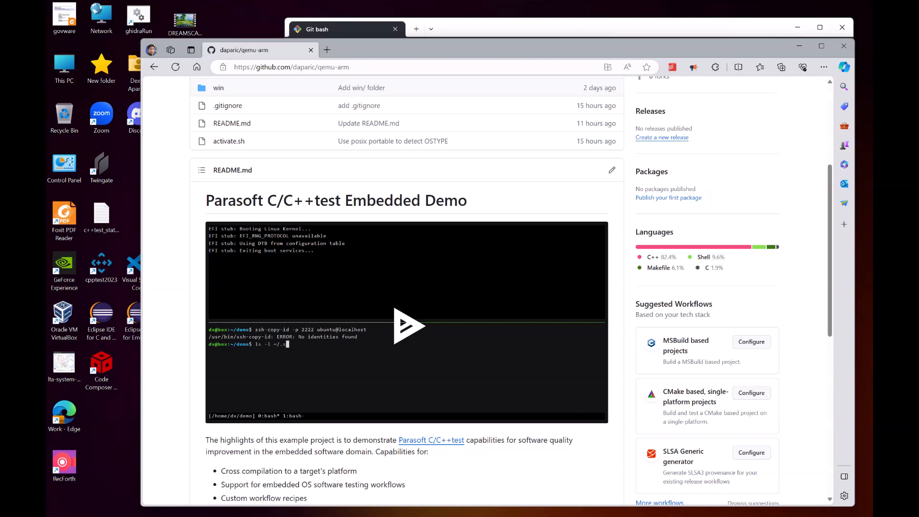
# Step: Scroll through the qemu-arm README and read the Download Cross Compiler instructions
pyautogui.scroll(-1, 511, 290)
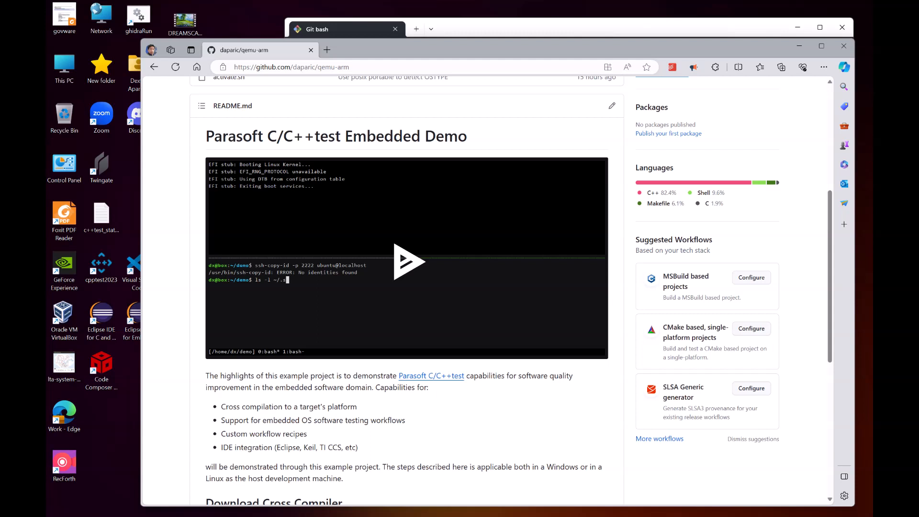
pyautogui.scroll(-2, 511, 290)
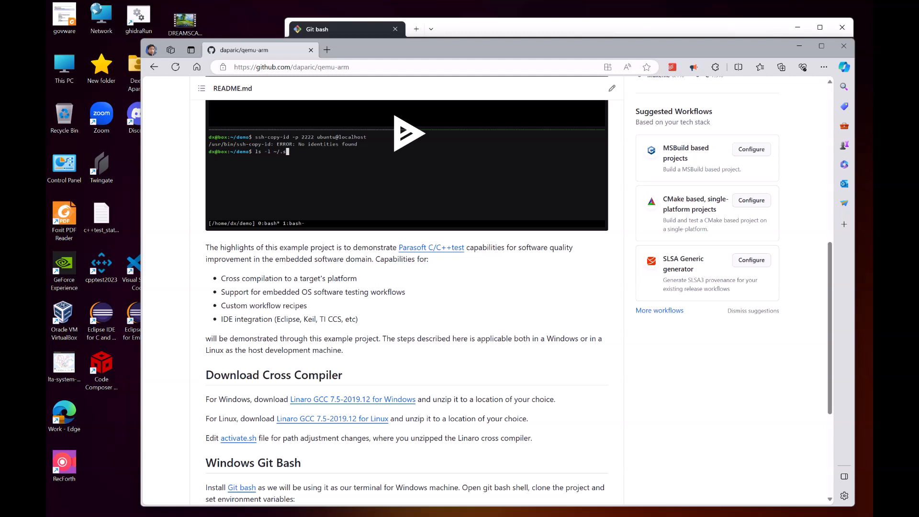
pyautogui.scroll(-3, 407, 287)
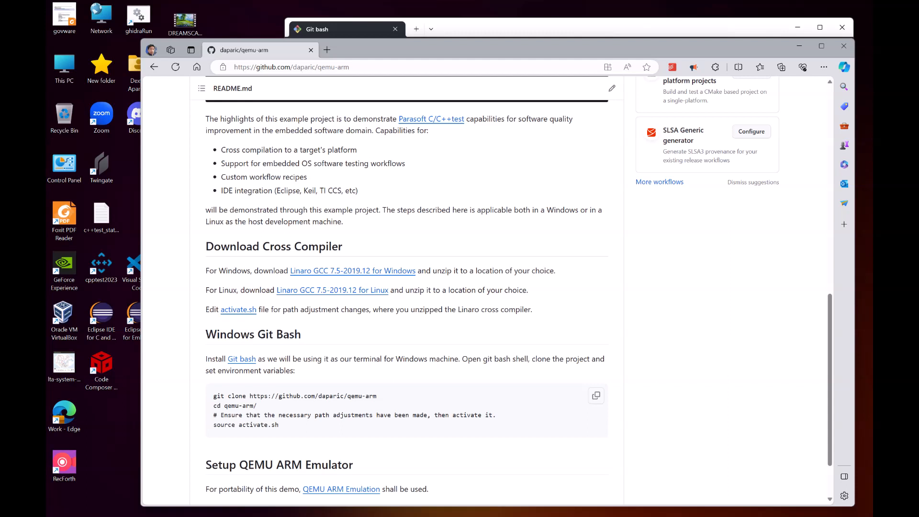
pyautogui.scroll(-2, 406, 287)
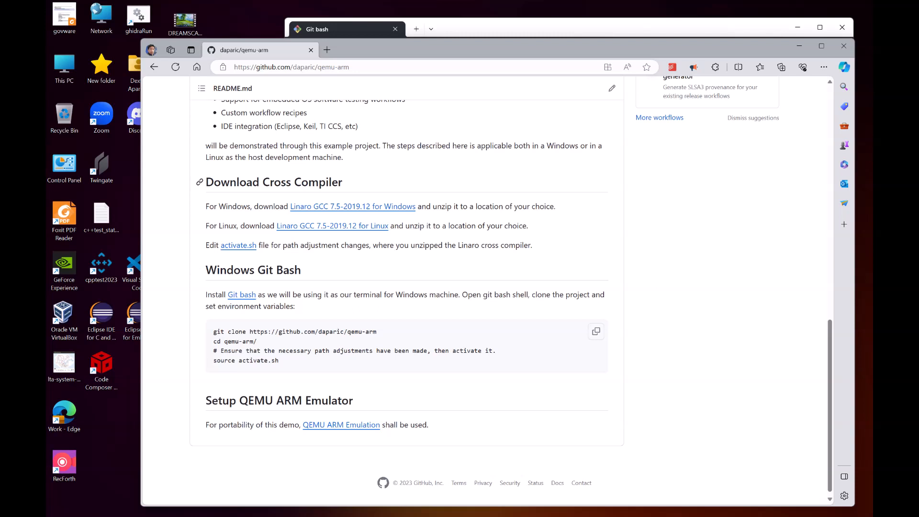
pyautogui.moveTo(206, 183); pyautogui.dragTo(342, 183)
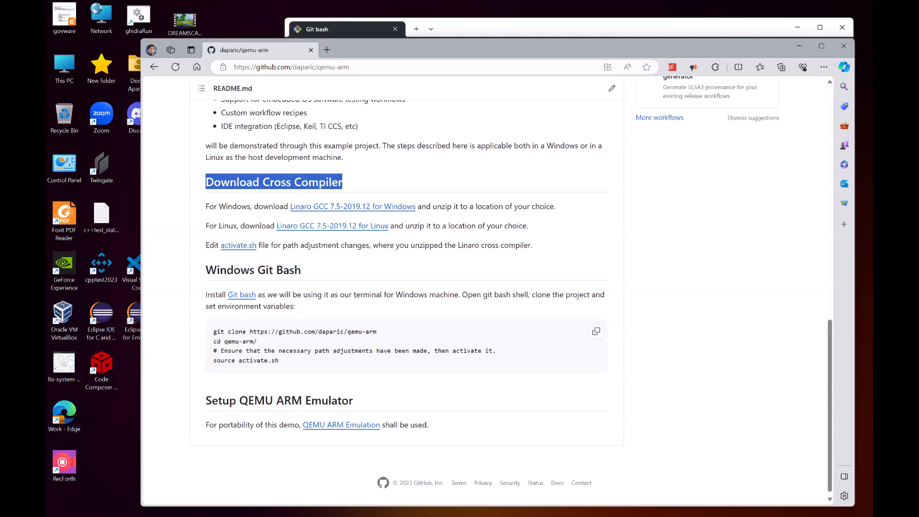
pyautogui.moveTo(476, 207); pyautogui.dragTo(553, 206)
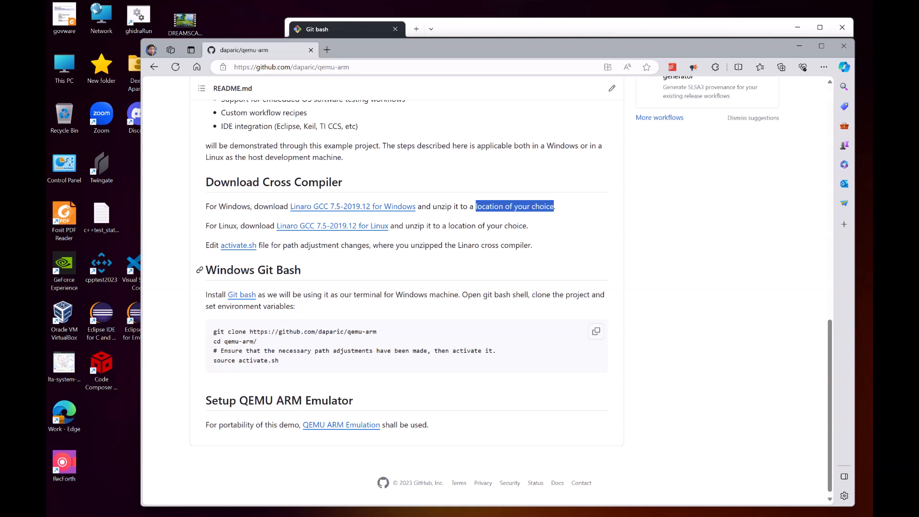
# Step: Open activate.sh in a new tab to inspect the cross-compiler path, then close that tab
pyautogui.rightClick(243, 246)
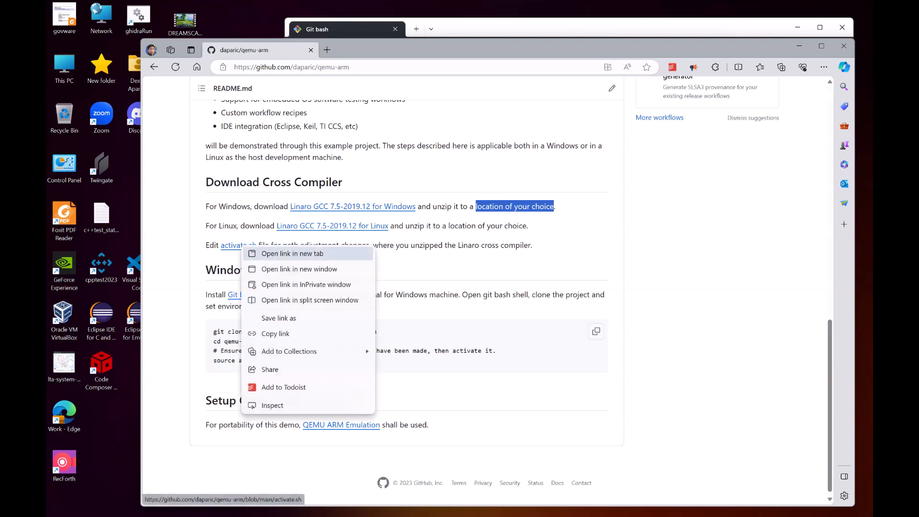
pyautogui.click(292, 253)
pyautogui.click(373, 49)
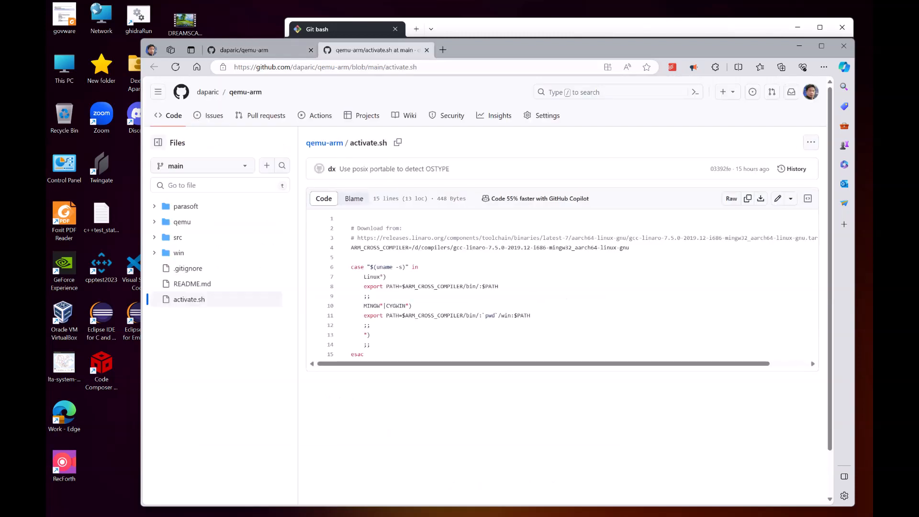
pyautogui.moveTo(412, 247); pyautogui.dragTo(486, 248)
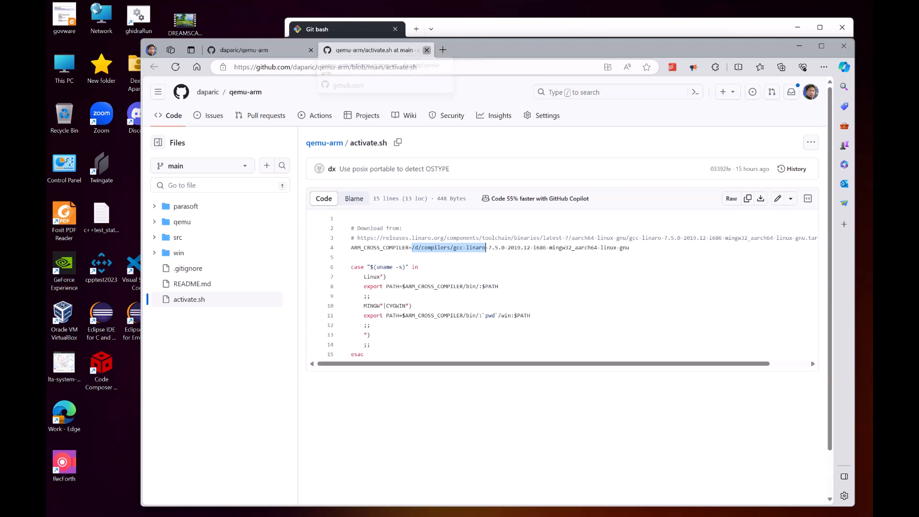
pyautogui.click(426, 49)
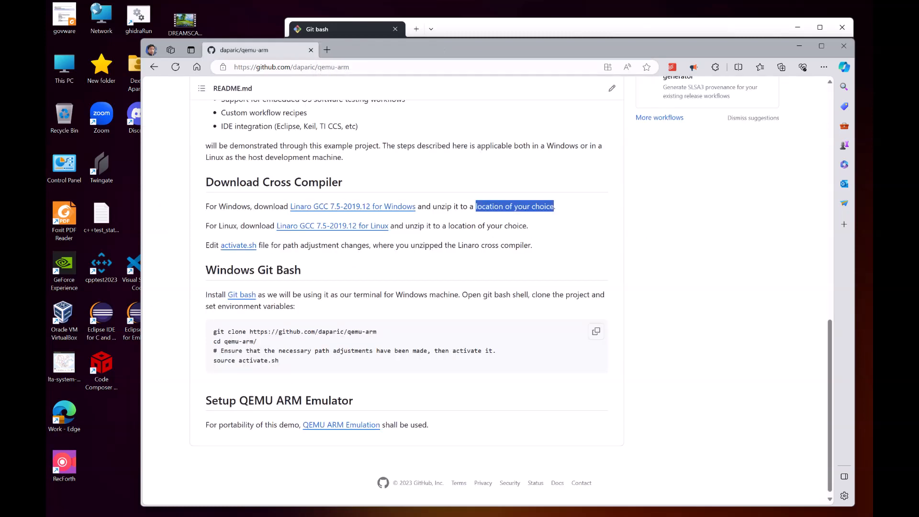
# Step: Review the README's title and the Download Cross Compiler section again
pyautogui.scroll(4, 407, 287)
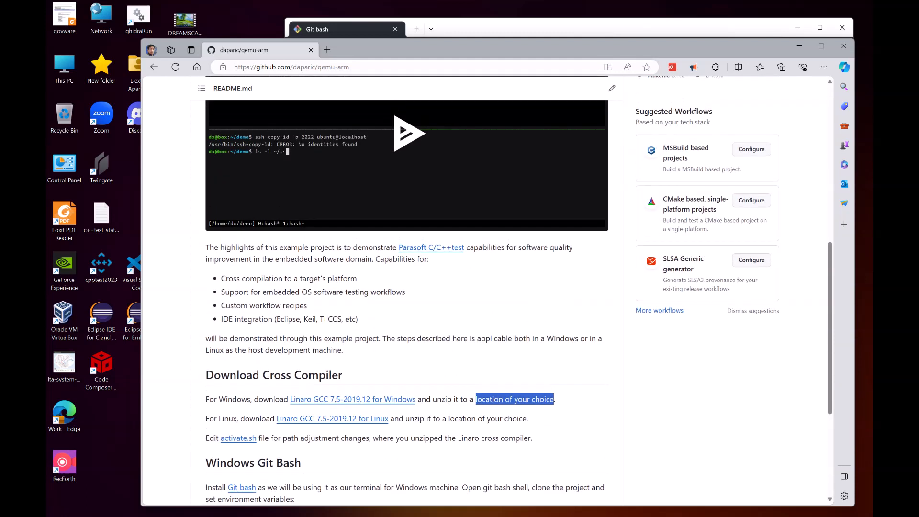
pyautogui.scroll(4, 406, 287)
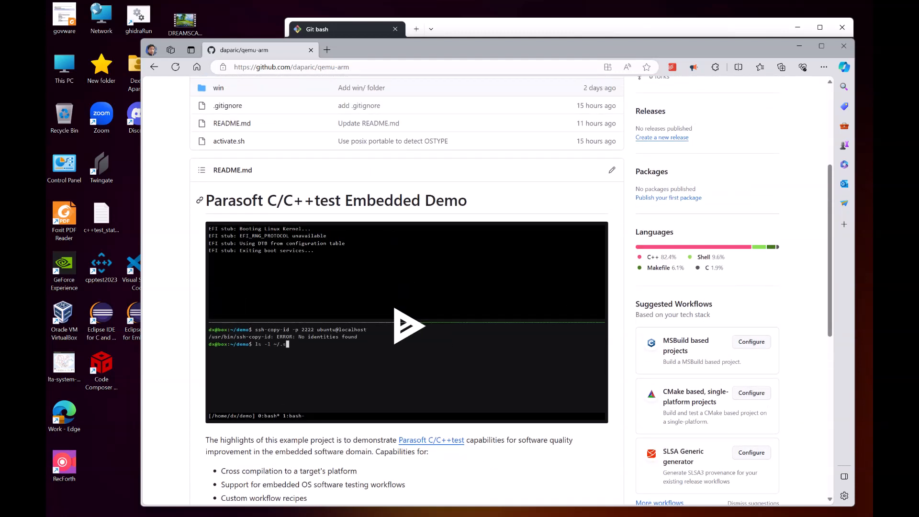
pyautogui.moveTo(213, 201); pyautogui.dragTo(353, 201)
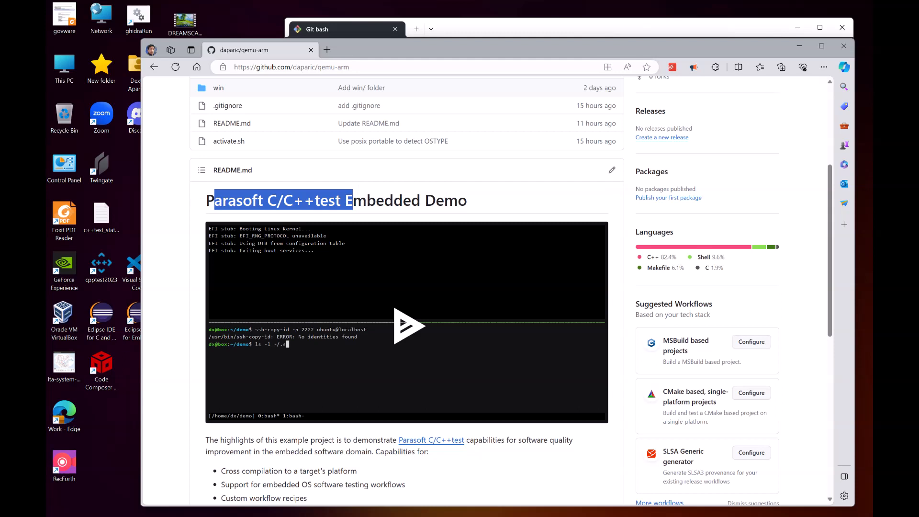
pyautogui.scroll(-5, 407, 287)
pyautogui.scroll(-1, 407, 287)
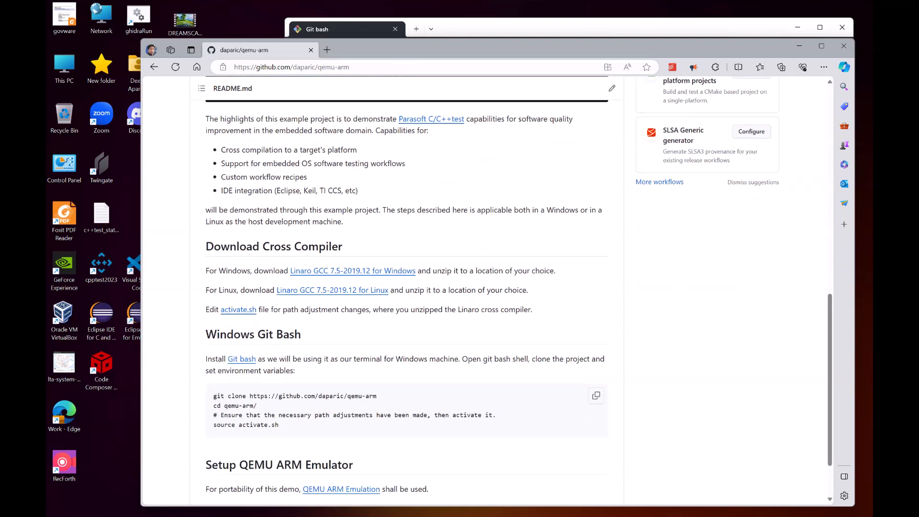
pyautogui.scroll(-1, 407, 287)
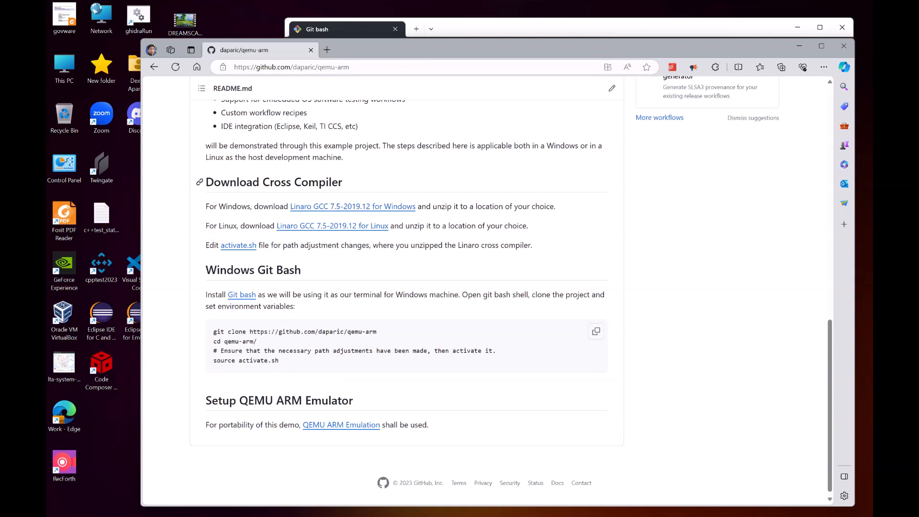
pyautogui.moveTo(205, 181); pyautogui.dragTo(342, 182)
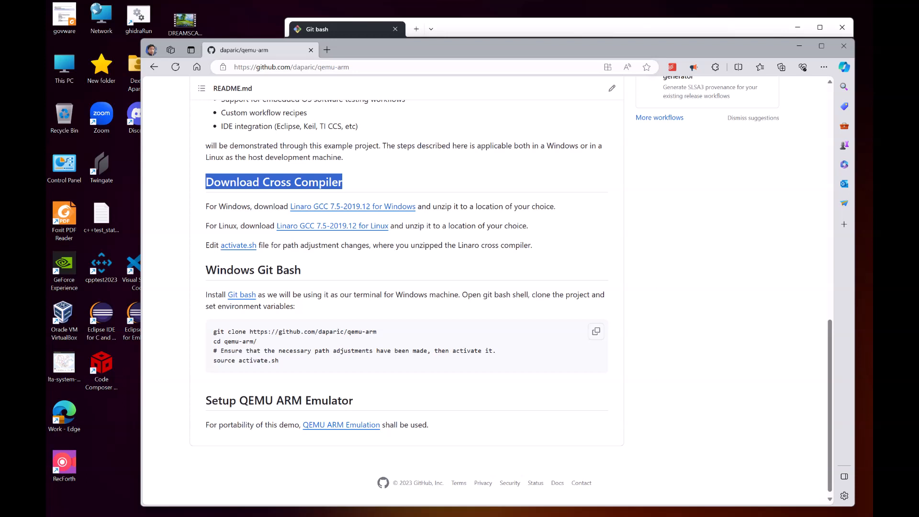
# Step: Open the QEMU ARM Emulation link in a new tab and read its QEMU Setup instructions
pyautogui.rightClick(346, 425)
pyautogui.click(387, 264)
pyautogui.click(375, 49)
pyautogui.scroll(-1, 412, 218)
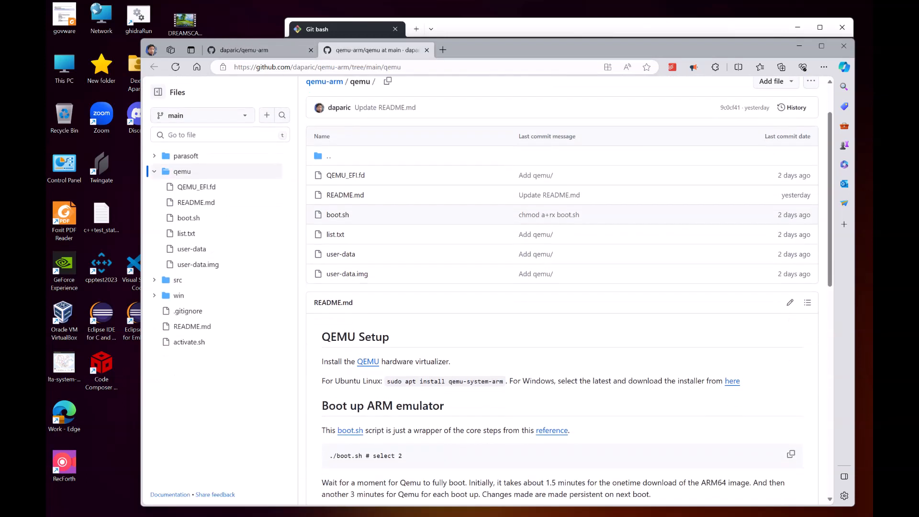
pyautogui.scroll(-2, 570, 301)
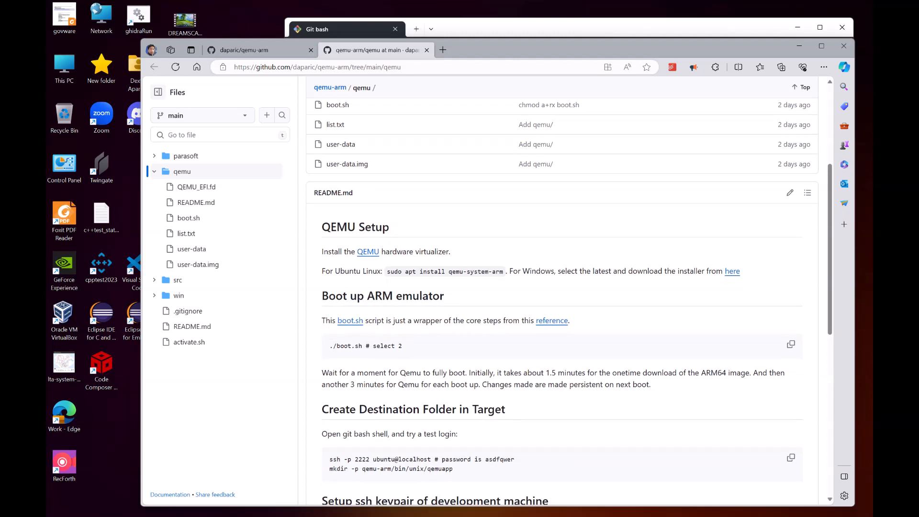
pyautogui.moveTo(387, 271); pyautogui.dragTo(503, 271)
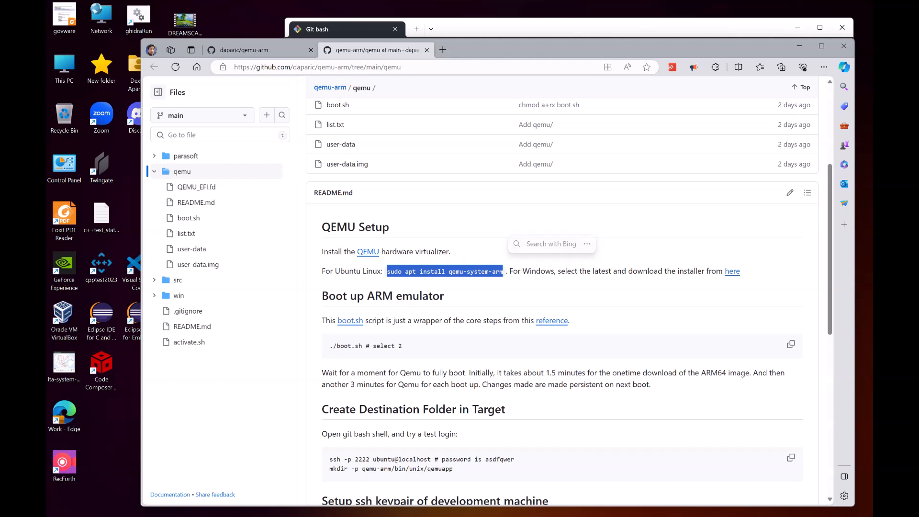
# Step: Open the Windows QEMU installer download page in a new tab, then close it
pyautogui.rightClick(731, 271)
pyautogui.click(766, 278)
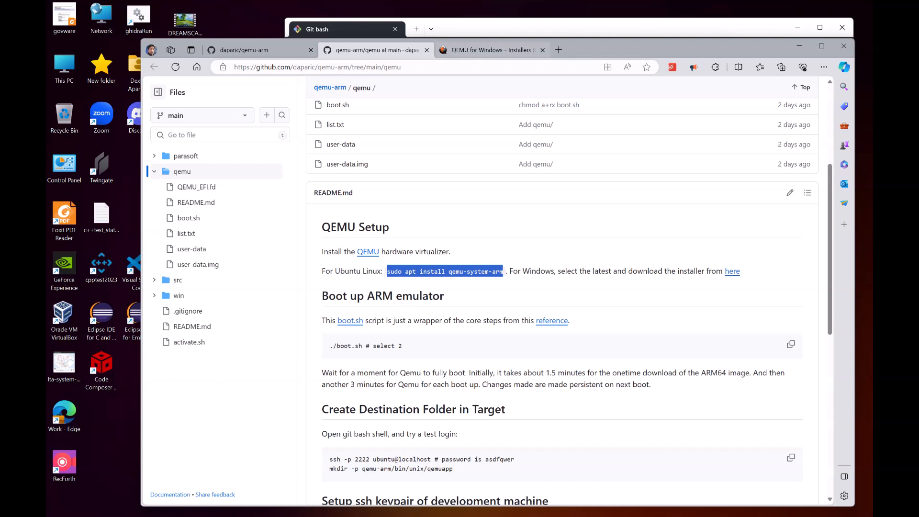
pyautogui.click(484, 50)
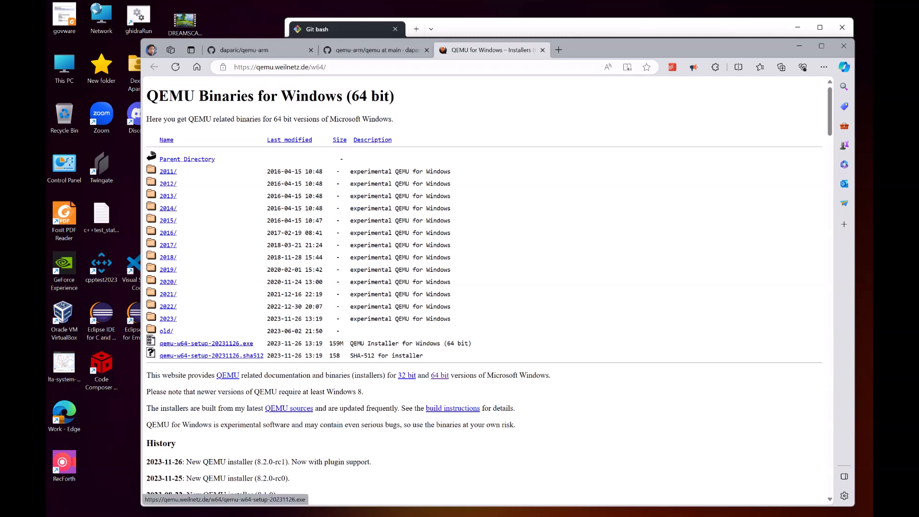
pyautogui.hotkey('ctrl', 'w')
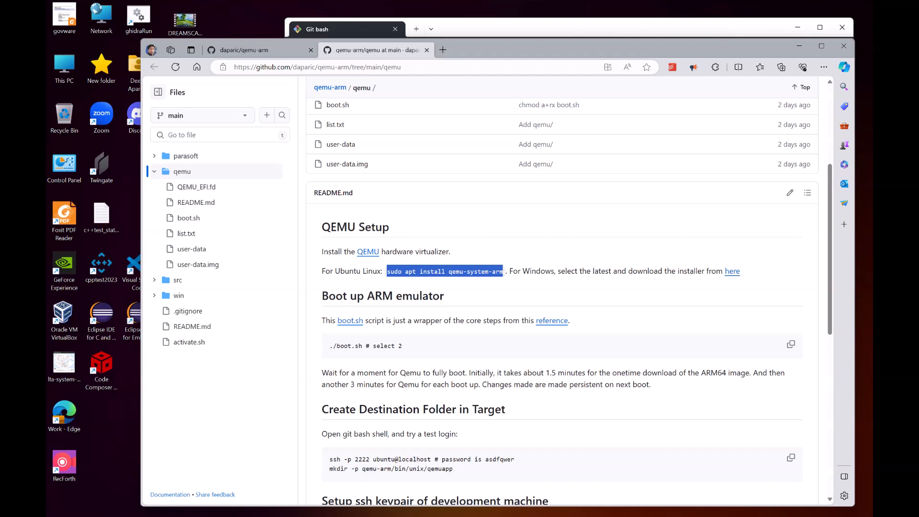
# Step: Return to the repository's main page and copy its SSH clone URL from the Code menu
pyautogui.hotkey('ctrl', 'shift', 'Tab')
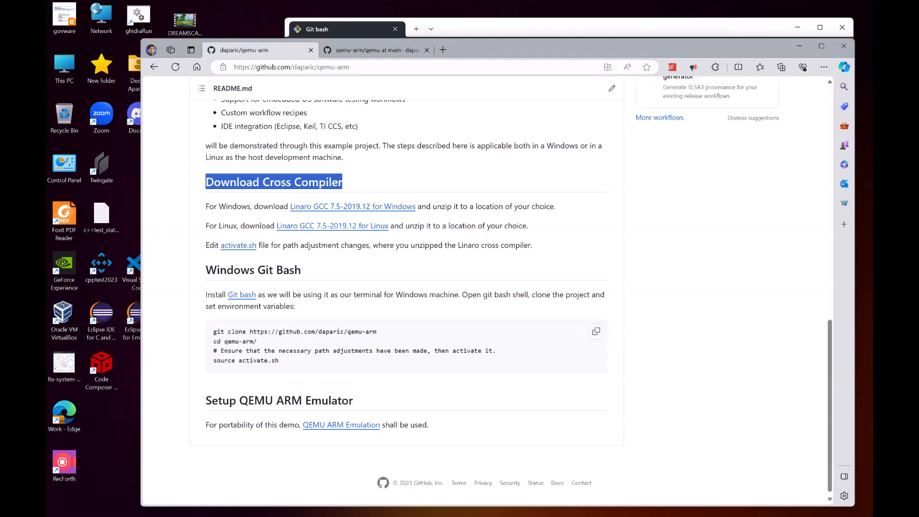
pyautogui.scroll(10, 407, 287)
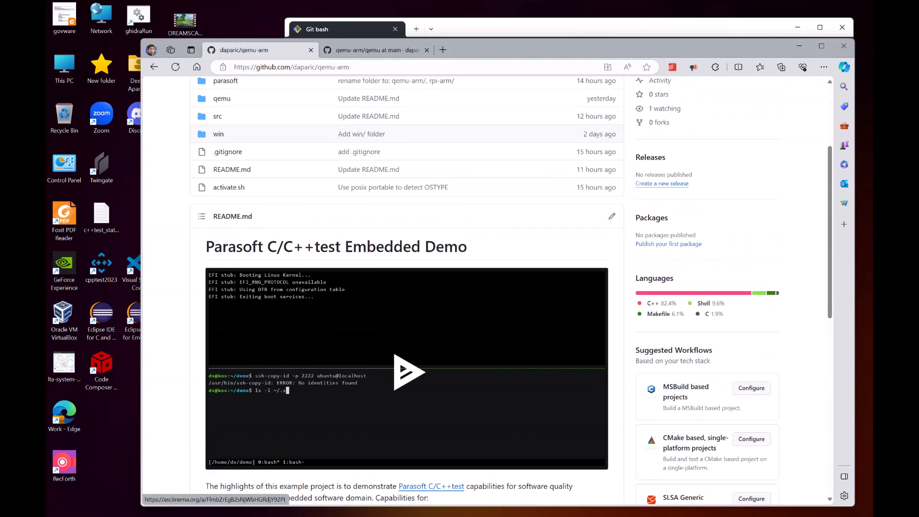
pyautogui.scroll(3, 407, 287)
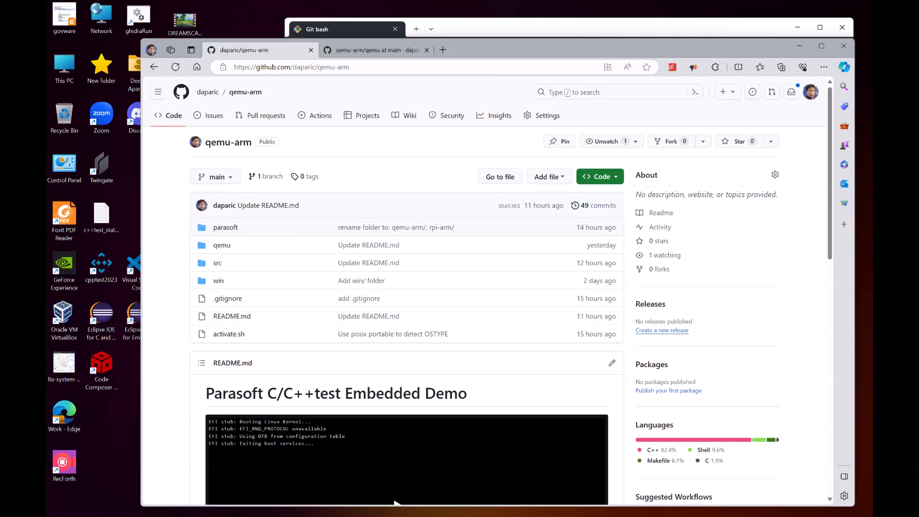
pyautogui.click(600, 177)
pyautogui.click(603, 263)
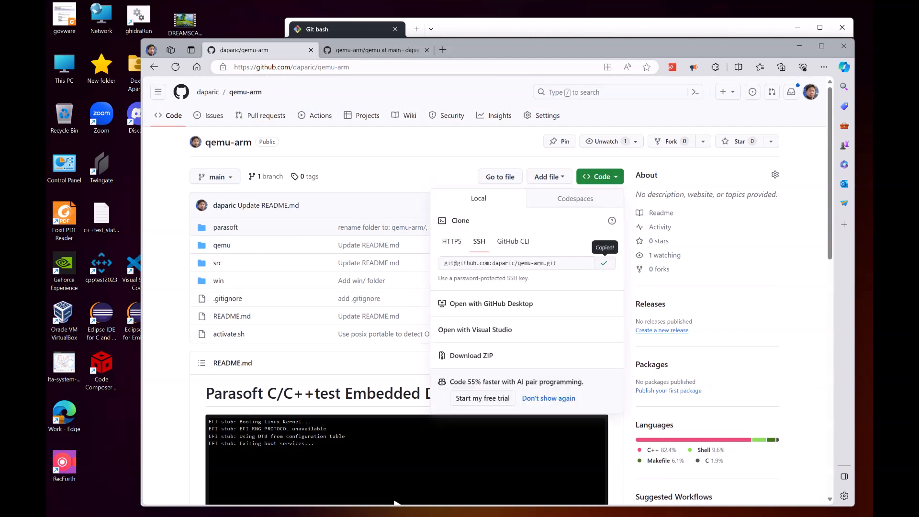
# Step: Clone the repository in Git Bash with git clone and the copied SSH URL
pyautogui.hotkey('alt', 'Tab')
pyautogui.write('git clone')
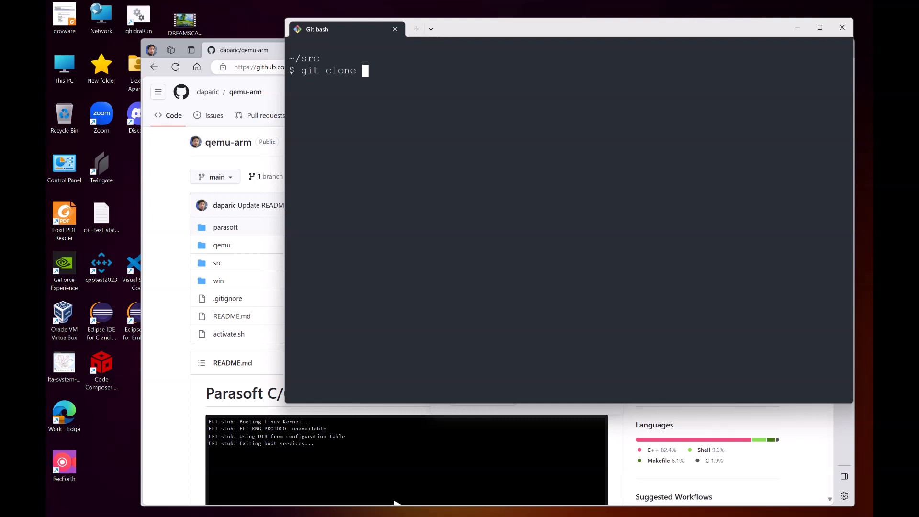
pyautogui.hotkey('ctrl', 'v')
pyautogui.press('Return')
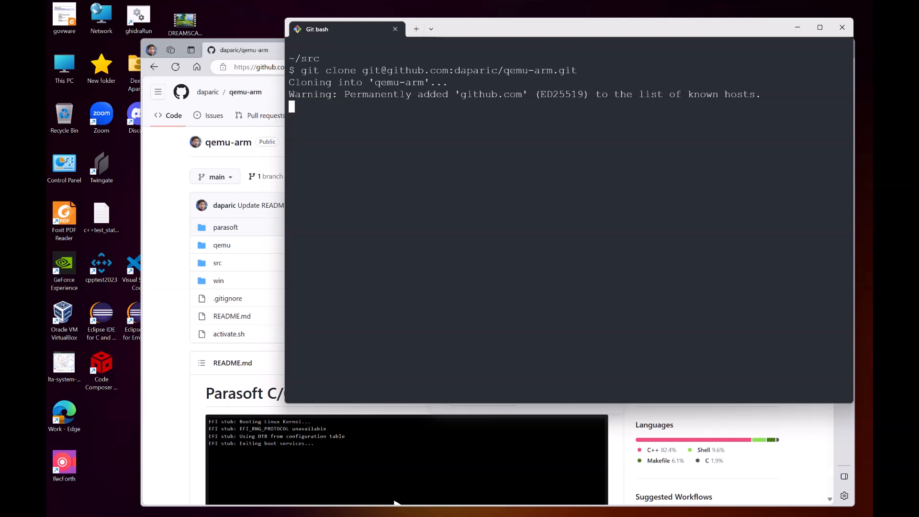
# Step: Select and copy the clone-and-activate commands from the README's Windows Git Bash section
pyautogui.hotkey('alt', 'Tab')
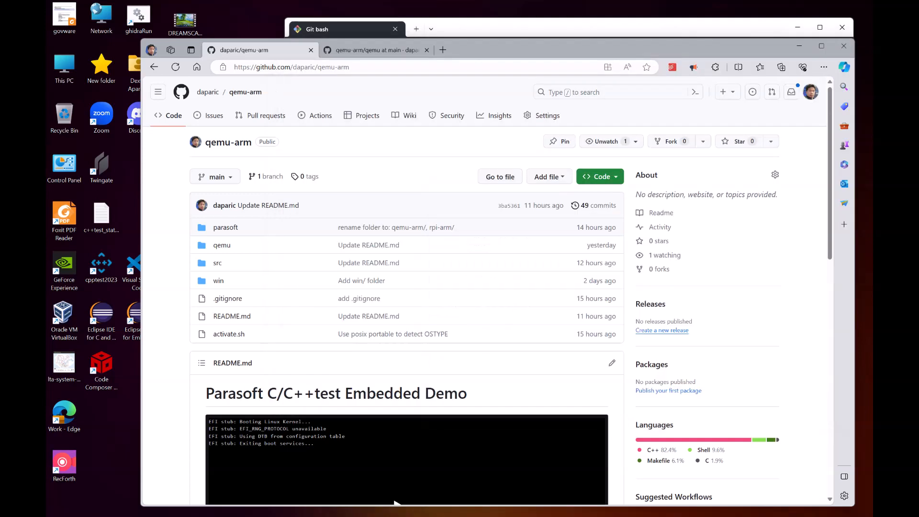
pyautogui.scroll(-10, 396, 502)
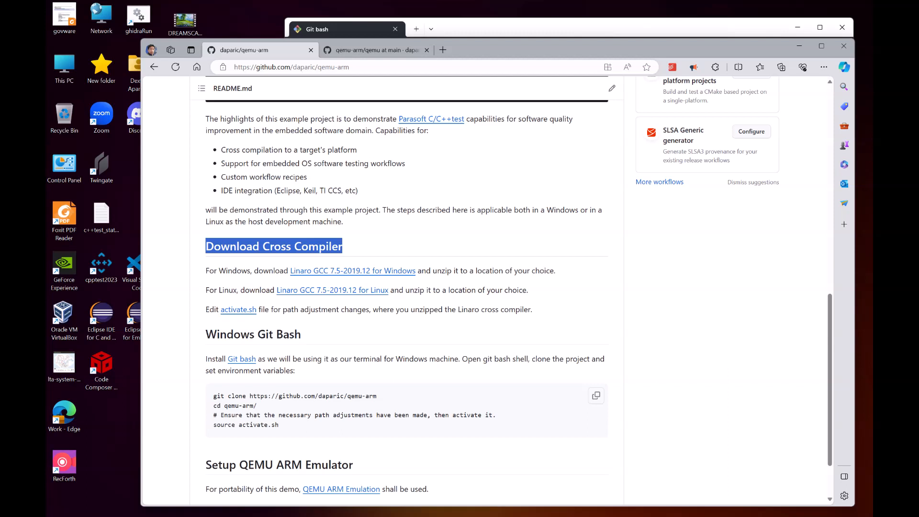
pyautogui.moveTo(228, 395); pyautogui.dragTo(280, 425)
pyautogui.hotkey('ctrl', 'c')
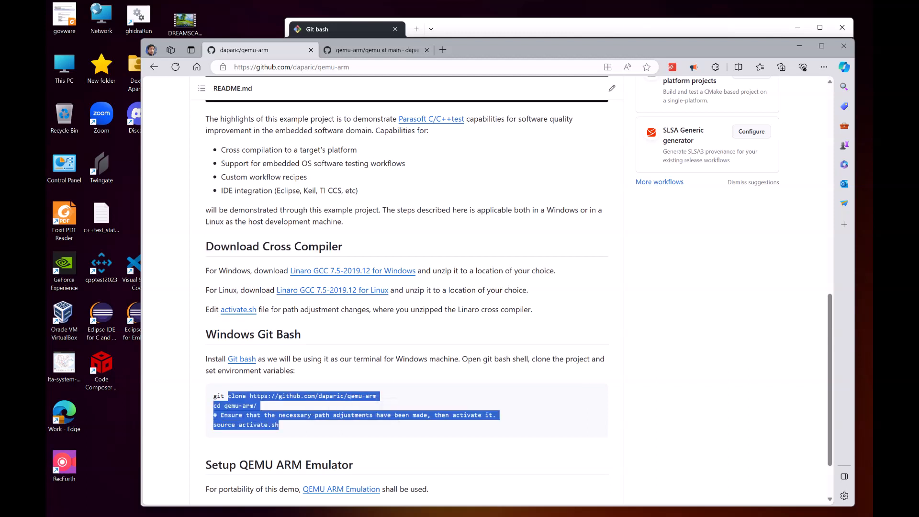
# Step: In Git Bash, change into the qemu-arm folder and run source activate.sh
pyautogui.hotkey('alt', 'Tab')
pyautogui.write('cd qemu-a')
pyautogui.press('Tab')
pyautogui.press('Return')
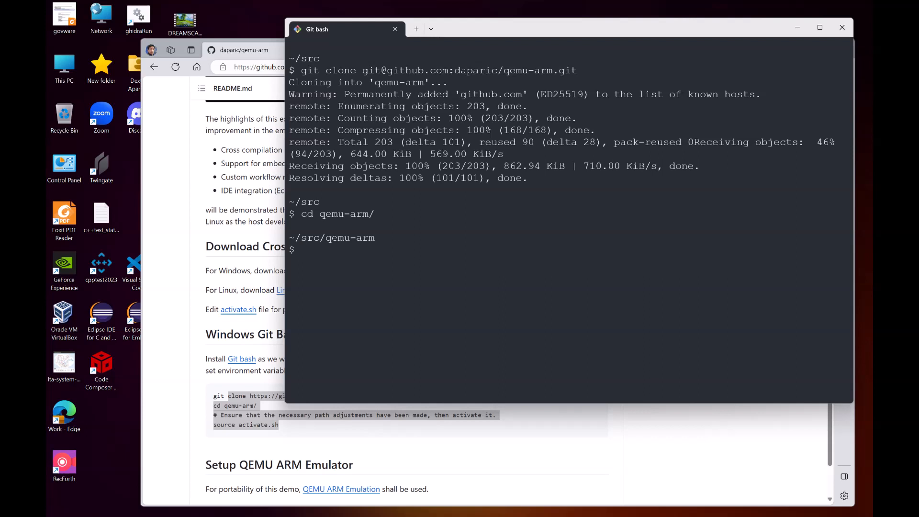
pyautogui.write('source activate.sh')
pyautogui.press('Return')
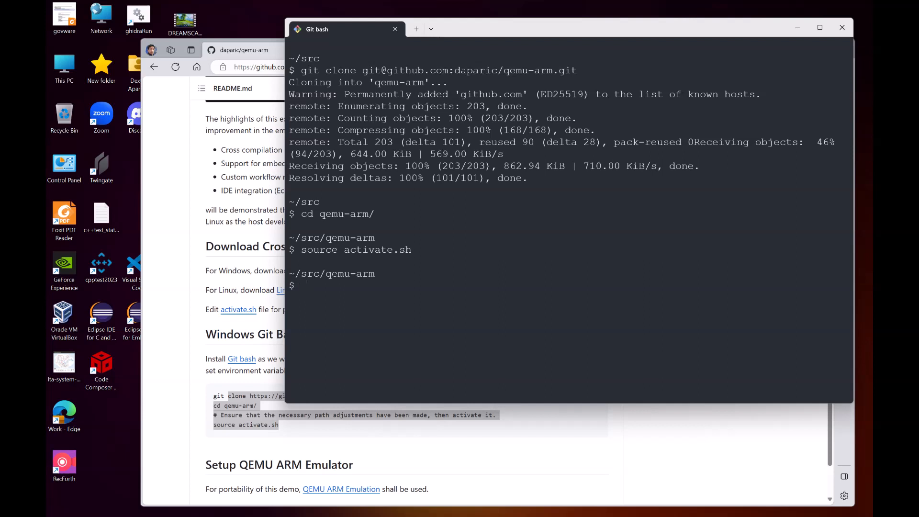
# Step: Check where aarch64-linux-gnu-gcc resolves using the type command
pyautogui.write('type aarch64-linu')
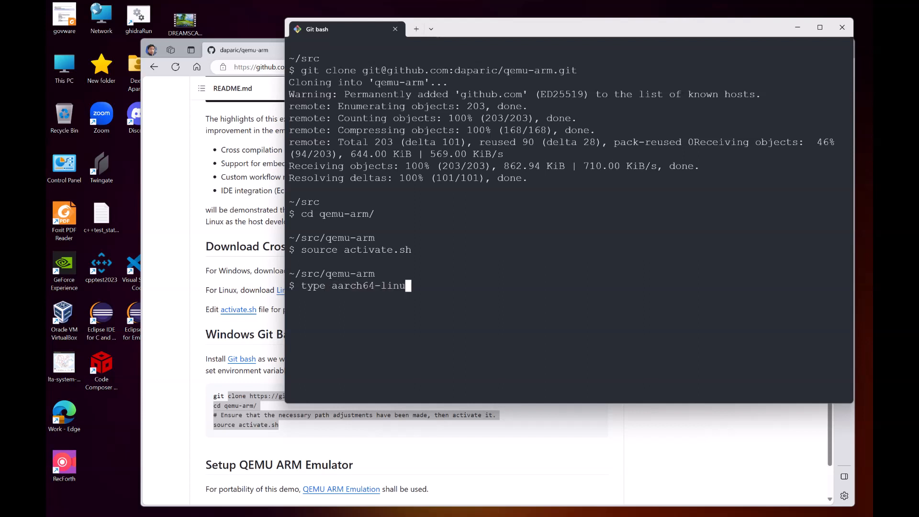
pyautogui.write('x-gnu-gcc')
pyautogui.press('Return')
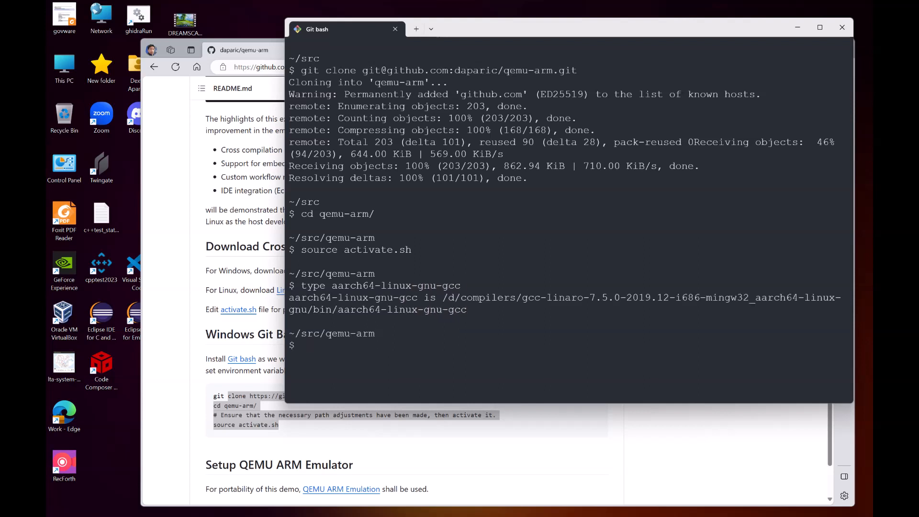
# Step: Check the cross-compiler version by running aarch64-linux-gnu-gcc --version in Git Bash
pyautogui.moveTo(448, 298); pyautogui.dragTo(515, 297)
pyautogui.click(515, 297)
pyautogui.write('aarch64-linux-gnu-gcc --version')
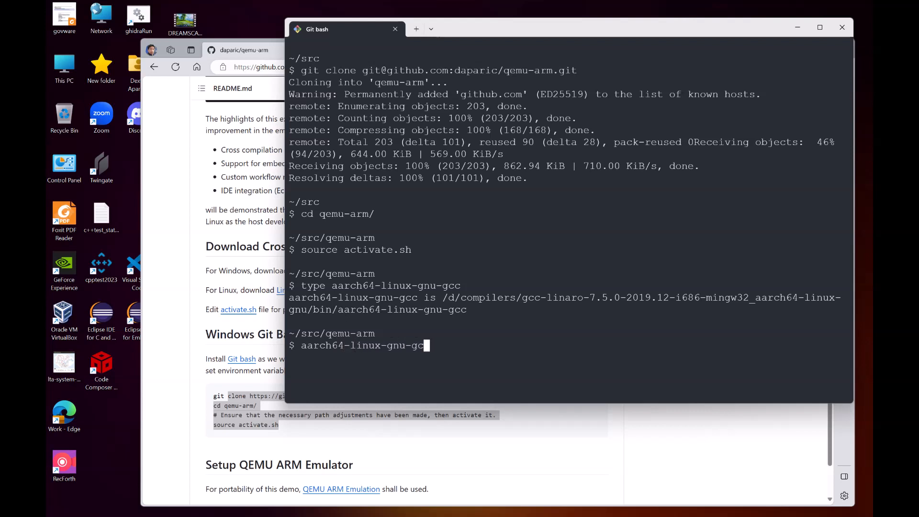
pyautogui.press('Return')
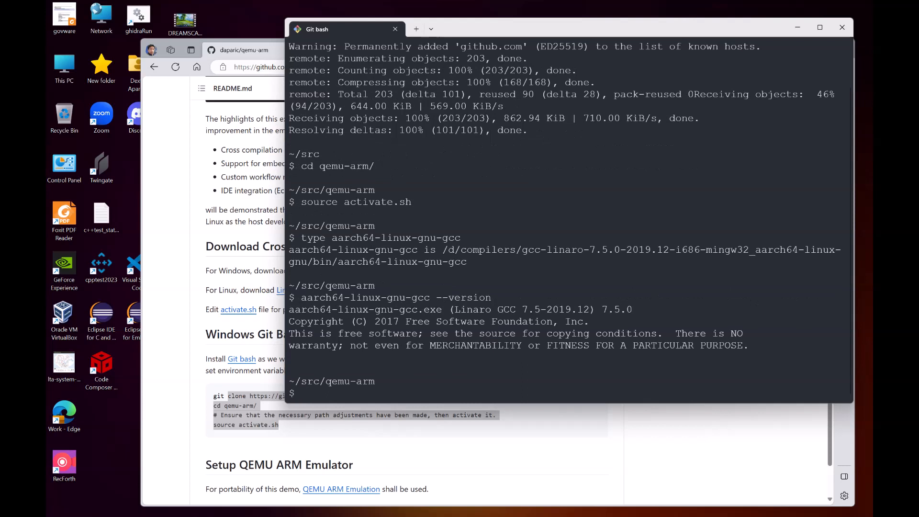
# Step: Browse the repository's src folder on GitHub to review the sample project files
pyautogui.moveTo(602, 310); pyautogui.dragTo(632, 310)
pyautogui.click(632, 309)
pyautogui.hotkey('alt', 'Tab')
pyautogui.scroll(4, 407, 287)
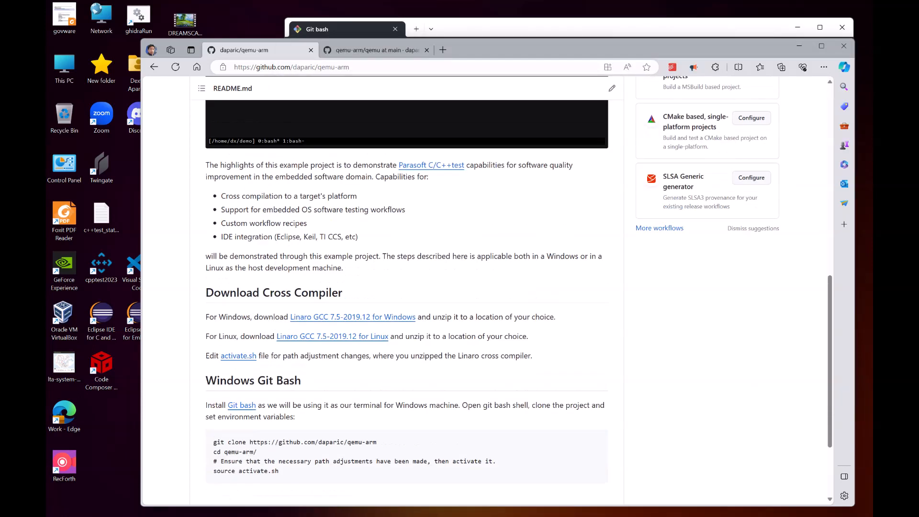
pyautogui.scroll(3, 406, 287)
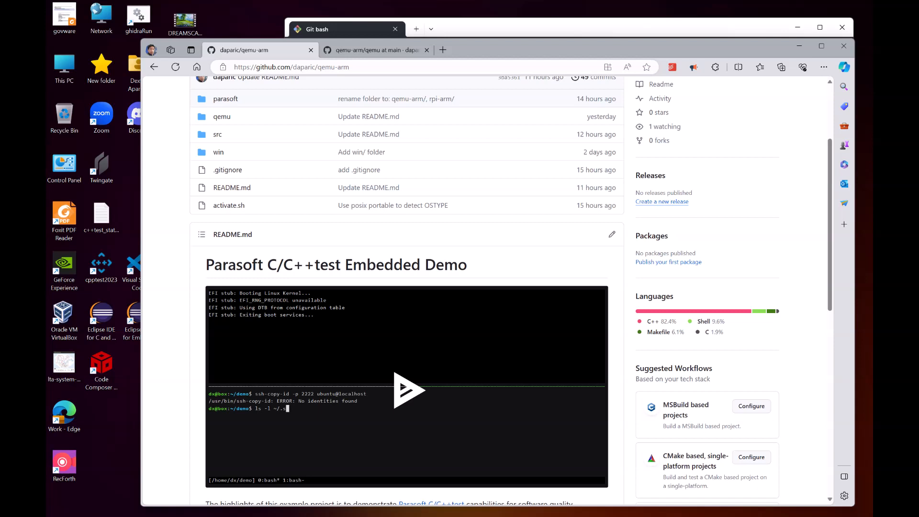
pyautogui.scroll(1, 407, 288)
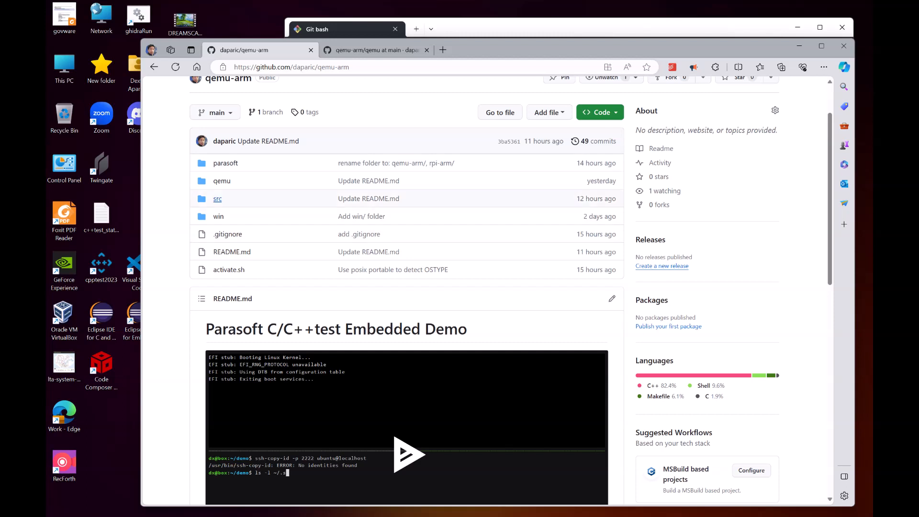
pyautogui.click(218, 199)
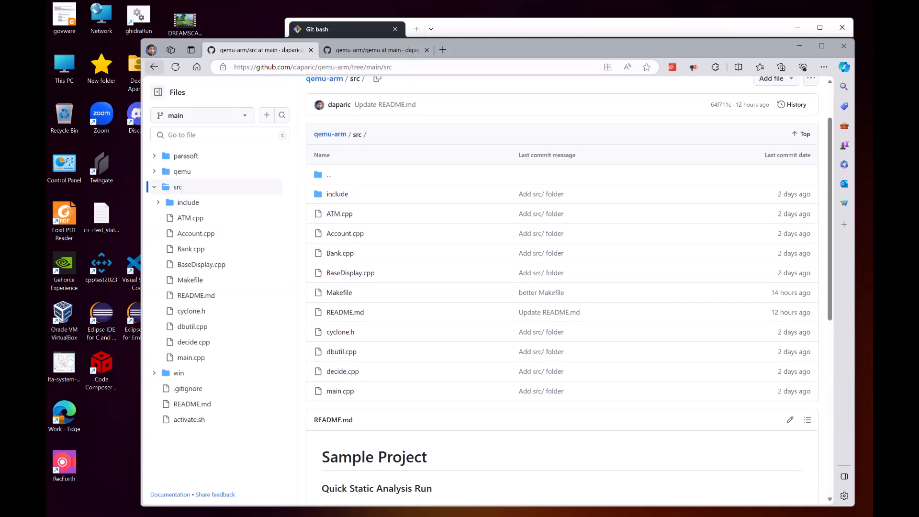
pyautogui.click(154, 67)
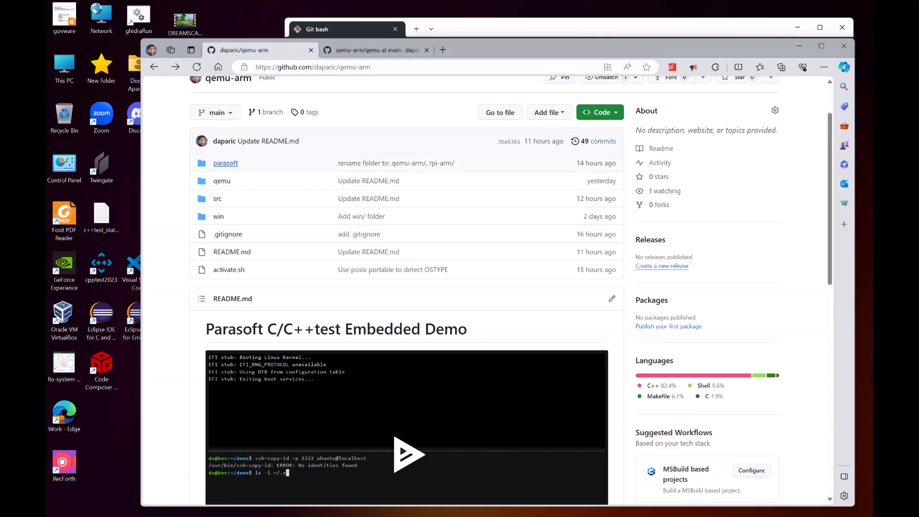
# Step: Browse the parasoft folder's custom-compiler and user-defined subfolders on GitHub
pyautogui.click(225, 163)
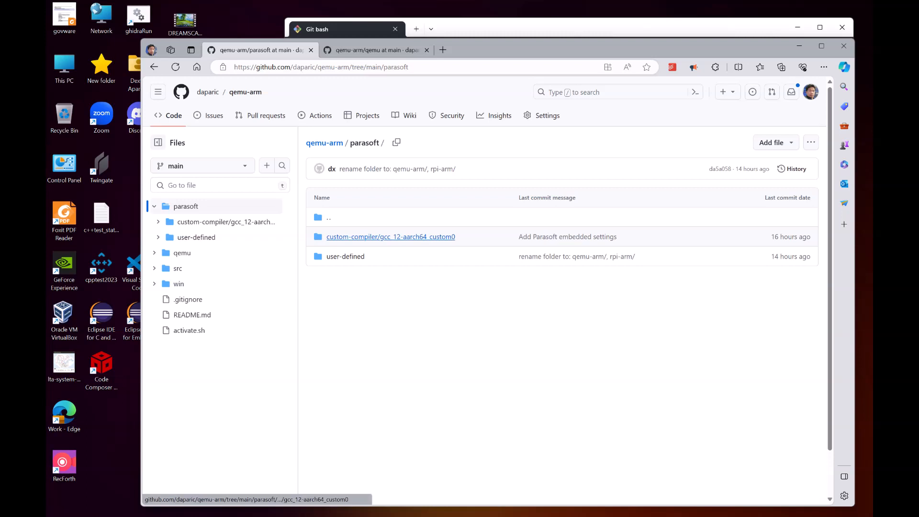
pyautogui.click(412, 237)
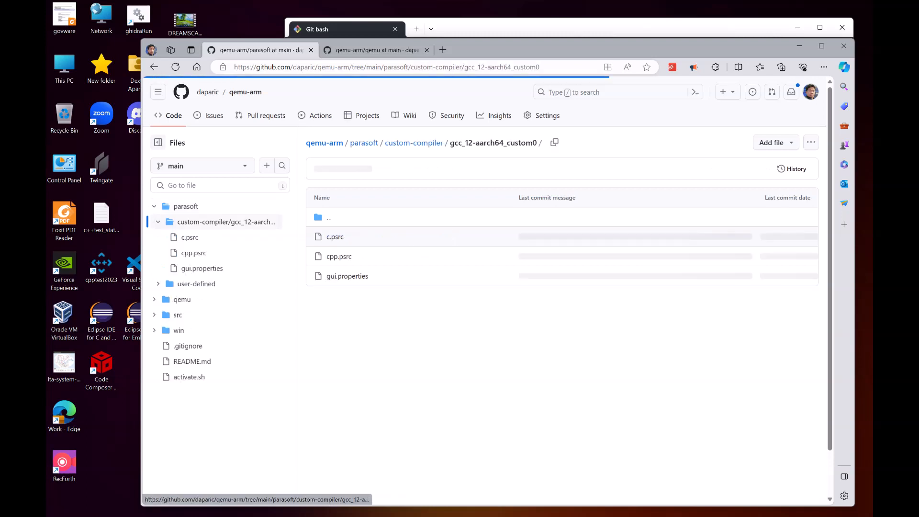
pyautogui.click(154, 67)
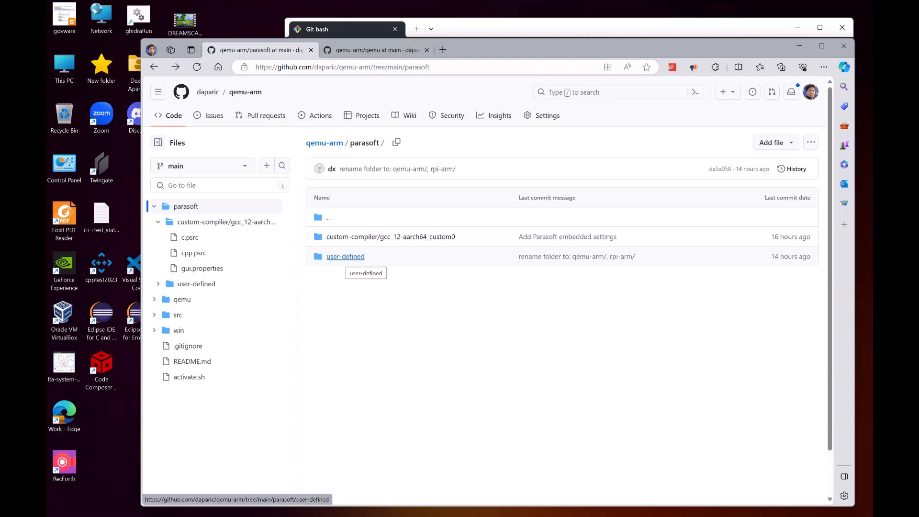
pyautogui.click(345, 257)
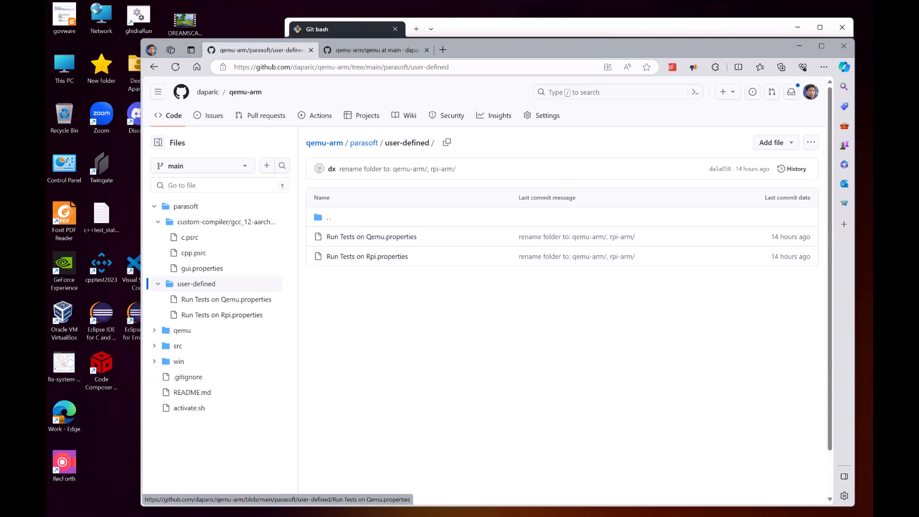
pyautogui.click(154, 67)
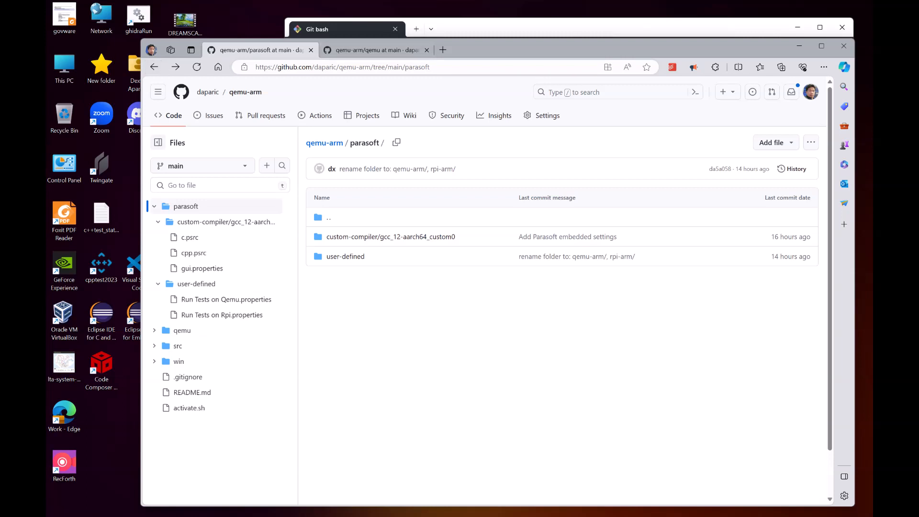
# Step: Following the QEMU README, change into the qemu subfolder in Git Bash with cd qemu/
pyautogui.hotkey('ctrl', 'Tab')
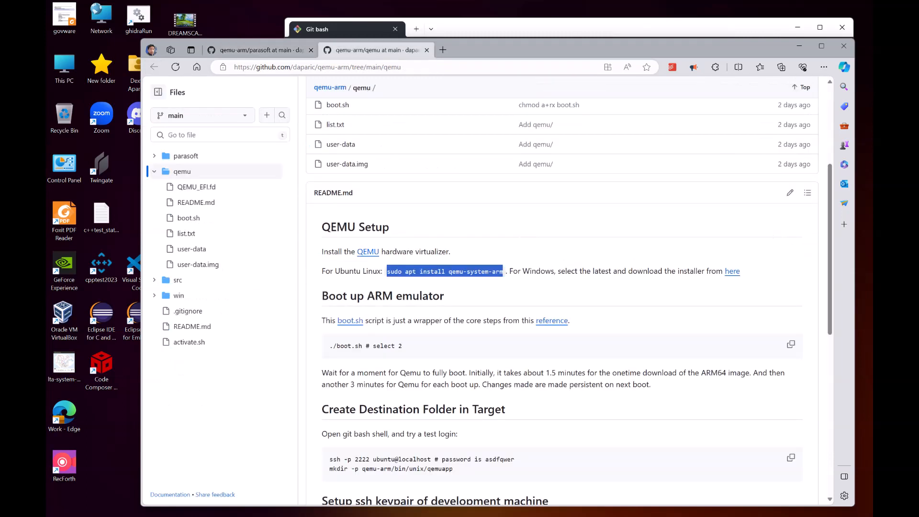
pyautogui.scroll(-1, 570, 301)
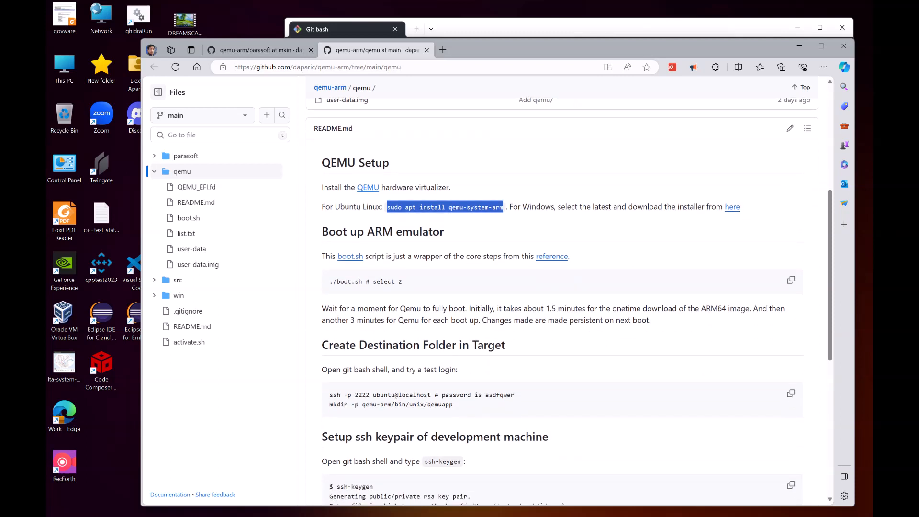
pyautogui.hotkey('alt', 'Tab')
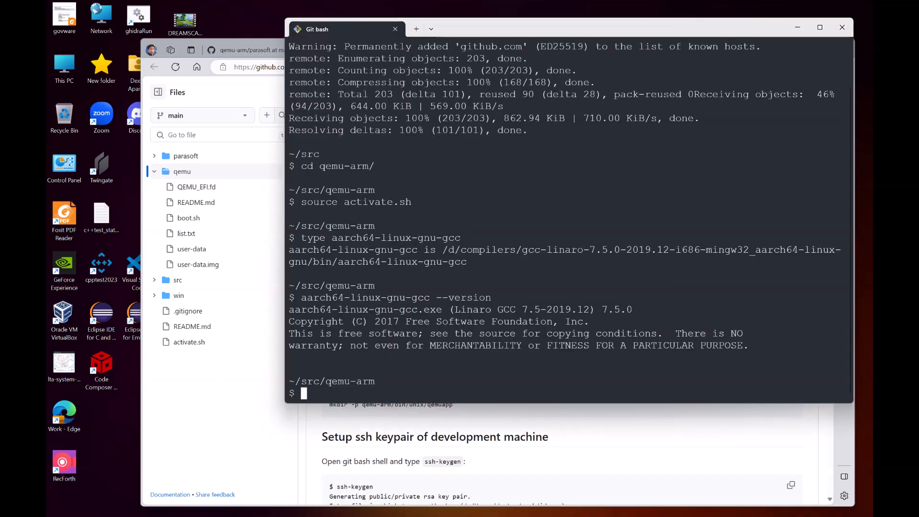
pyautogui.write('cd qemu/')
pyautogui.press('Return')
# Step: Run ./boot.sh and select image option 2, the Ubuntu 22.04 ARM64 cloud image, to boot the emulator
pyautogui.write('./oob')
pyautogui.press('BackSpace')
pyautogui.press('BackSpace')
pyautogui.press('BackSpace')
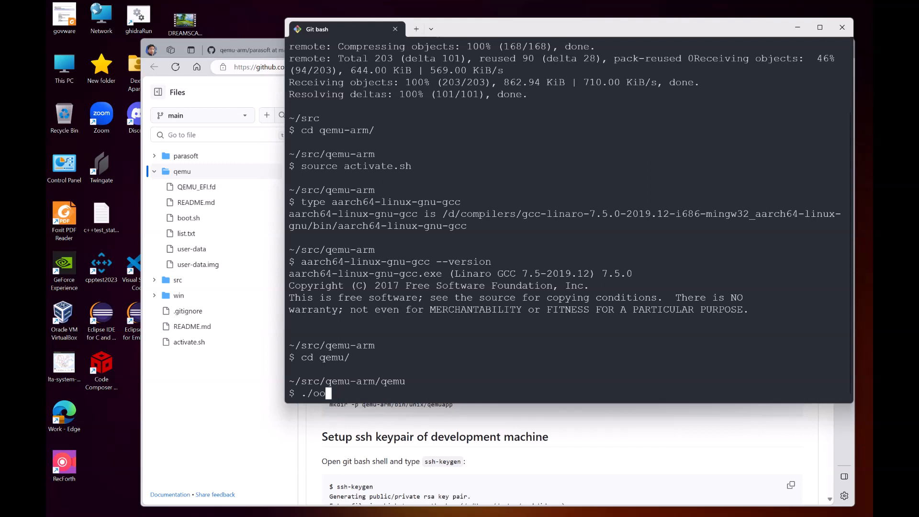
pyautogui.write('boot.sh')
pyautogui.moveTo(285, 215); pyautogui.dragTo(144, 215)
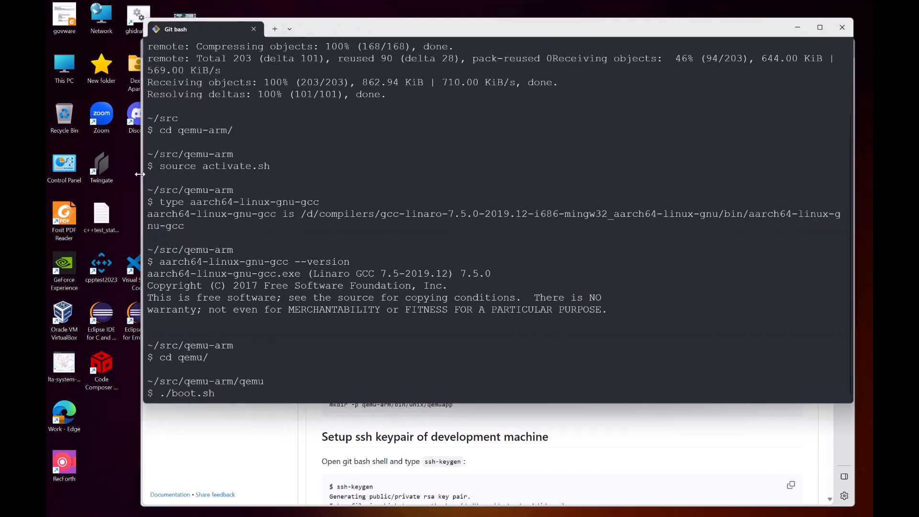
pyautogui.press('Return')
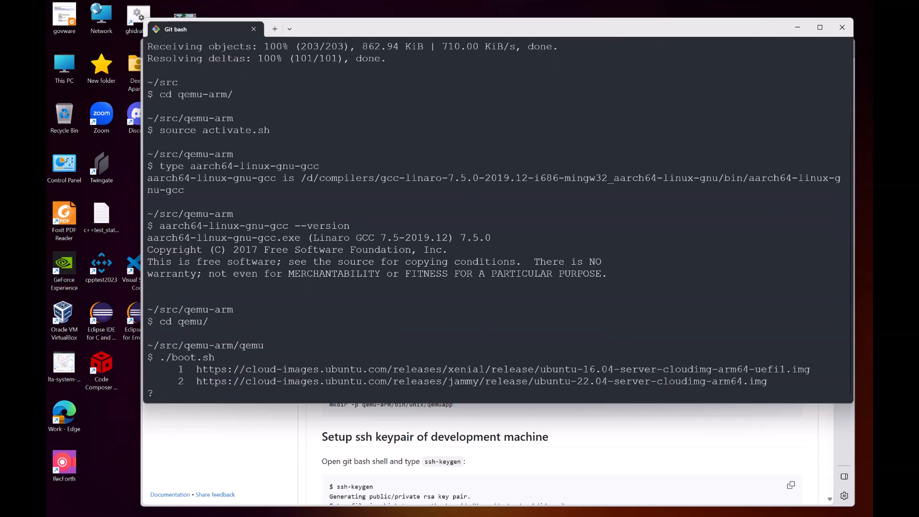
pyautogui.write('2')
pyautogui.moveTo(540, 369); pyautogui.dragTo(613, 368)
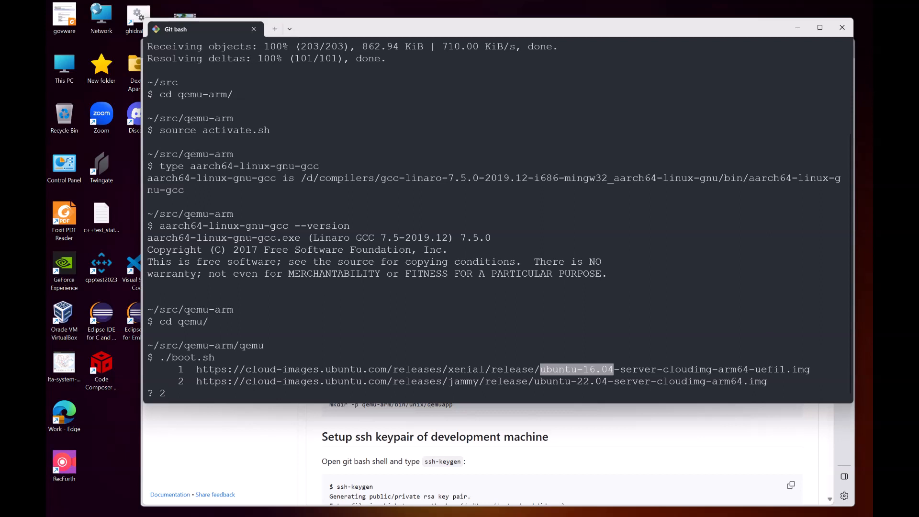
pyautogui.press('Return')
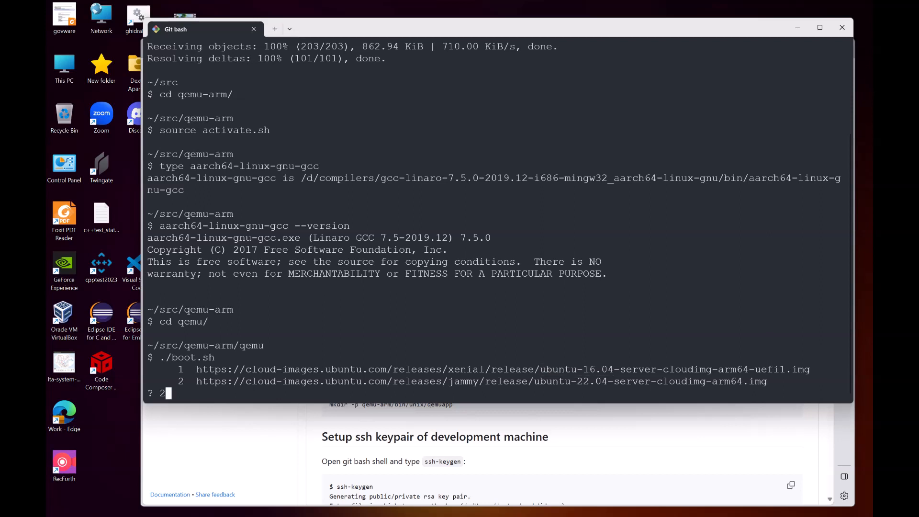
pyautogui.press('Return')
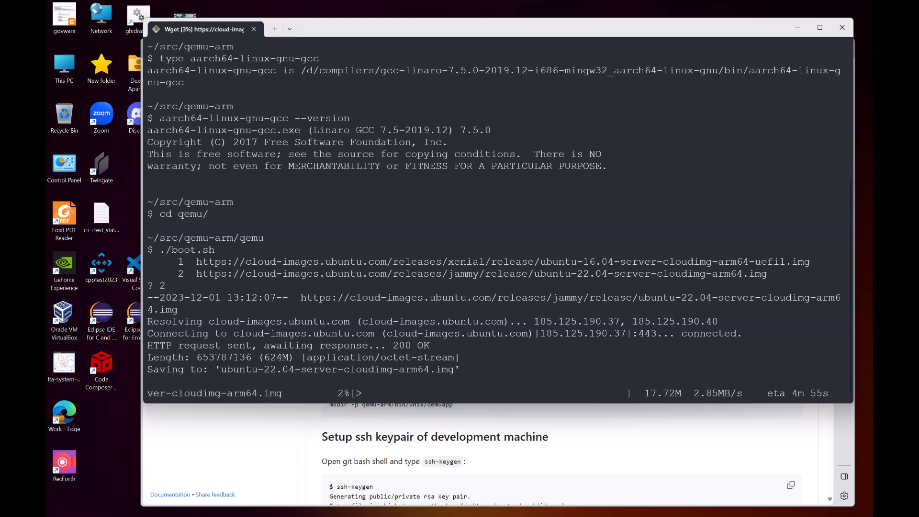
pyautogui.moveTo(459, 515)
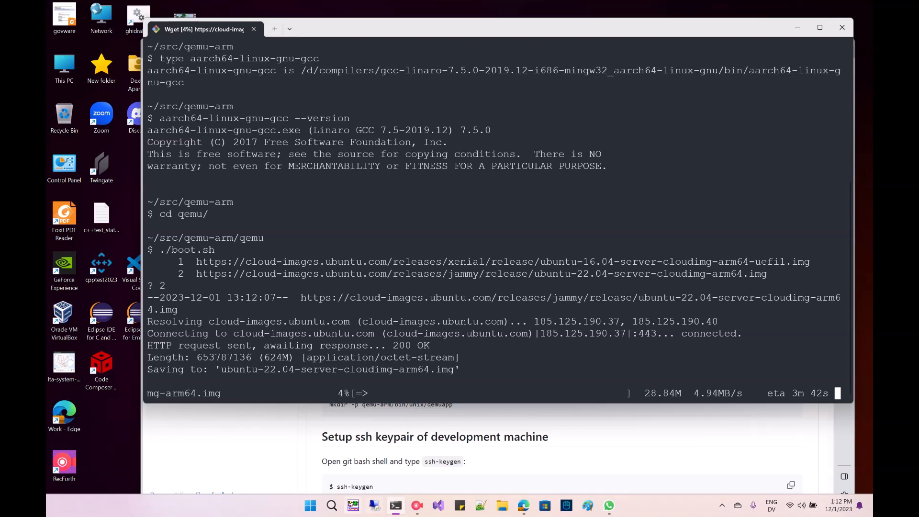
pyautogui.click(417, 506)
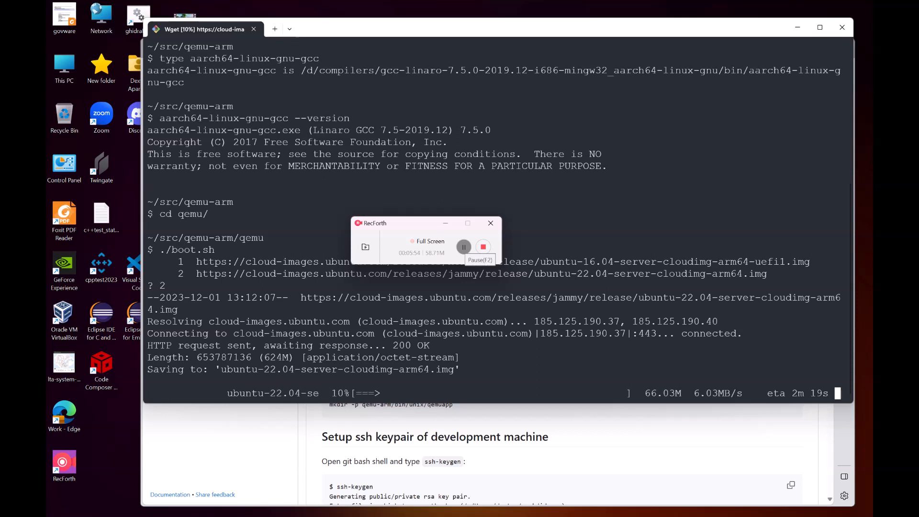
pyautogui.click(463, 247)
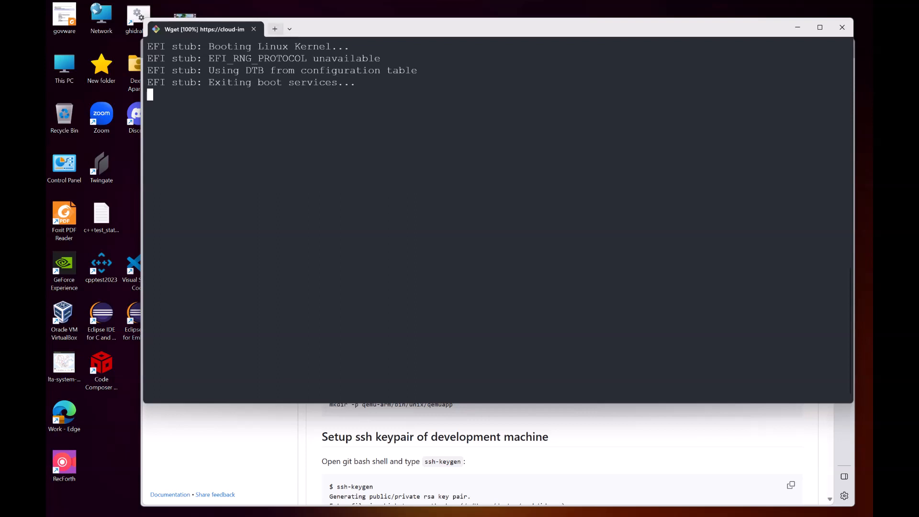
# Step: Open a new Git Bash tab and change into the src/qemu-arm/ folder
pyautogui.click(274, 28)
pyautogui.write('cd src/qemu-')
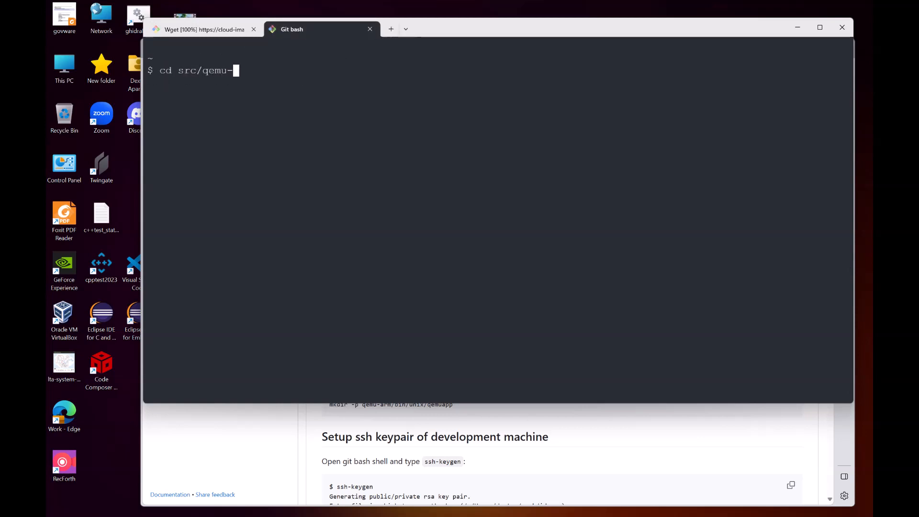
pyautogui.write('arm/')
pyautogui.press('Return')
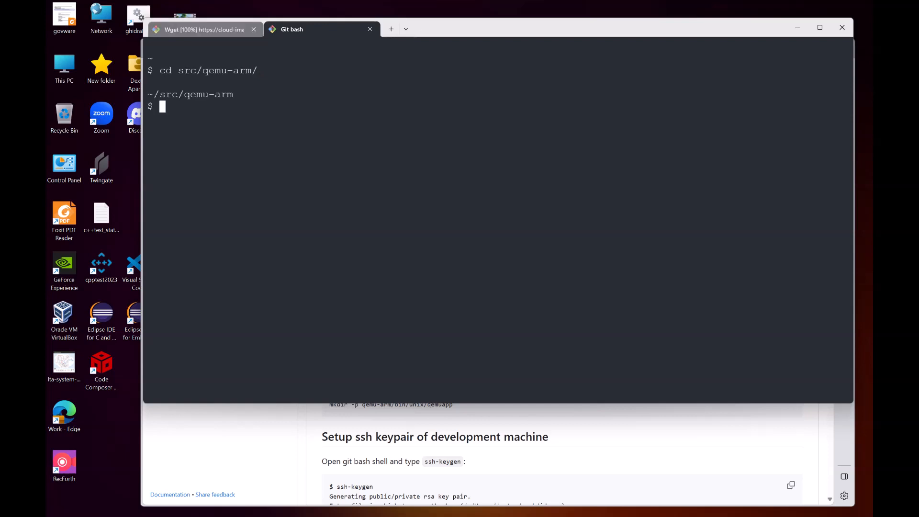
pyautogui.hotkey('ctrl', 'shift', 'Tab')
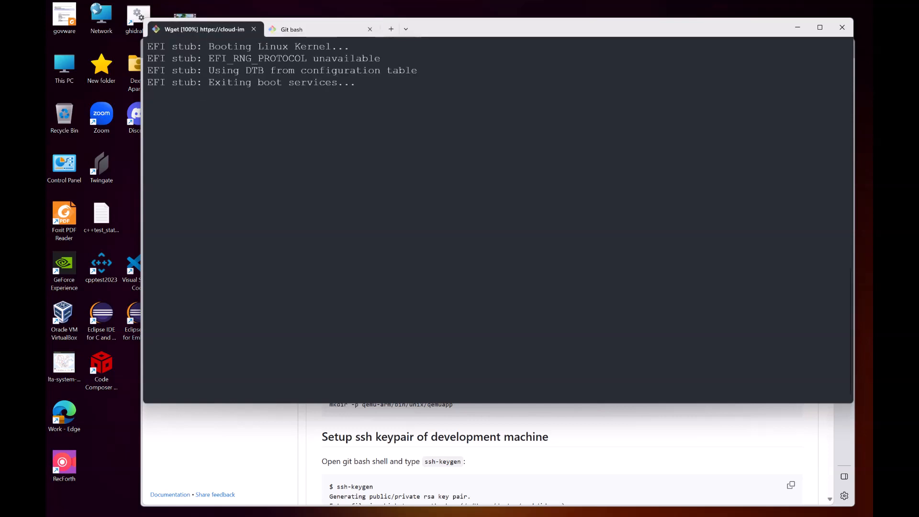
pyautogui.click(417, 505)
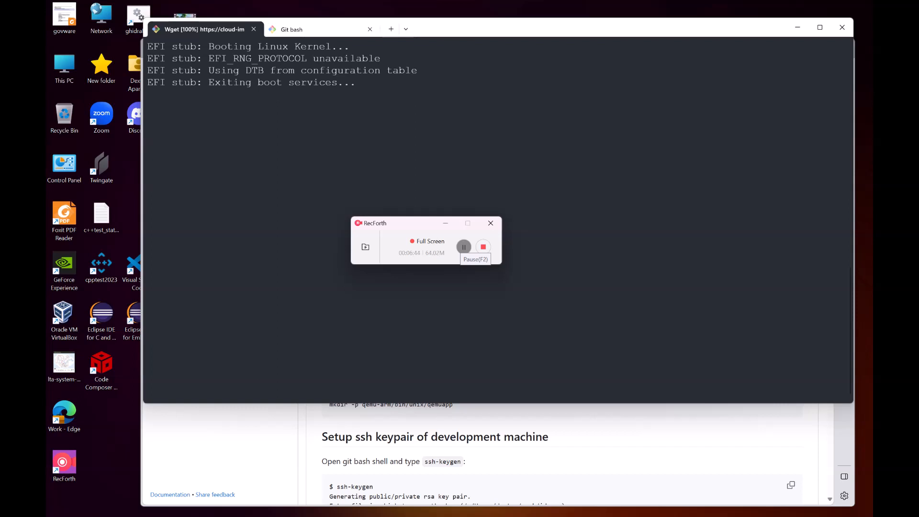
pyautogui.click(446, 223)
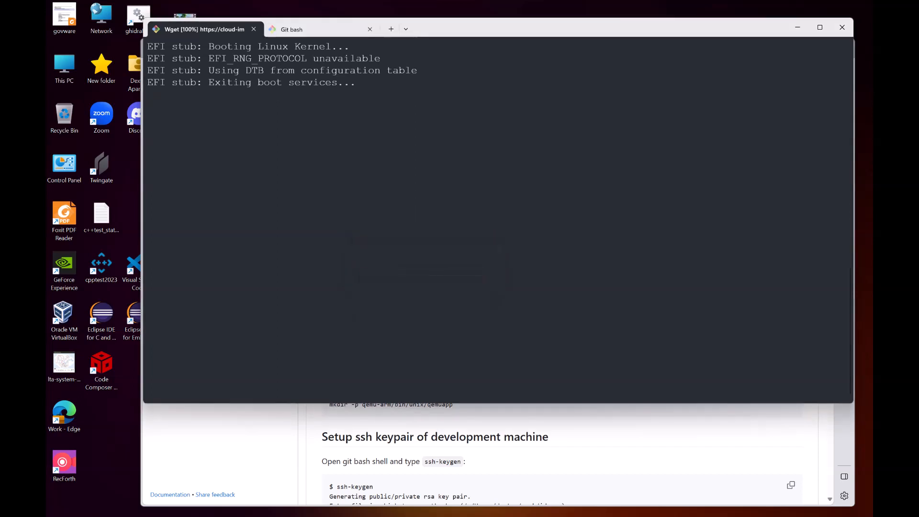
pyautogui.click(315, 30)
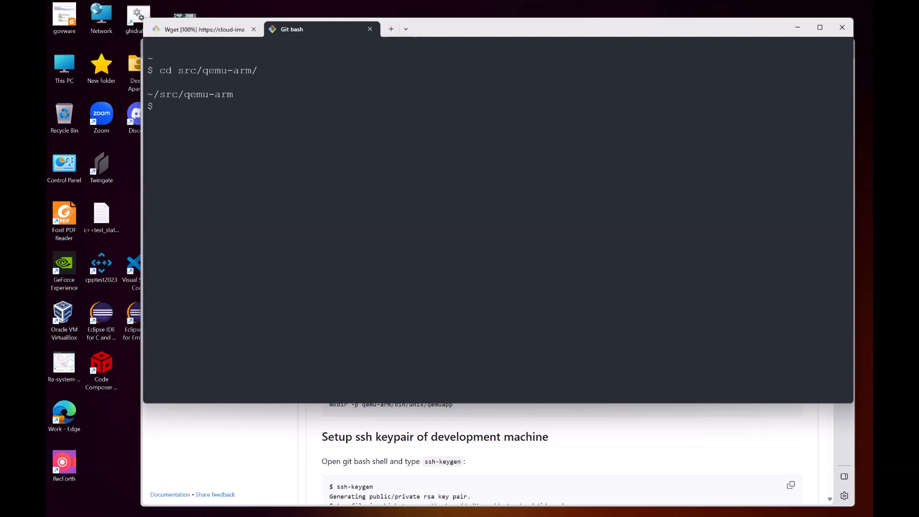
# Step: Try a test login to the emulator with ssh -p 2222 ubuntu@localhost
pyautogui.write('ssh -p ')
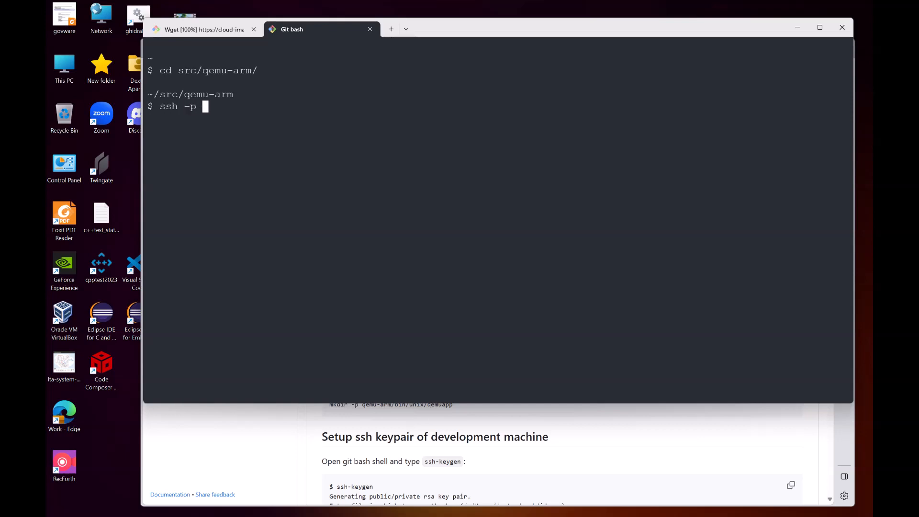
pyautogui.write('2222 ubuntu')
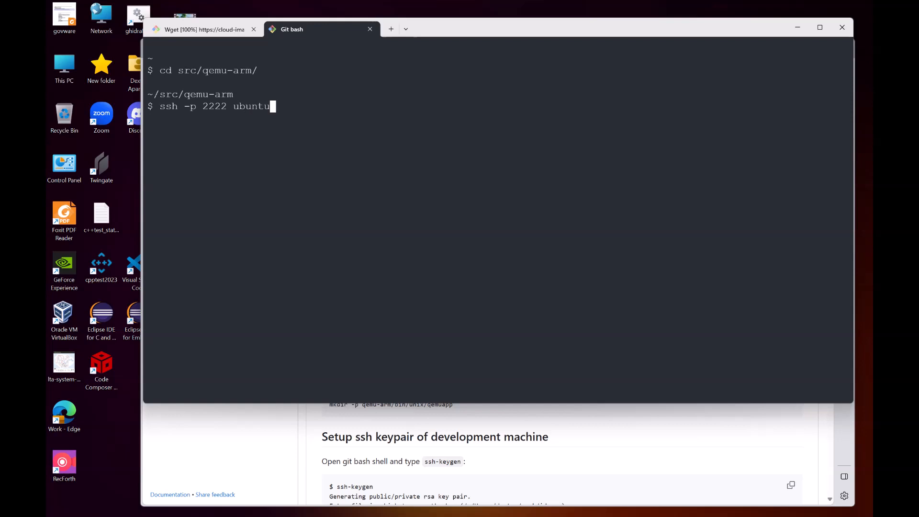
pyautogui.write('@local')
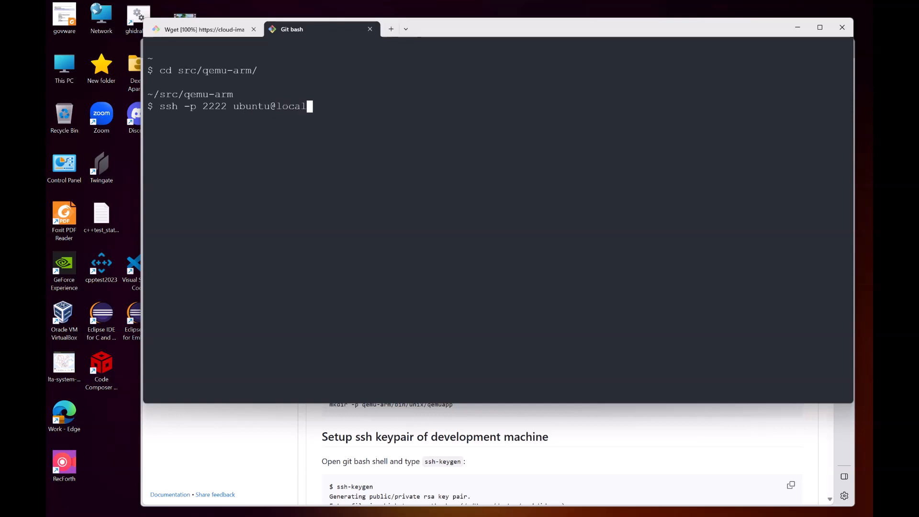
pyautogui.write('host')
pyautogui.press('Return')
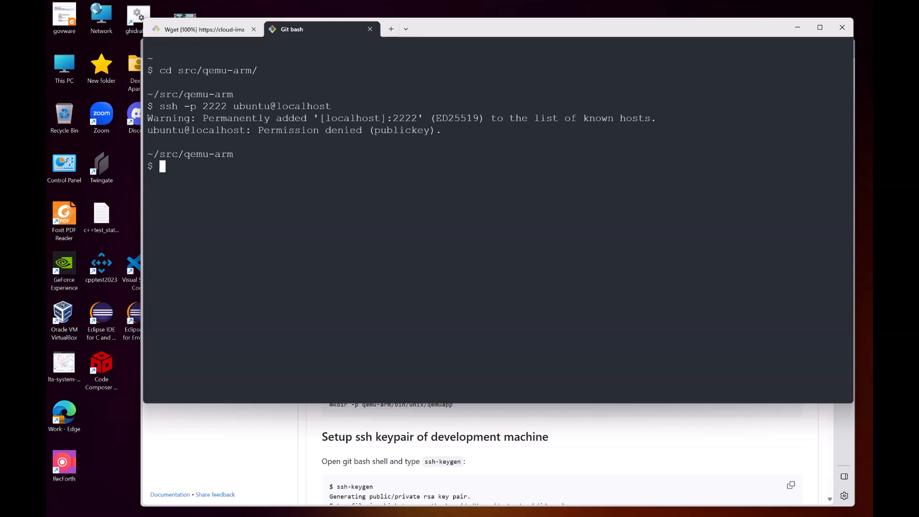
pyautogui.hotkey('alt', 'Tab')
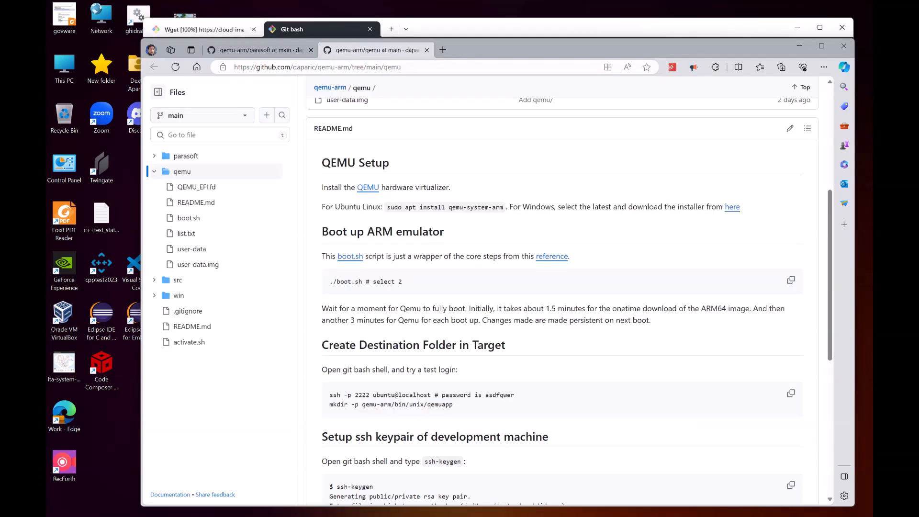
# Step: Copy the mkdir -p qemu-arm/bin/unix/qemuapp command from the README's Create Destination Folder section
pyautogui.scroll(-1, 562, 296)
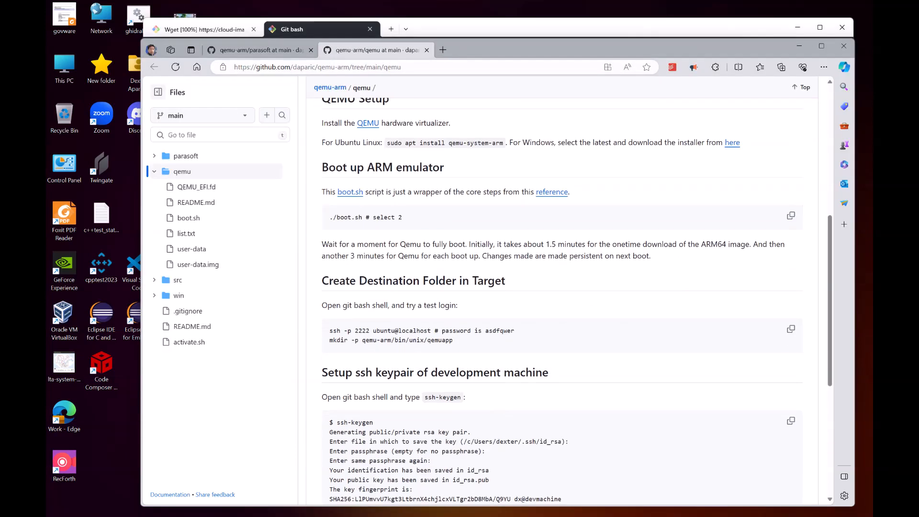
pyautogui.moveTo(485, 331); pyautogui.dragTo(500, 331)
pyautogui.click(503, 331)
pyautogui.moveTo(329, 340); pyautogui.dragTo(453, 341)
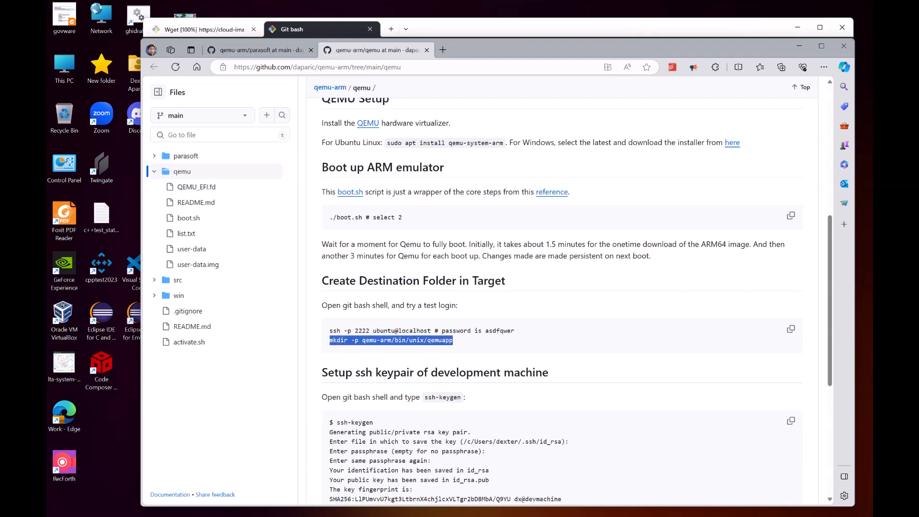
pyautogui.rightClick(440, 340)
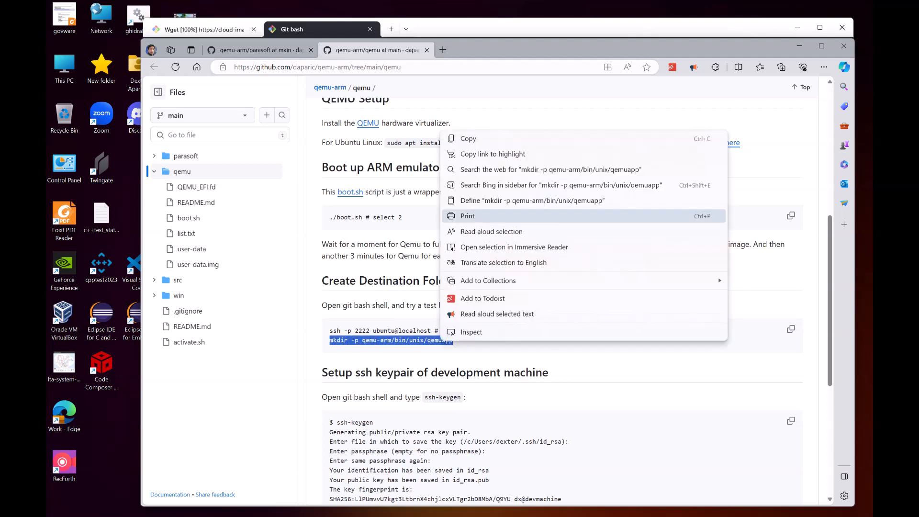
pyautogui.click(468, 139)
# Step: Rerun ssh -p 2222 ubuntu@localhost in Git Bash and enter the ubuntu account password to log into the emulator
pyautogui.hotkey('alt', 'Tab')
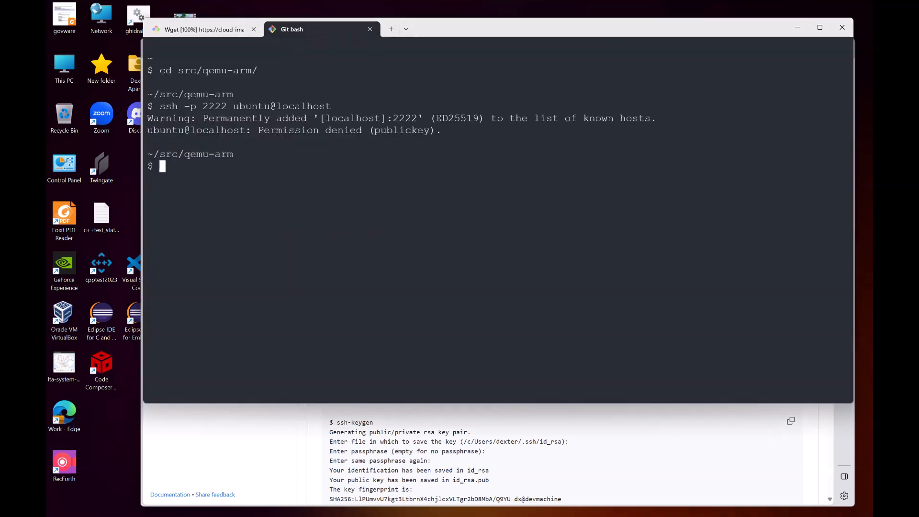
pyautogui.hotkey('alt', 'Tab')
pyautogui.scroll(3, 565, 301)
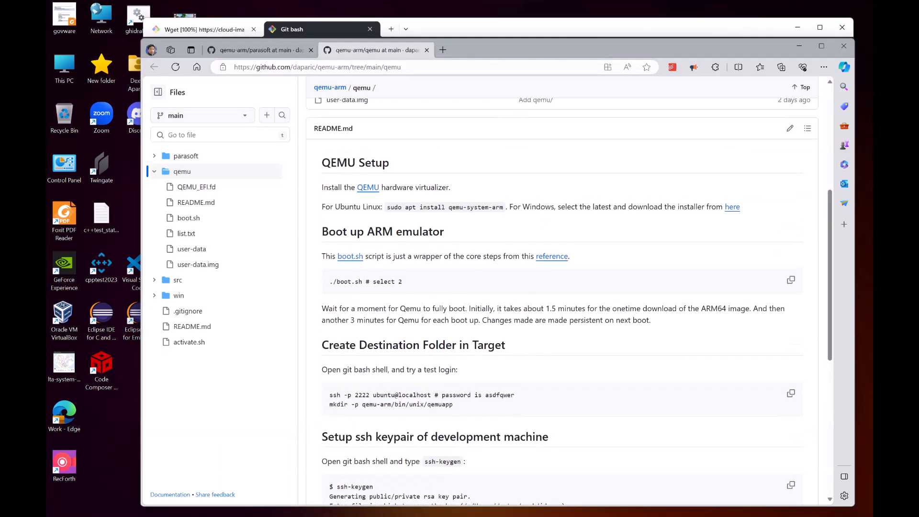
pyautogui.hotkey('alt', 'Tab')
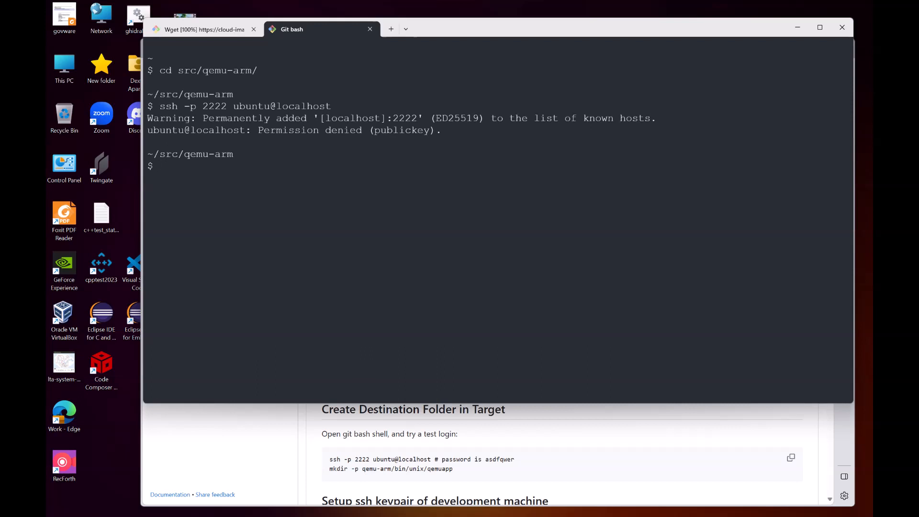
pyautogui.press('Up')
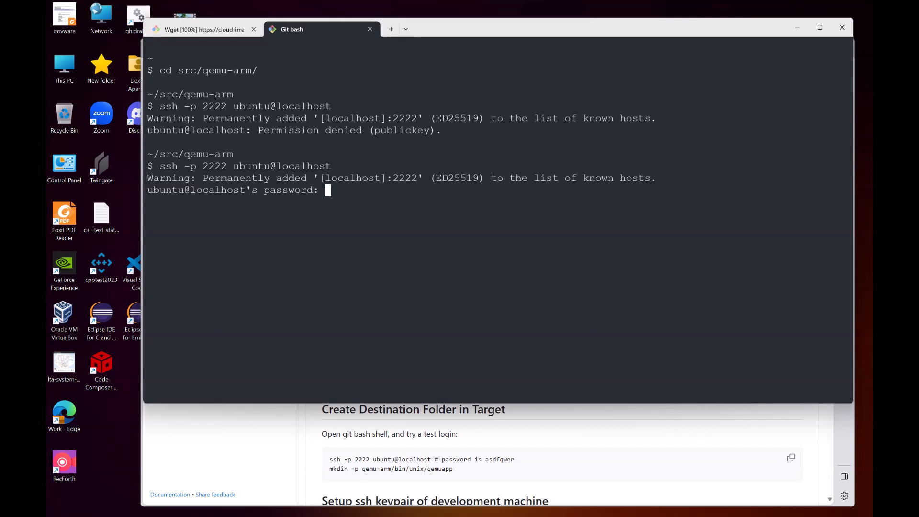
pyautogui.press('Return')
pyautogui.press('Return')
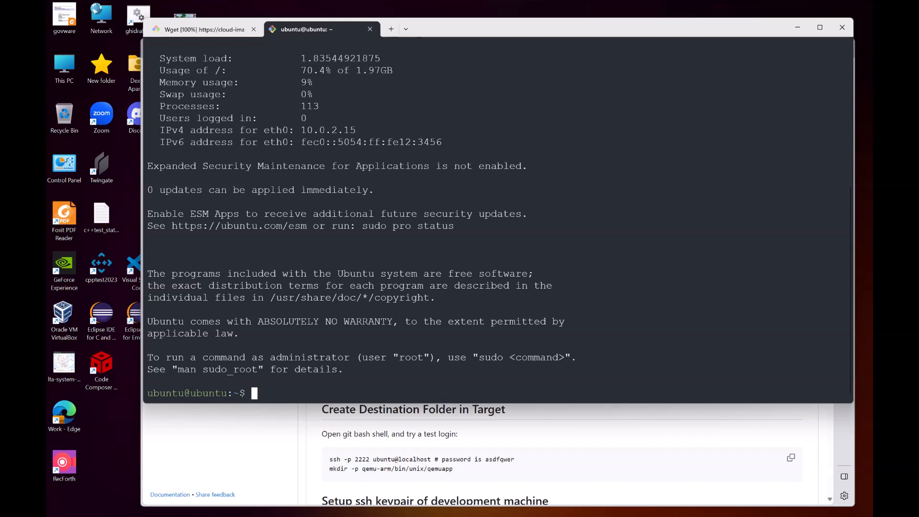
# Step: List the home folder and print the emulator's system information with uname -a
pyautogui.write('ls')
pyautogui.press('Return')
pyautogui.write('uname -a')
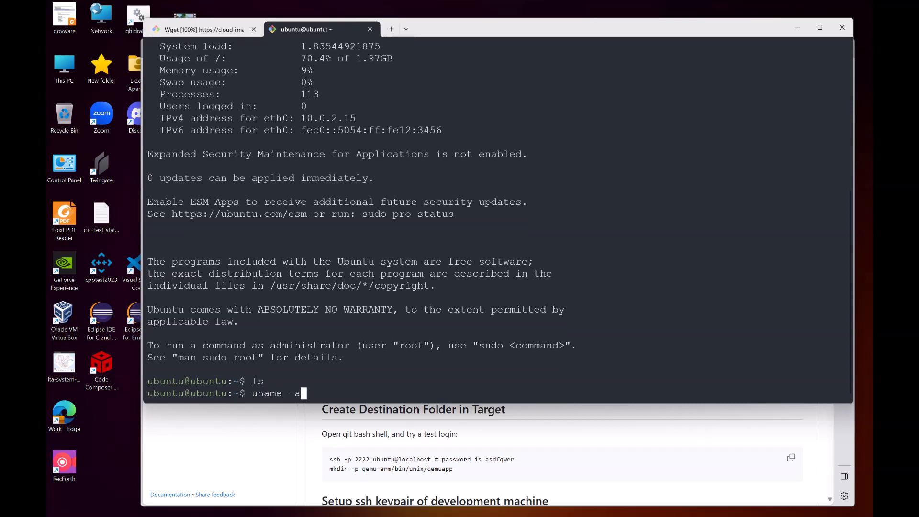
pyautogui.press('Return')
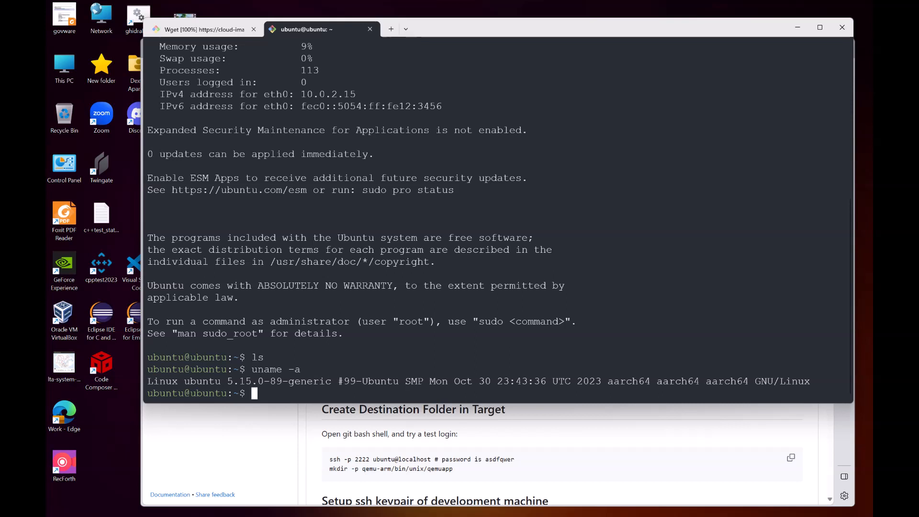
# Step: Paste and run the mkdir command to create qemu-arm/bin/unix/qemuapp in the emulator, then log out with exit
pyautogui.hotkey('ctrl', 'v')
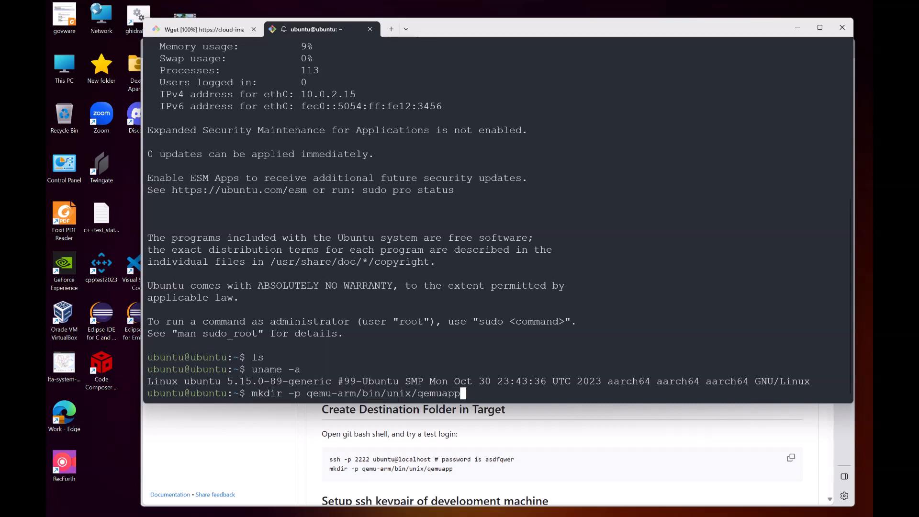
pyautogui.press('Return')
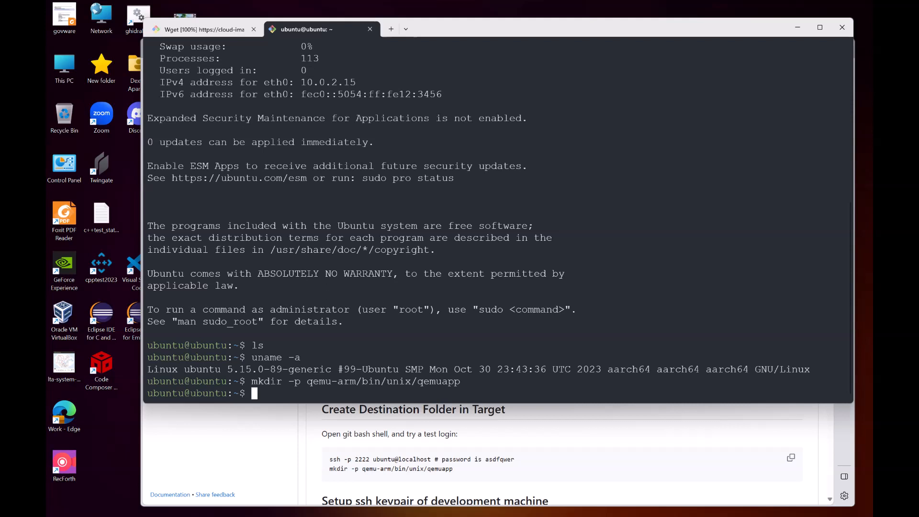
pyautogui.write('exit')
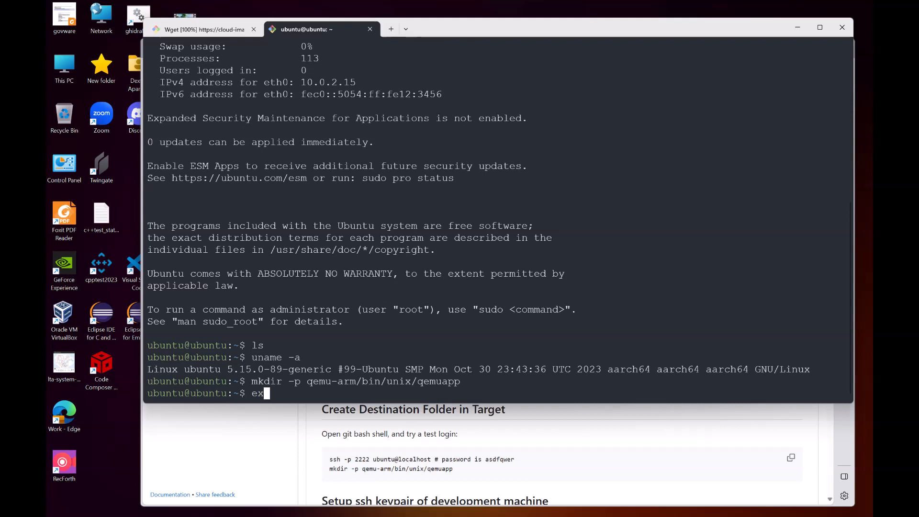
pyautogui.press('Return')
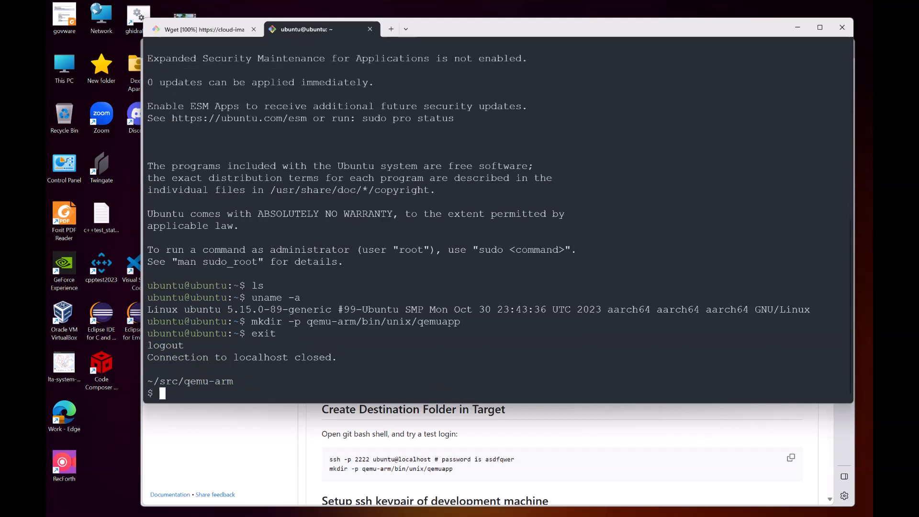
# Step: Copy the ssh-copy-id -p 2222 ubuntu@localhost command from the README's ssh keypair section
pyautogui.hotkey('alt', 'Tab')
pyautogui.scroll(-6, 562, 301)
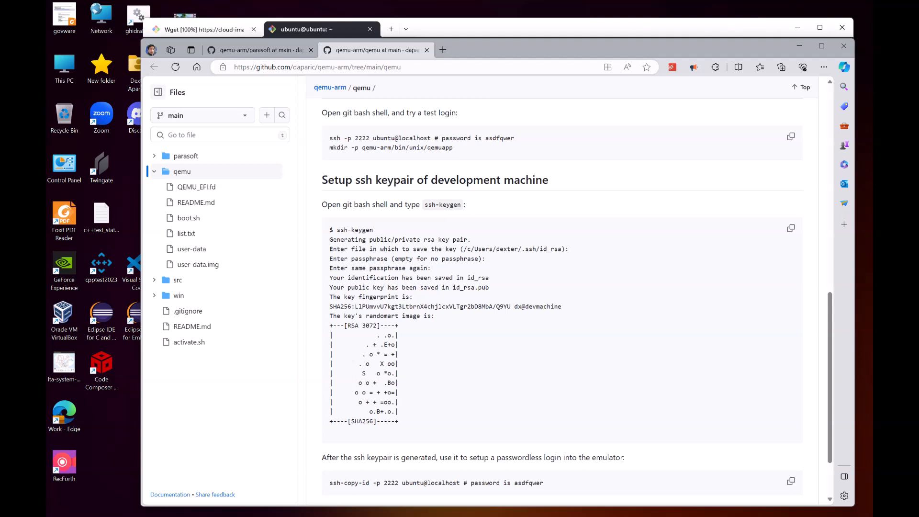
pyautogui.scroll(-2, 561, 301)
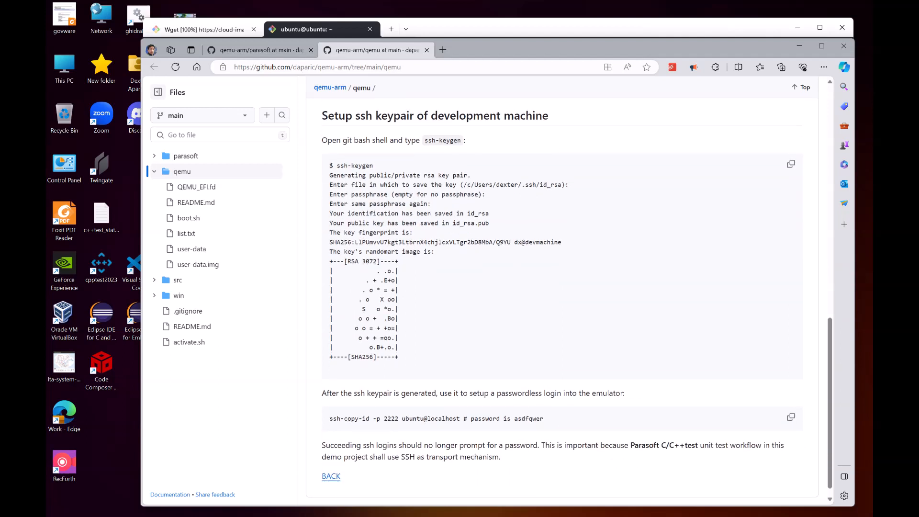
pyautogui.scroll(-1, 562, 301)
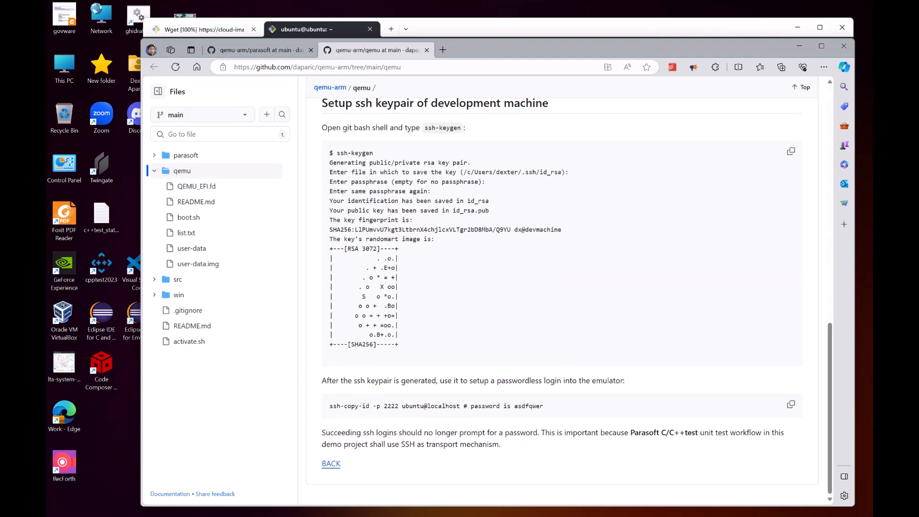
pyautogui.moveTo(329, 406); pyautogui.dragTo(457, 405)
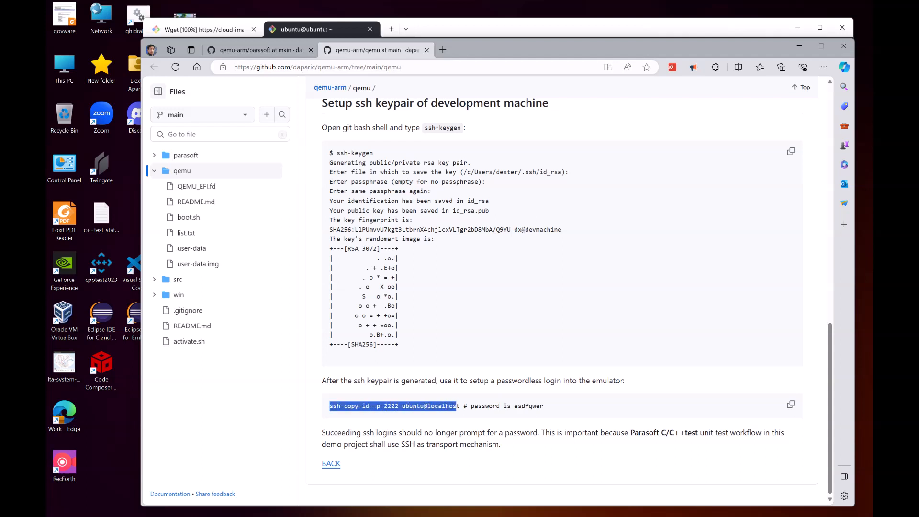
pyautogui.rightClick(453, 405)
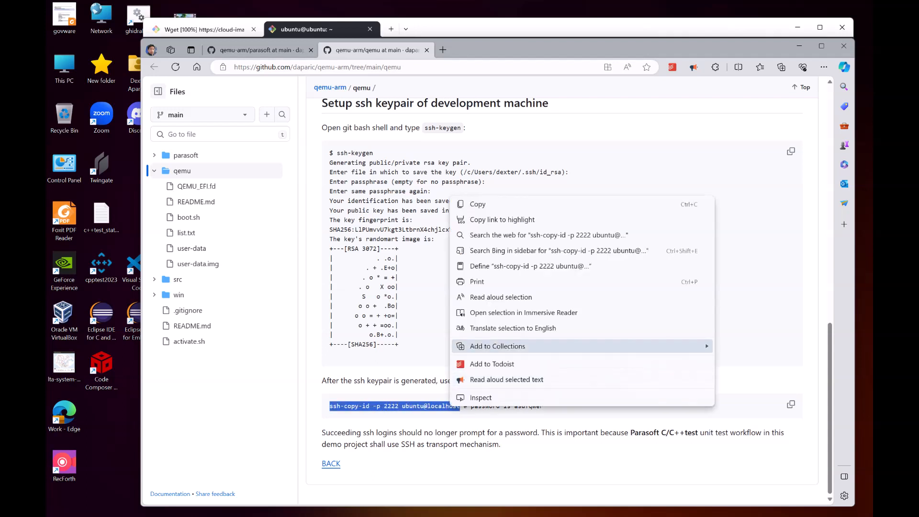
pyautogui.click(478, 204)
# Step: Paste and run ssh-copy-id in Git Bash, entering the ubuntu account password to install the public key
pyautogui.hotkey('alt', 'Tab')
pyautogui.hotkey('ctrl', 'v')
pyautogui.press('Return')
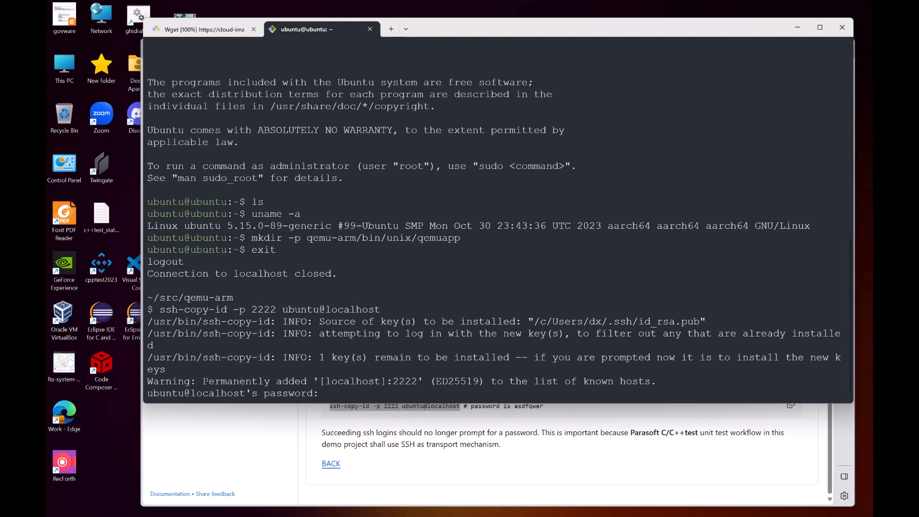
pyautogui.press('Return')
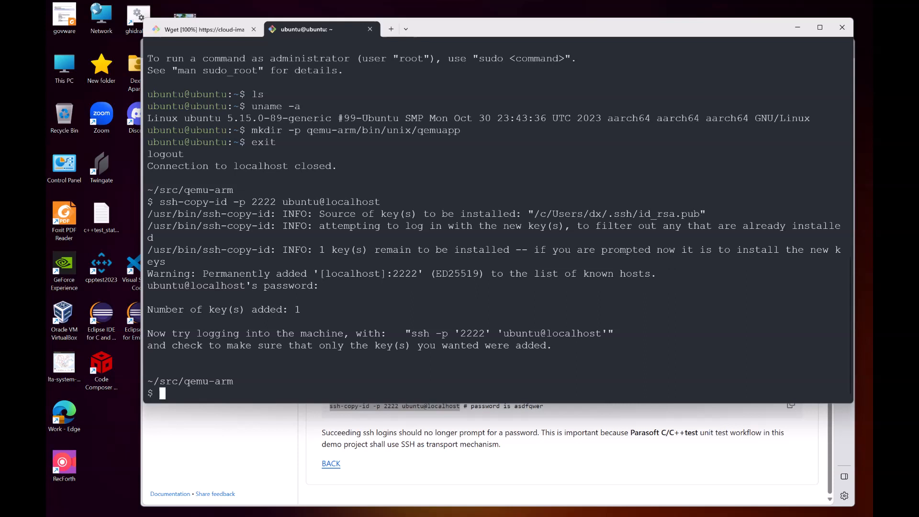
# Step: Exit the Git Bash shell to close its tab
pyautogui.moveTo(628, 432); pyautogui.dragTo(755, 432)
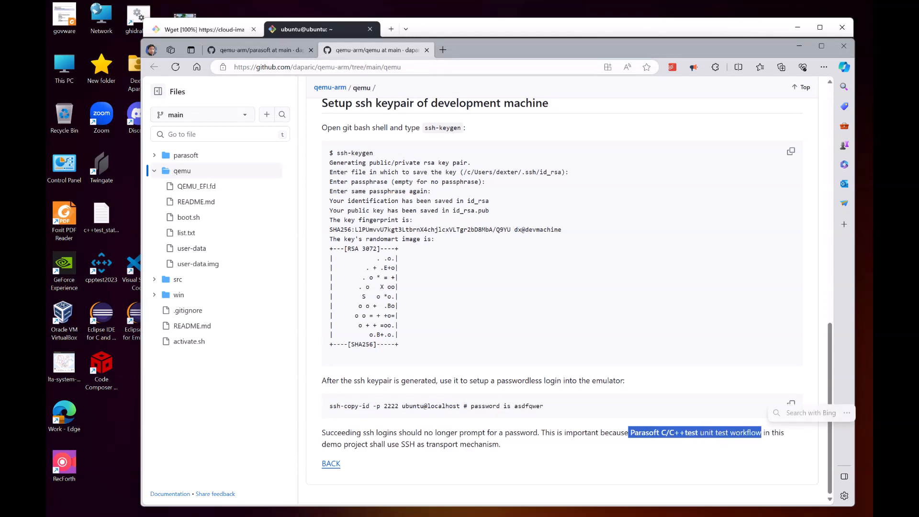
pyautogui.hotkey('alt', 'Tab')
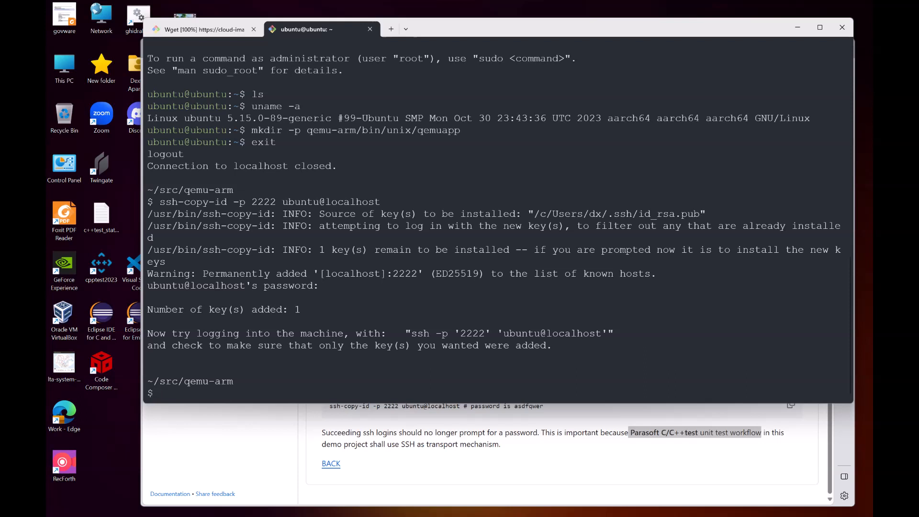
pyautogui.write('exit')
pyautogui.press('Return')
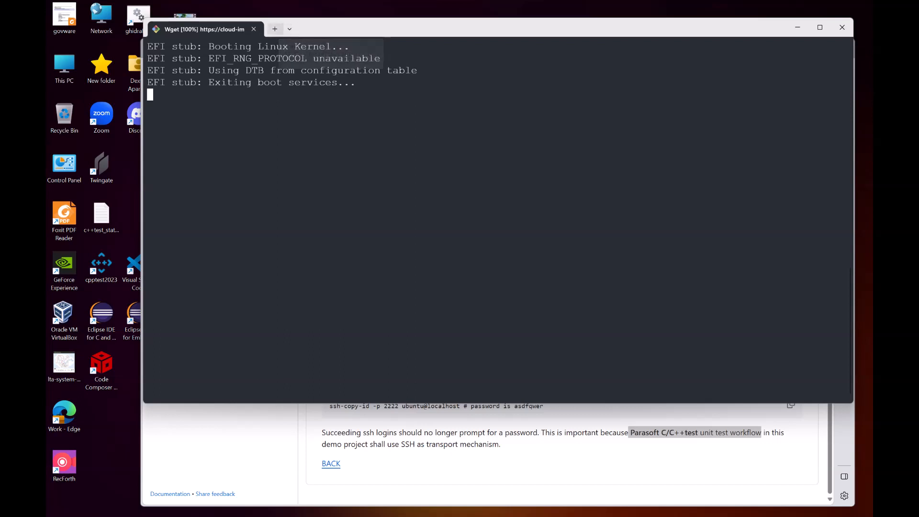
# Step: Open a new Git Bash tab, change into src/qemu-arm/ and log in with ssh -p 2222 ubuntu@localhost without a password
pyautogui.hotkey('ctrl', 'shift', 't')
pyautogui.write('cd src/qemu-arm/')
pyautogui.press('Return')
pyautogui.write('ssh -p 2222 ubuntu@localhost')
pyautogui.press('Return')
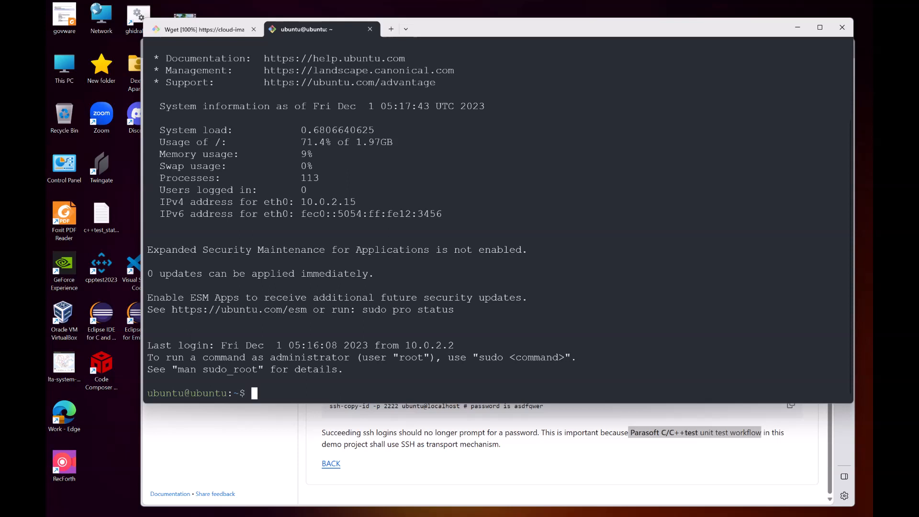
# Step: Log out of the emulator and change into the src folder with cd src
pyautogui.write('exit')
pyautogui.press('Return')
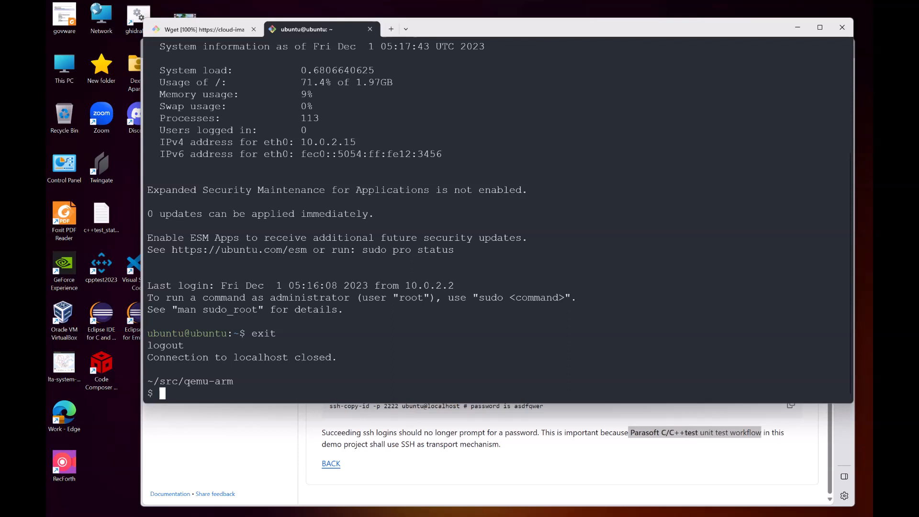
pyautogui.write('cd src')
pyautogui.press('Return')
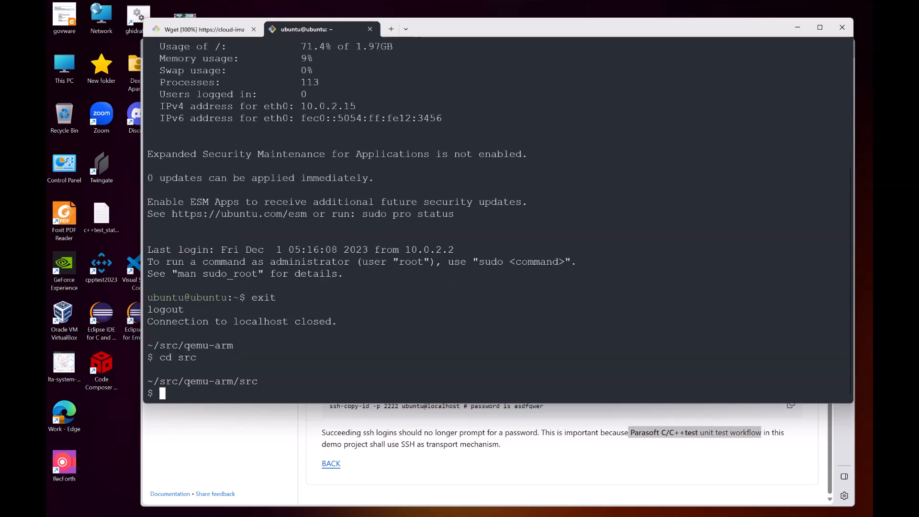
# Step: Open the src folder of the qemu-arm repository on GitHub to view its README
pyautogui.click(535, 463)
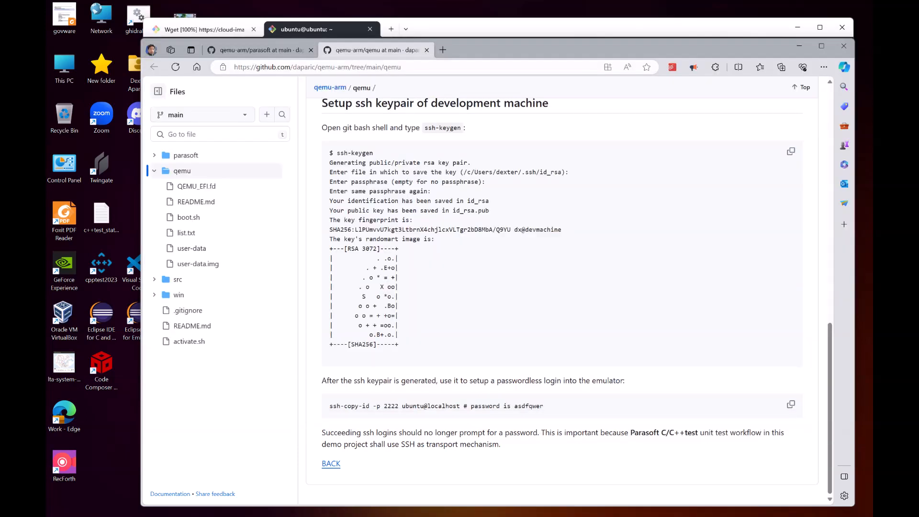
pyautogui.click(258, 50)
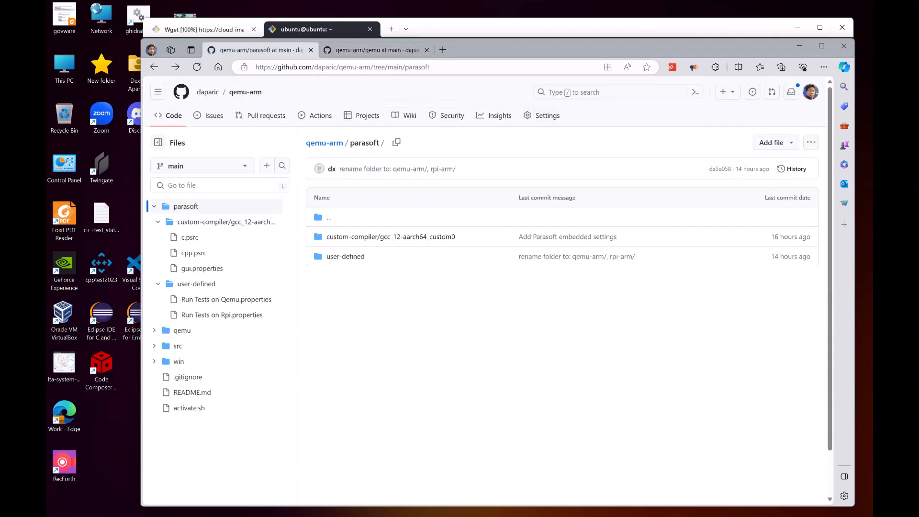
pyautogui.click(324, 143)
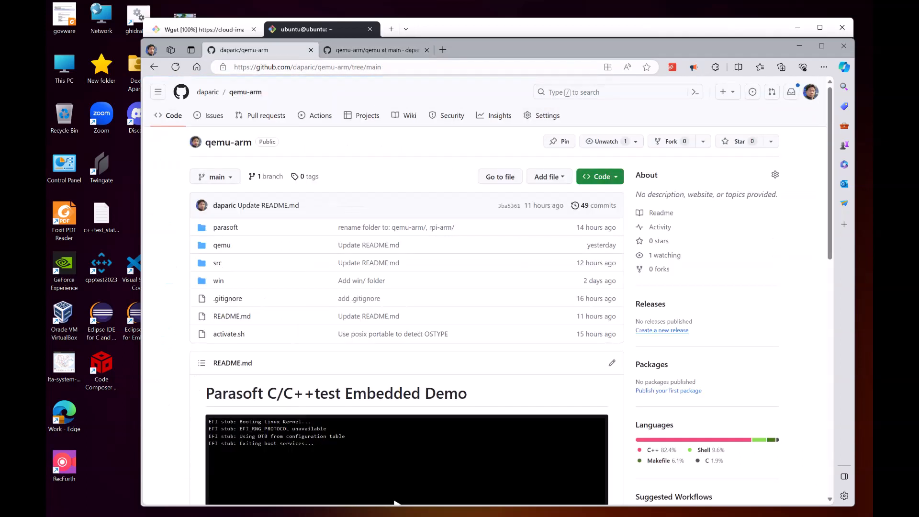
pyautogui.click(217, 263)
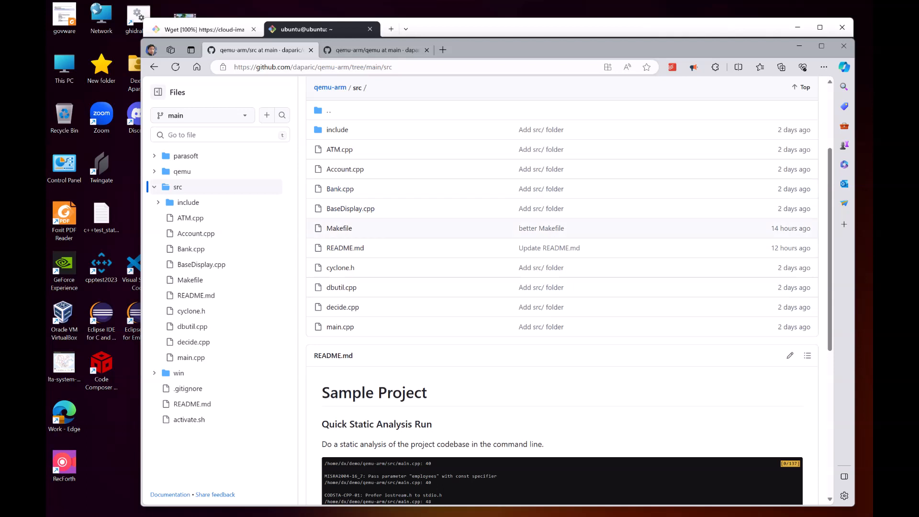
# Step: Copy the make command from the Build the project section of the src README
pyautogui.scroll(-6, 562, 287)
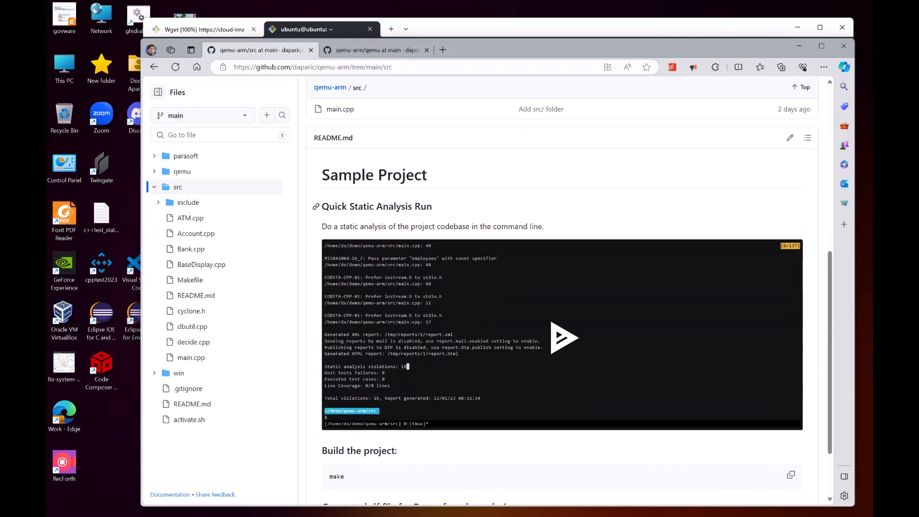
pyautogui.doubleClick(337, 393)
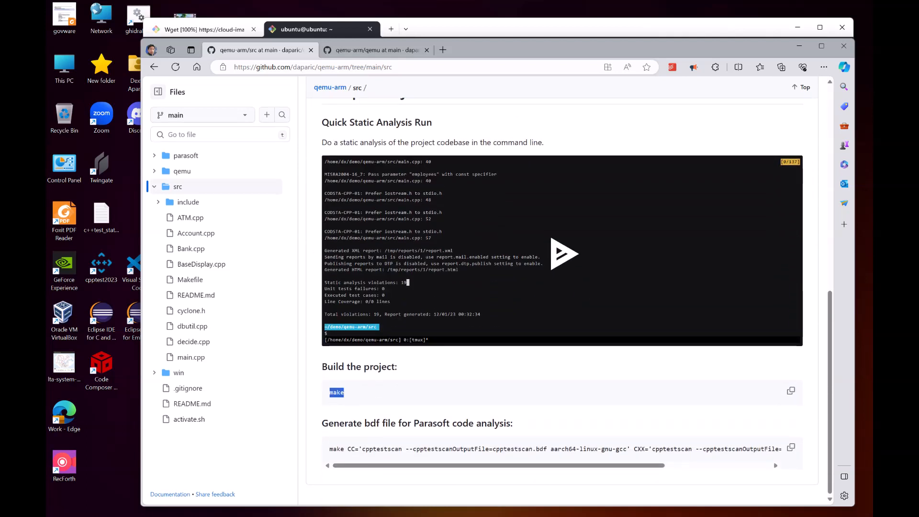
pyautogui.hotkey('ctrl', 'c')
# Step: Examine the compiler and cpptestscan parts of the bdf generation command in the README
pyautogui.moveTo(347, 449); pyautogui.dragTo(355, 448)
pyautogui.moveTo(550, 448); pyautogui.dragTo(627, 449)
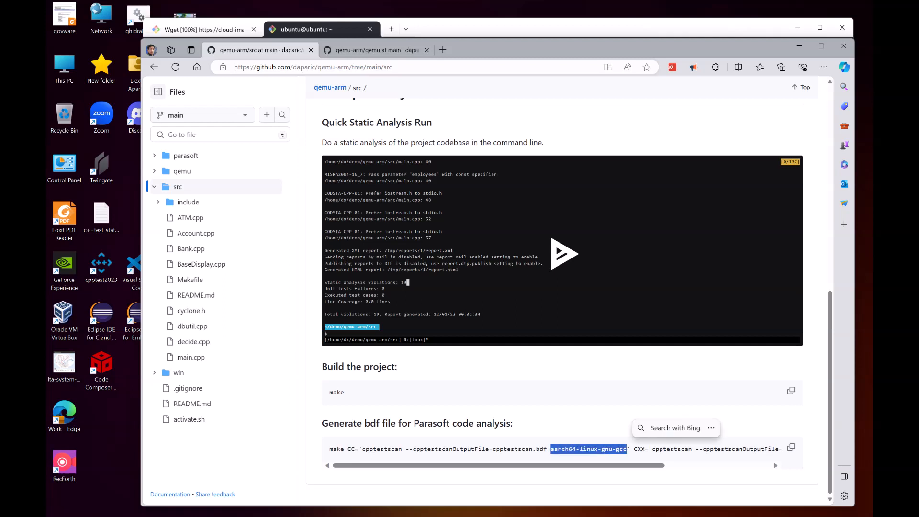
pyautogui.moveTo(362, 448); pyautogui.dragTo(402, 448)
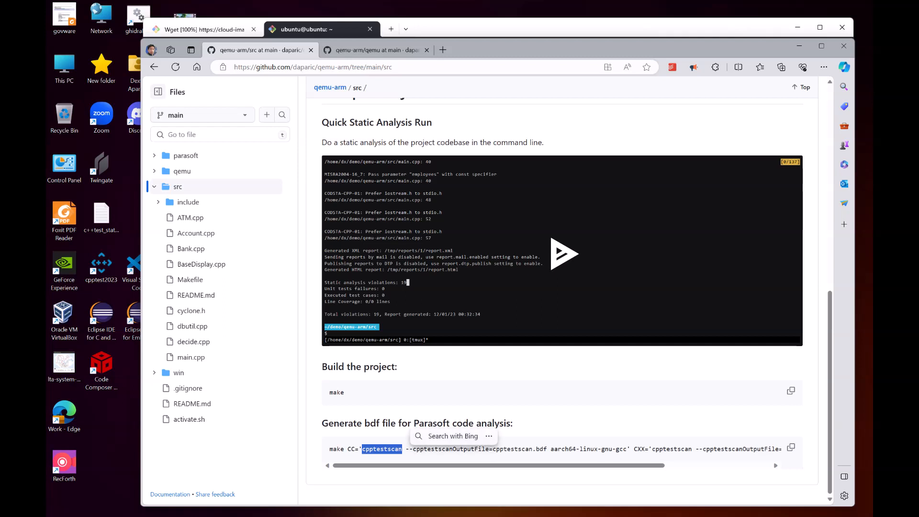
# Step: Copy the bdf generation make command from the Generate bdf file section of the README
pyautogui.click(405, 449)
pyautogui.moveTo(493, 449); pyautogui.dragTo(547, 449)
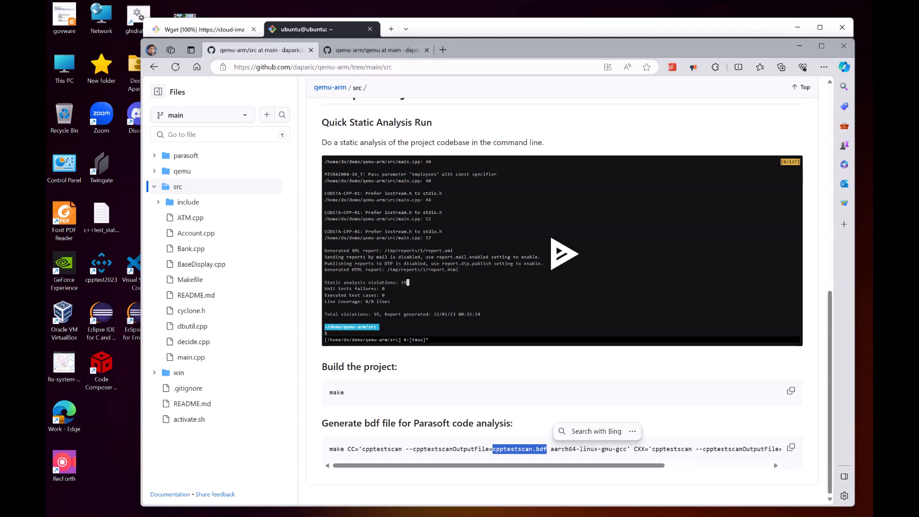
pyautogui.click(791, 447)
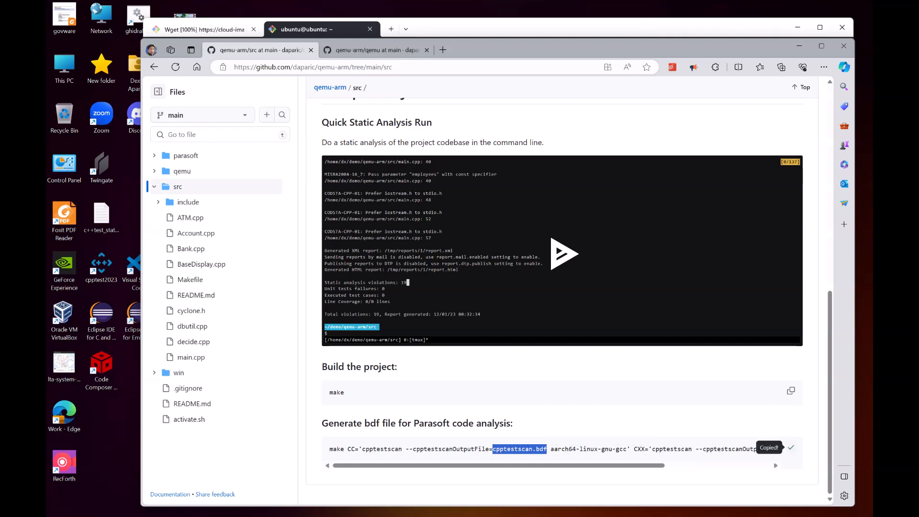
# Step: Paste the bdf generation command into the terminal and enter it as a commented-out line with a leading #
pyautogui.hotkey('alt', 'Tab')
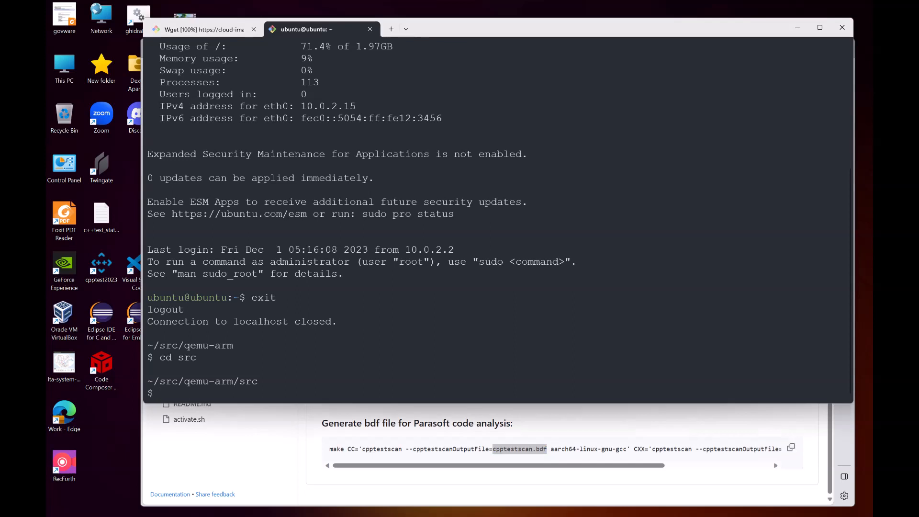
pyautogui.hotkey('ctrl', 'v')
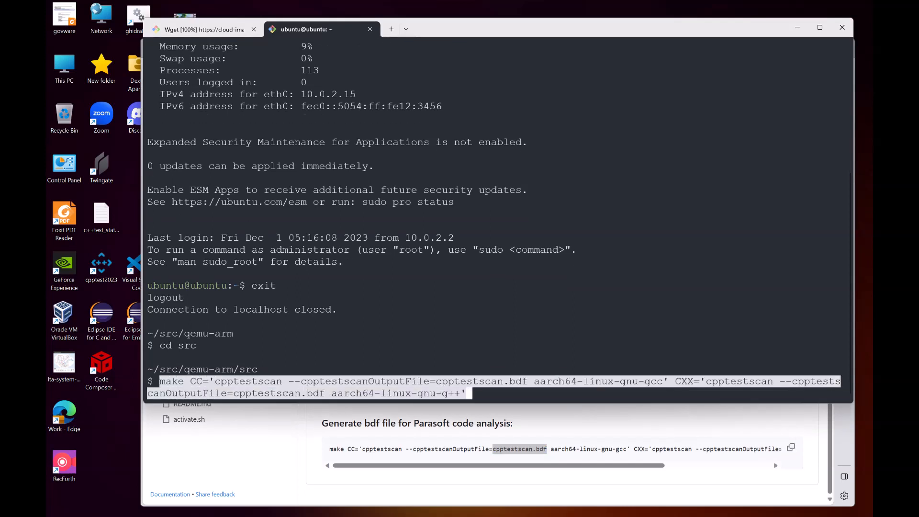
pyautogui.press('Left')
pyautogui.press('Left')
pyautogui.press('Left')
pyautogui.press('Left')
pyautogui.press('Left')
pyautogui.press('Left')
pyautogui.press('Left')
pyautogui.press('Left')
pyautogui.press('Left')
pyautogui.press('Left')
pyautogui.press('Left')
pyautogui.press('Left')
pyautogui.press('Left')
pyautogui.press('Left')
pyautogui.press('Left')
pyautogui.press('Left')
pyautogui.press('Left')
pyautogui.press('Left')
pyautogui.press('Left')
pyautogui.press('Left')
pyautogui.press('Left')
pyautogui.press('Left')
pyautogui.press('Left')
pyautogui.press('Left')
pyautogui.press('Left')
pyautogui.press('Left')
pyautogui.press('Left')
pyautogui.press('Left')
pyautogui.press('Left')
pyautogui.press('Left')
pyautogui.press('Left')
pyautogui.press('Left')
pyautogui.press('Left')
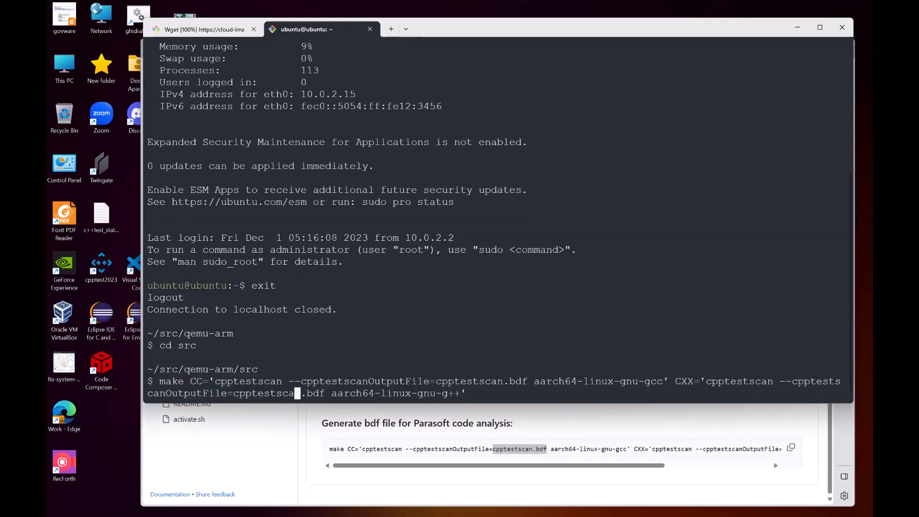
pyautogui.press('Left')
pyautogui.press('Left')
pyautogui.press('Left')
pyautogui.press('Left')
pyautogui.press('Left')
pyautogui.press('Left')
pyautogui.press('Left')
pyautogui.press('Left')
pyautogui.press('Left')
pyautogui.press('Left')
pyautogui.press('Left')
pyautogui.press('Left')
pyautogui.press('Left')
pyautogui.press('Left')
pyautogui.press('Left')
pyautogui.press('Left')
pyautogui.press('Left')
pyautogui.press('Left')
pyautogui.press('Left')
pyautogui.press('Left')
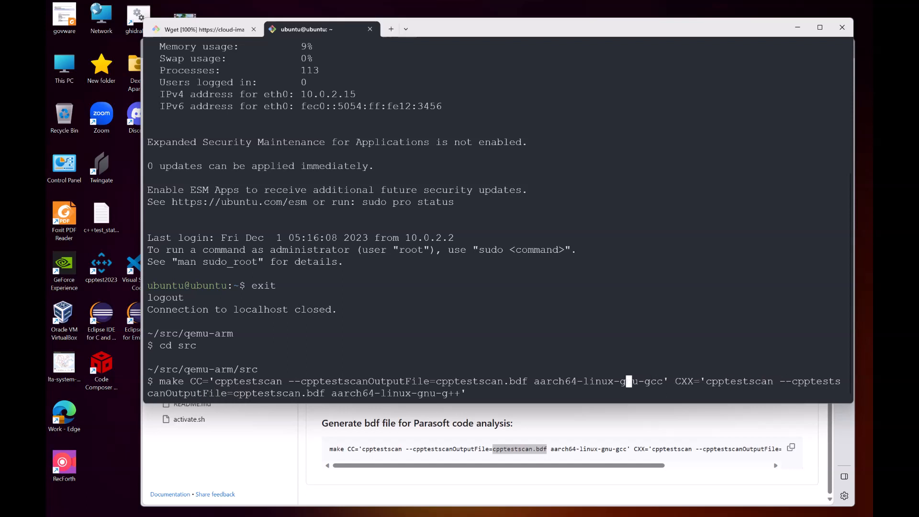
pyautogui.press('Left')
pyautogui.press('Left')
pyautogui.press('Left')
pyautogui.press('Left')
pyautogui.press('Left')
pyautogui.press('Left')
pyautogui.press('Left')
pyautogui.press('Left')
pyautogui.press('Left')
pyautogui.press('Left')
pyautogui.press('Left')
pyautogui.press('Left')
pyautogui.press('Left')
pyautogui.press('Left')
pyautogui.press('Left')
pyautogui.press('Left')
pyautogui.press('Left')
pyautogui.press('Left')
pyautogui.press('Left')
pyautogui.press('Left')
pyautogui.write('#')
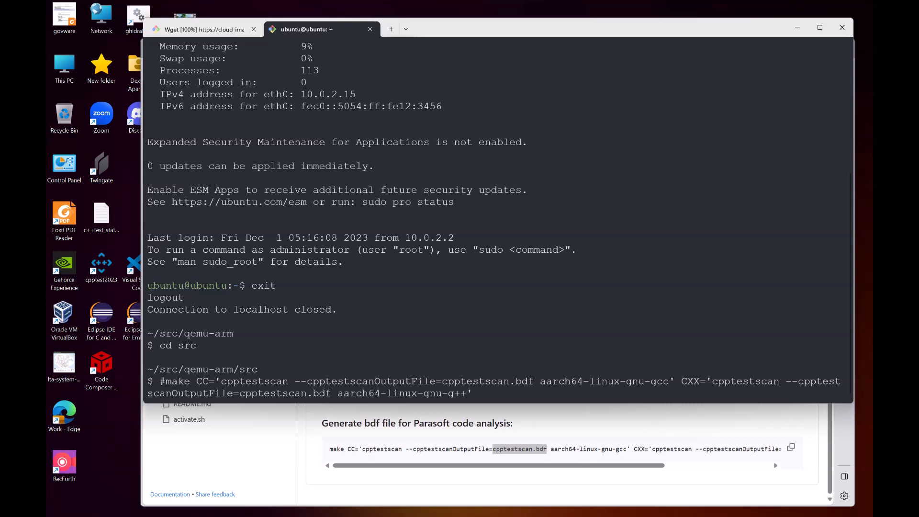
pyautogui.press('Return')
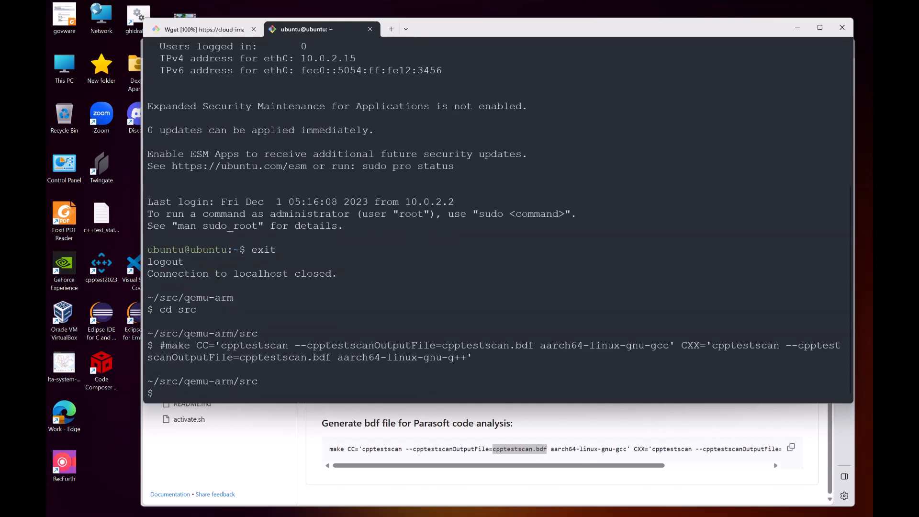
# Step: Run type cpptestscan to check where the cpptestscan executable is located
pyautogui.moveTo(220, 345); pyautogui.dragTo(289, 345)
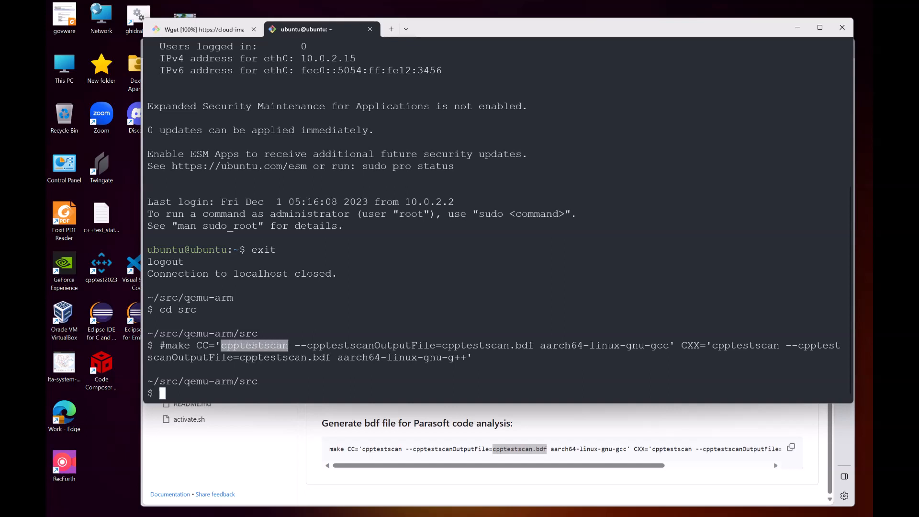
pyautogui.click(288, 345)
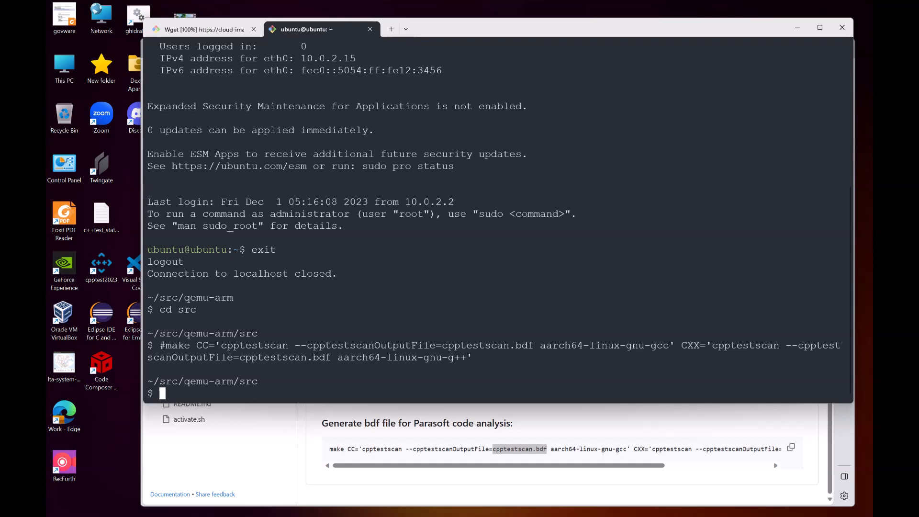
pyautogui.write('type')
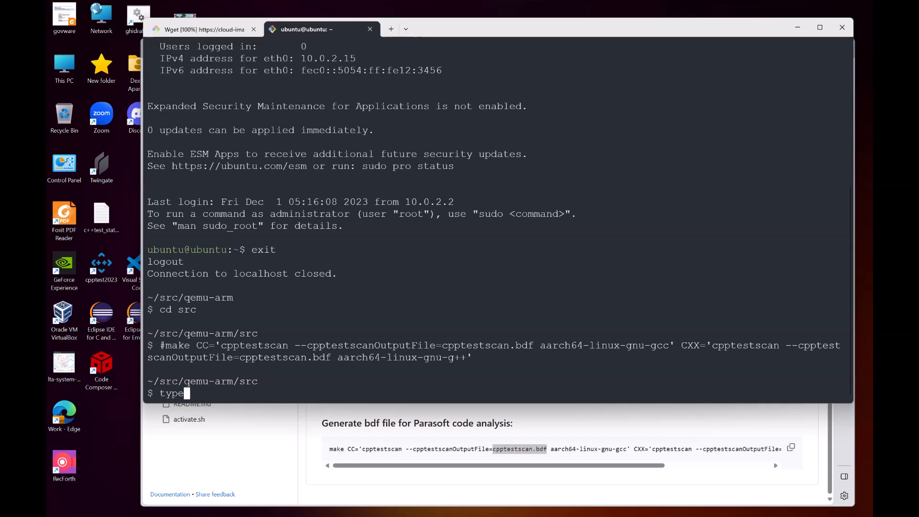
pyautogui.hotkey('ctrl', 'v')
pyautogui.press('Return')
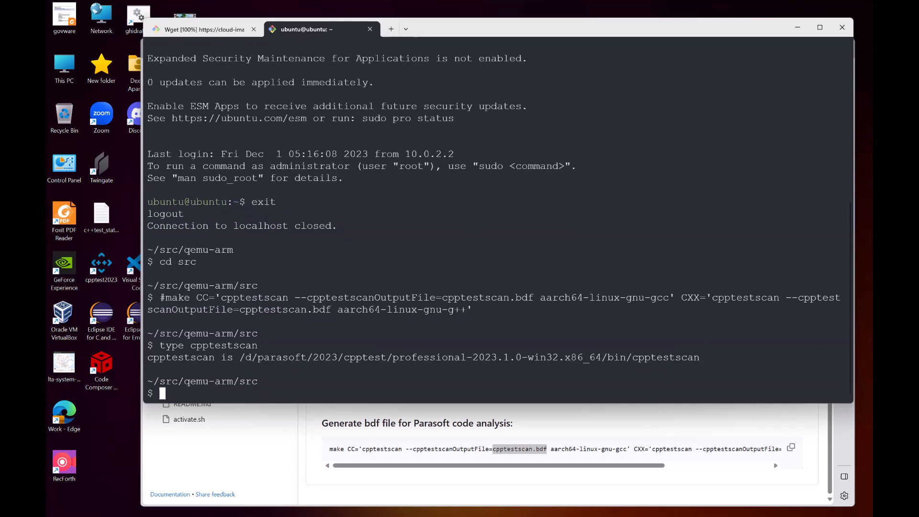
pyautogui.moveTo(239, 357); pyautogui.dragTo(700, 357)
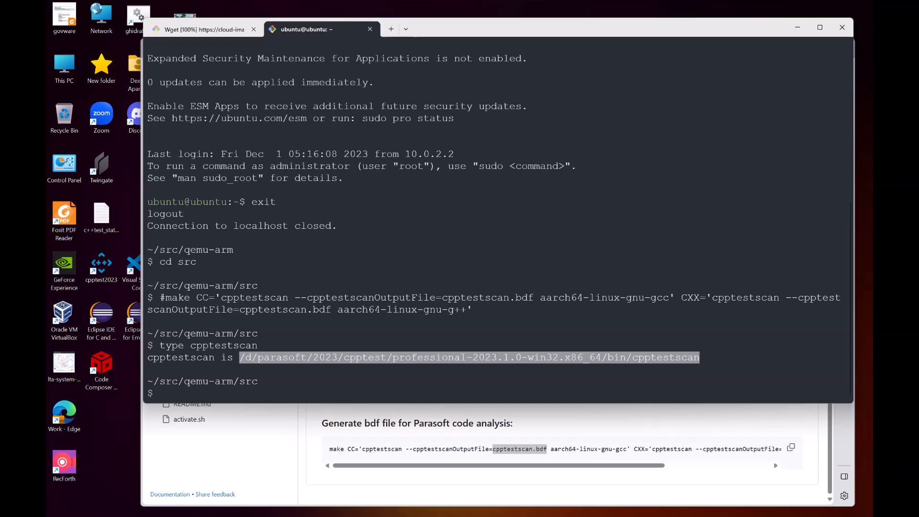
pyautogui.click(699, 357)
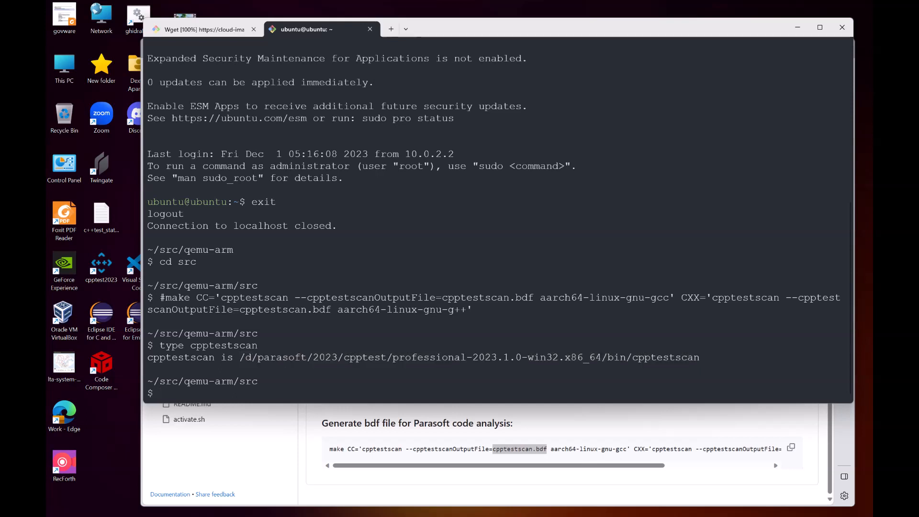
pyautogui.moveTo(632, 357); pyautogui.dragTo(700, 357)
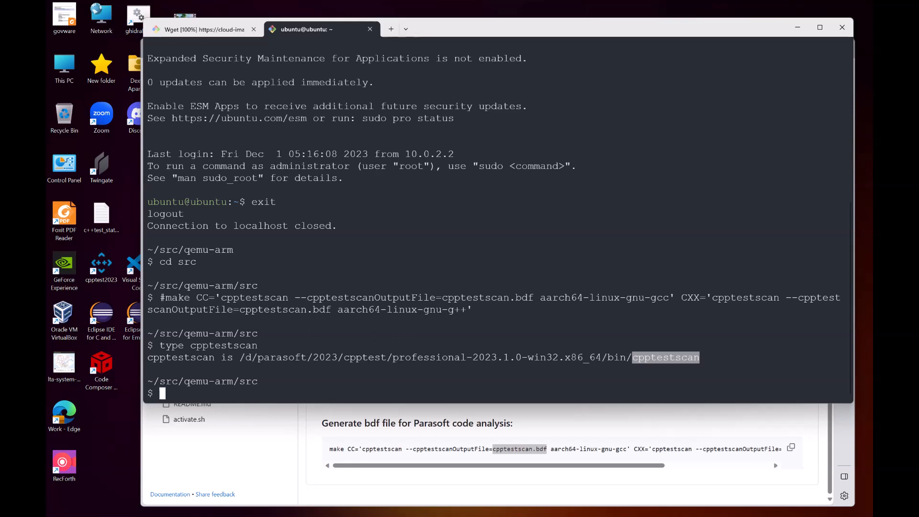
# Step: Recall the commented command, remove the leading #, and run the make command to generate cpptestscan.bdf
pyautogui.press('Up')
pyautogui.press('Up')
pyautogui.press('Left')
pyautogui.press('Left')
pyautogui.press('Left')
pyautogui.press('Left')
pyautogui.press('Left')
pyautogui.press('Left')
pyautogui.press('Left')
pyautogui.press('Left')
pyautogui.press('Left')
pyautogui.press('Left')
pyautogui.press('Left')
pyautogui.press('Left')
pyautogui.press('Left')
pyautogui.press('Left')
pyautogui.press('Left')
pyautogui.press('Left')
pyautogui.press('Left')
pyautogui.press('Left')
pyautogui.press('Left')
pyautogui.press('Left')
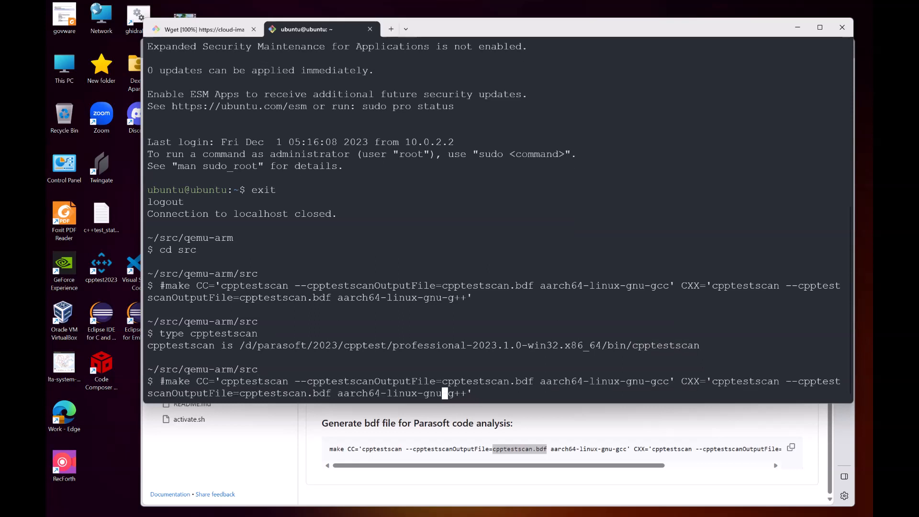
pyautogui.press('Left')
pyautogui.press('Left')
pyautogui.press('Left')
pyautogui.press('Left')
pyautogui.press('Left')
pyautogui.press('Left')
pyautogui.press('Left')
pyautogui.press('Left')
pyautogui.press('Left')
pyautogui.press('Left')
pyautogui.press('Left')
pyautogui.press('Left')
pyautogui.press('Left')
pyautogui.press('Left')
pyautogui.press('Left')
pyautogui.press('Left')
pyautogui.press('Left')
pyautogui.press('Left')
pyautogui.press('Left')
pyautogui.press('Left')
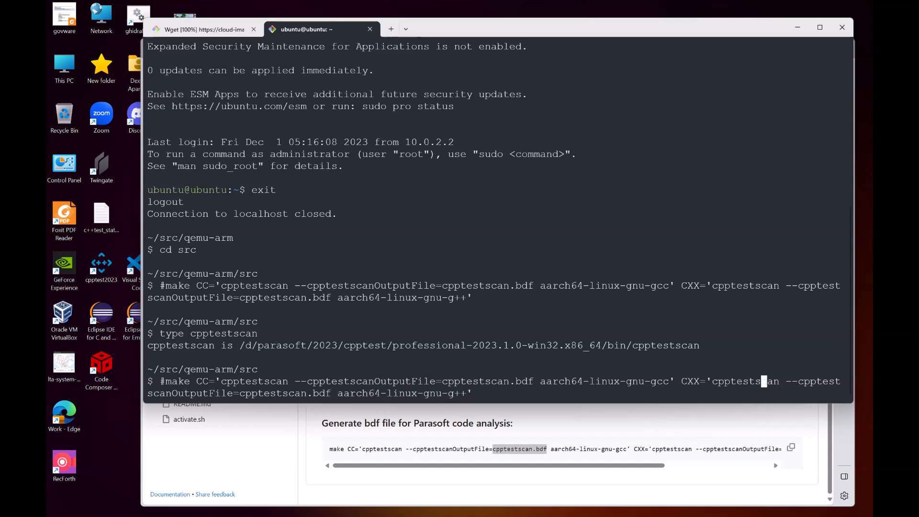
pyautogui.press('Left')
pyautogui.press('Left')
pyautogui.press('Left')
pyautogui.press('Left')
pyautogui.press('Left')
pyautogui.press('Left')
pyautogui.press('Left')
pyautogui.press('Left')
pyautogui.press('Left')
pyautogui.press('Left')
pyautogui.press('Left')
pyautogui.press('Left')
pyautogui.press('Left')
pyautogui.press('Left')
pyautogui.press('Left')
pyautogui.press('Left')
pyautogui.press('Left')
pyautogui.press('Left')
pyautogui.press('Left')
pyautogui.press('Left')
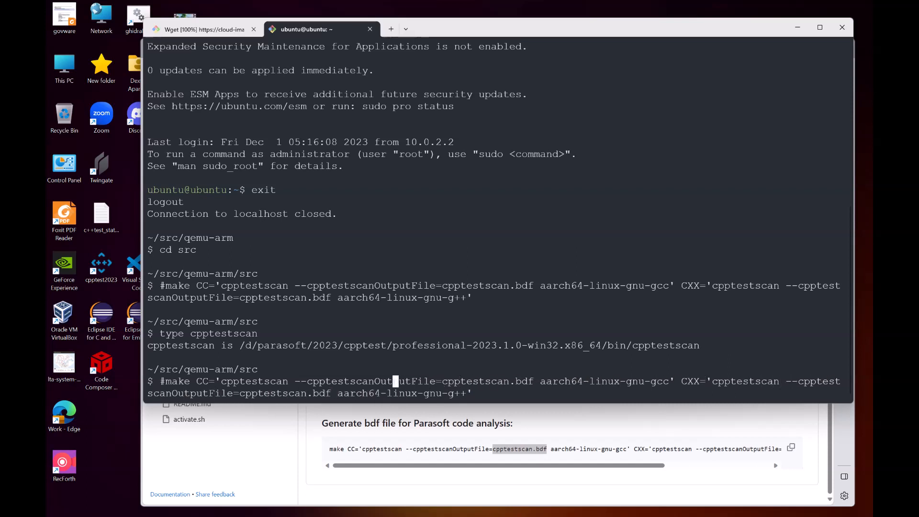
pyautogui.press('Left')
pyautogui.press('Left')
pyautogui.press('Left')
pyautogui.press('Left')
pyautogui.press('Left')
pyautogui.press('Left')
pyautogui.press('BackSpace')
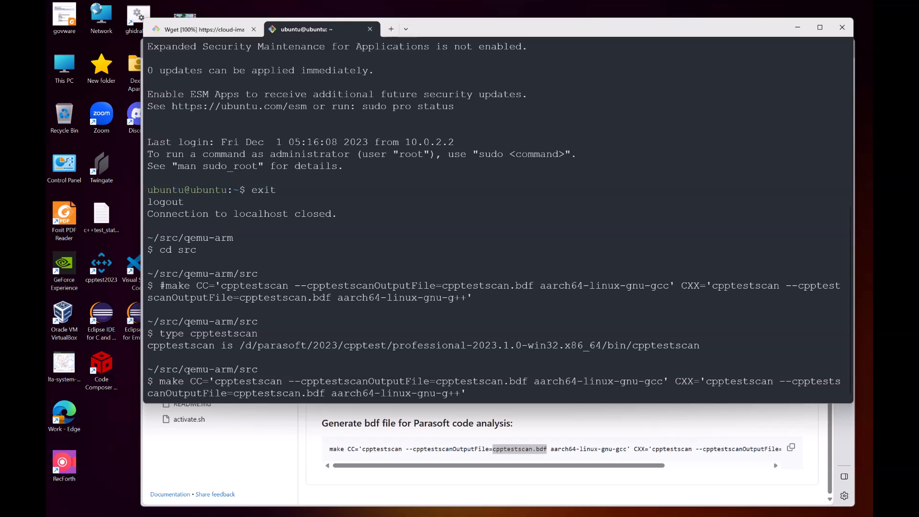
pyautogui.press('Return')
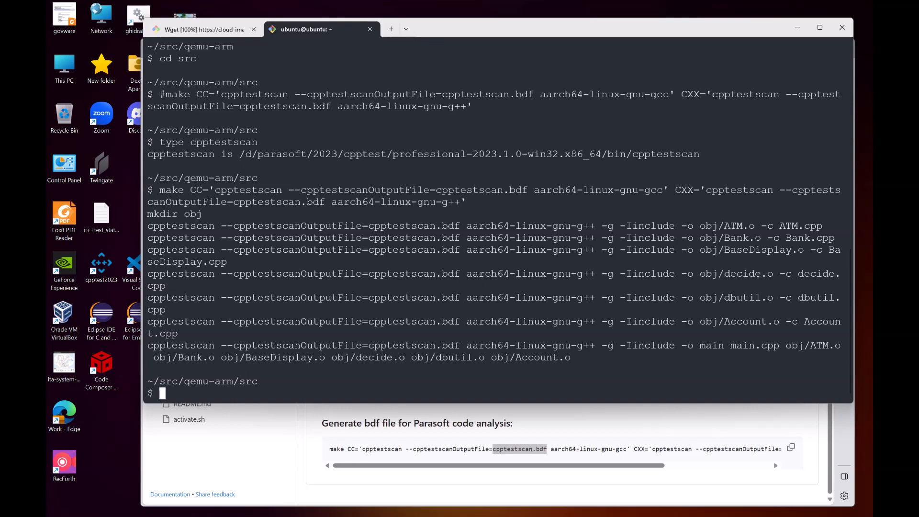
# Step: Run git status . to check which new files the build produced in the src folder
pyautogui.moveTo(215, 189); pyautogui.dragTo(281, 190)
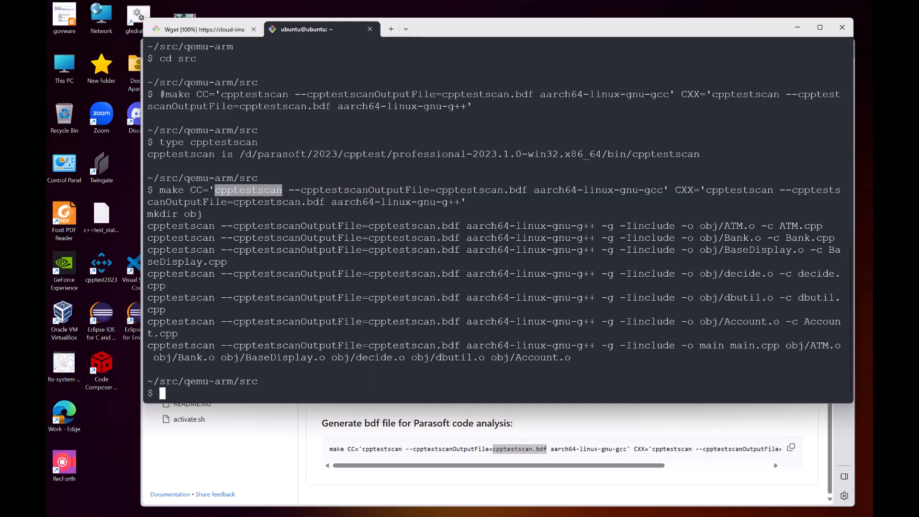
pyautogui.write('git status .')
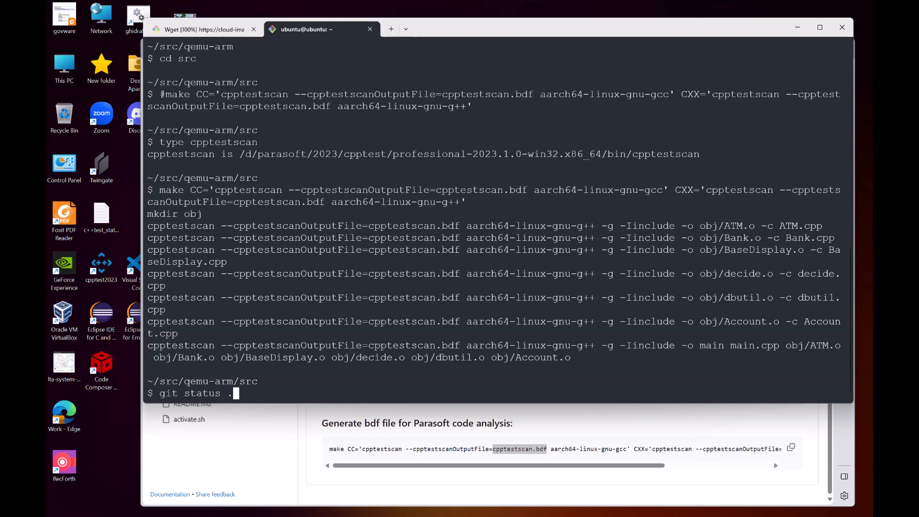
pyautogui.press('Return')
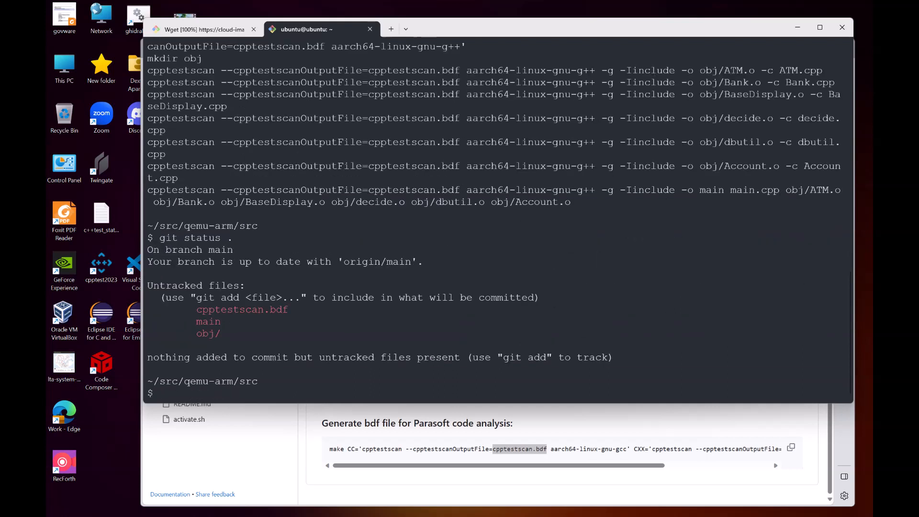
pyautogui.moveTo(196, 321); pyautogui.dragTo(288, 309)
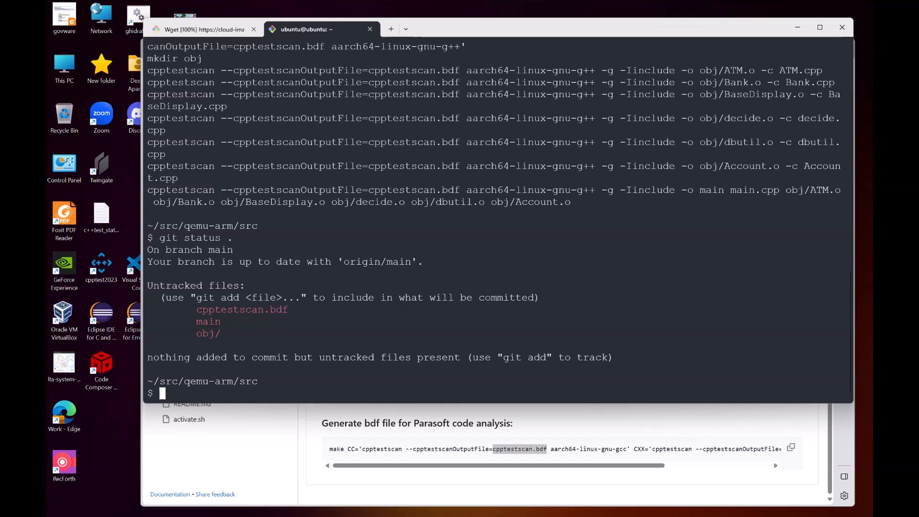
# Step: Open cpptestscan.bdf in vi, scroll through its compiler entries, and quit
pyautogui.write('vi cpptestscan.bdf')
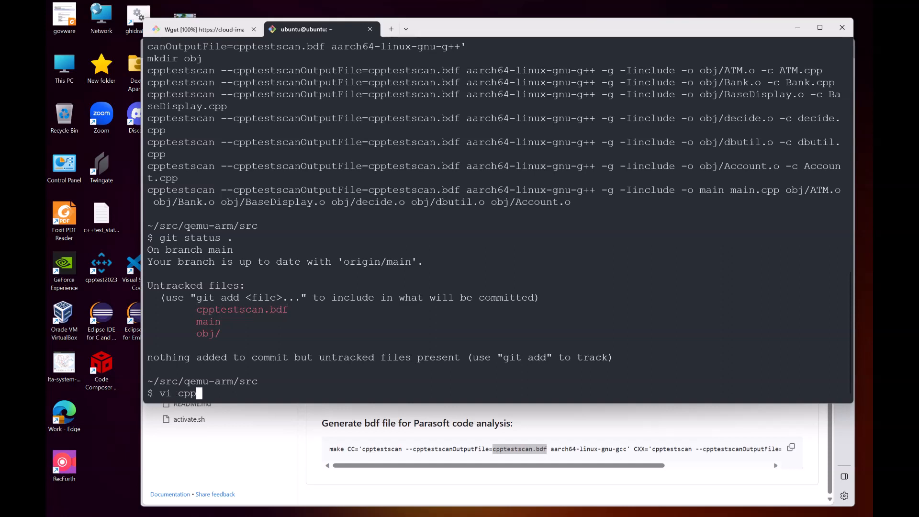
pyautogui.press('Return')
pyautogui.press('Down')
pyautogui.press('Down')
pyautogui.press('Down')
pyautogui.press('Down')
pyautogui.press('Down')
pyautogui.press('Down')
pyautogui.press('Down')
pyautogui.press('Down')
pyautogui.press('Down')
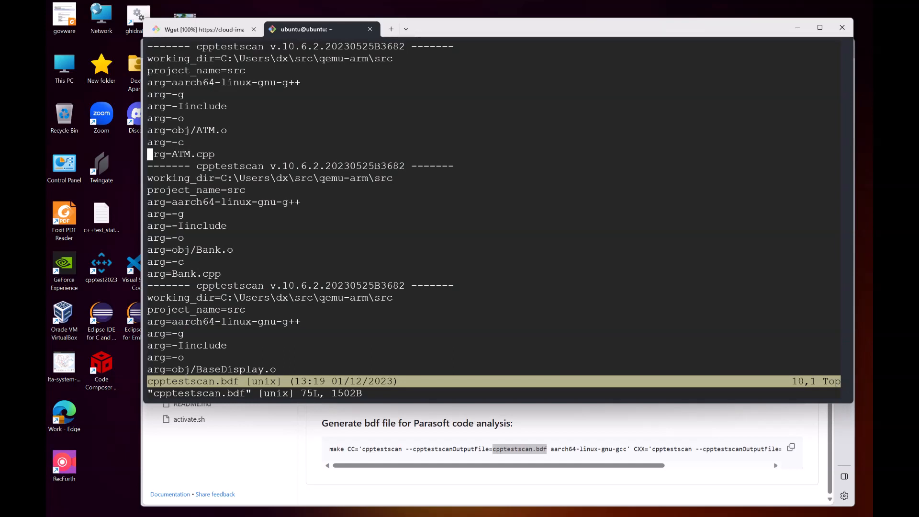
pyautogui.press('Down')
pyautogui.press('Down')
pyautogui.press('Down')
pyautogui.press('Down')
pyautogui.press('Down')
pyautogui.press('Down')
pyautogui.press('Down')
pyautogui.press('Down')
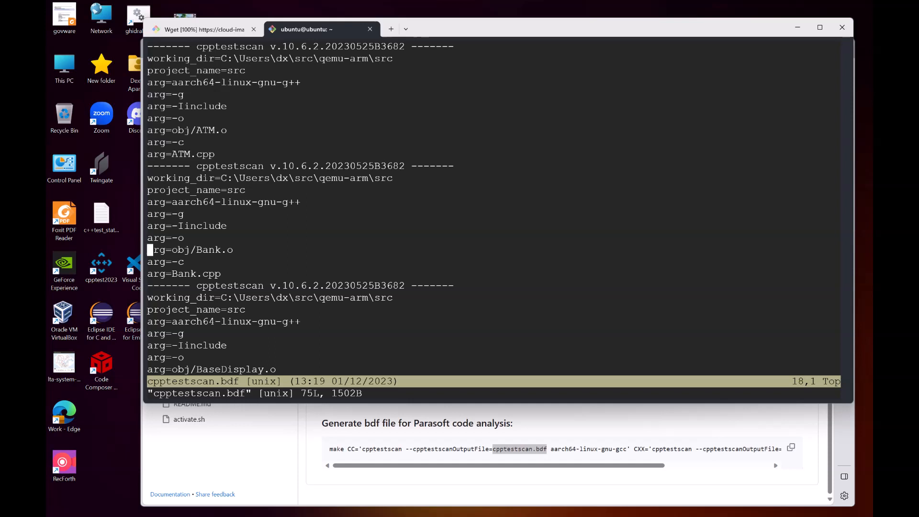
pyautogui.press('Down')
pyautogui.press('Down')
pyautogui.press('Down')
pyautogui.press('Down')
pyautogui.press('Down')
pyautogui.press('Down')
pyautogui.press('Down')
pyautogui.press('Down')
pyautogui.press('Down')
pyautogui.press('Down')
pyautogui.press('Down')
pyautogui.press('Down')
pyautogui.press('Down')
pyautogui.press('Down')
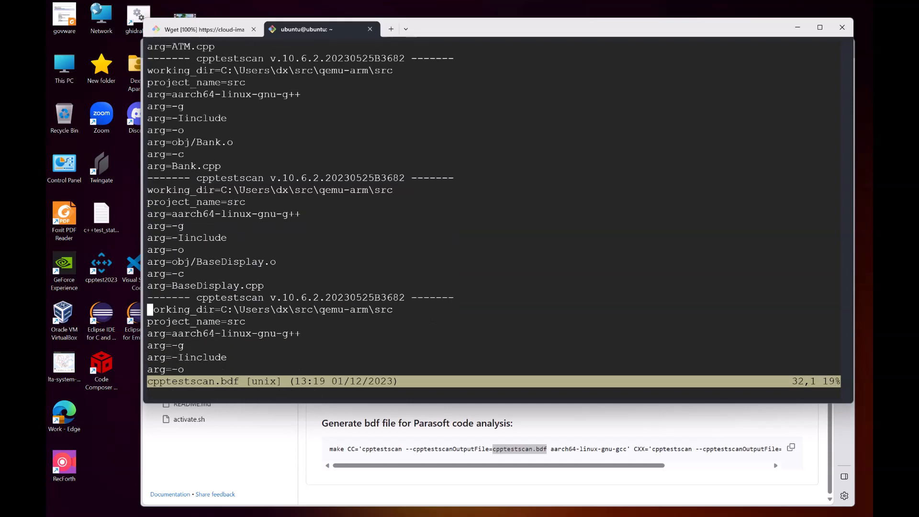
pyautogui.write(':q')
pyautogui.press('Return')
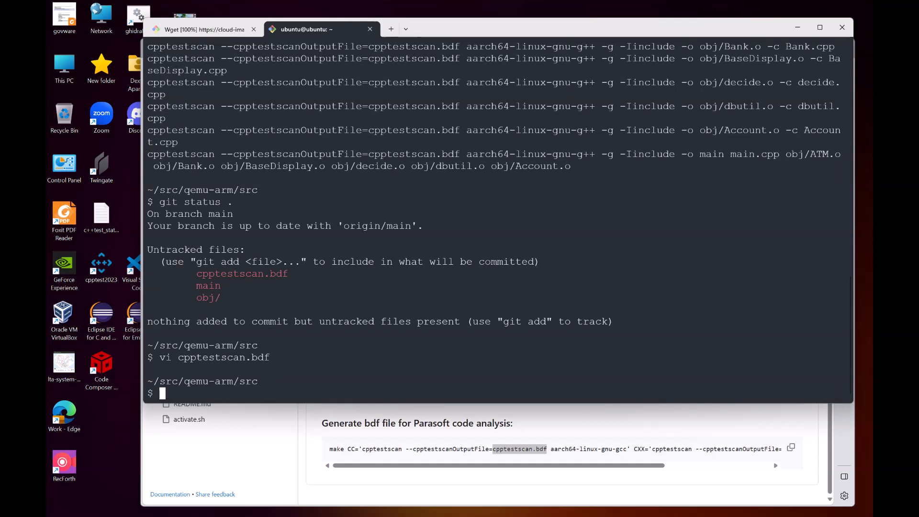
# Step: Start Parasoft C/C++test from the taskbar
pyautogui.moveTo(487, 29); pyautogui.dragTo(496, 28)
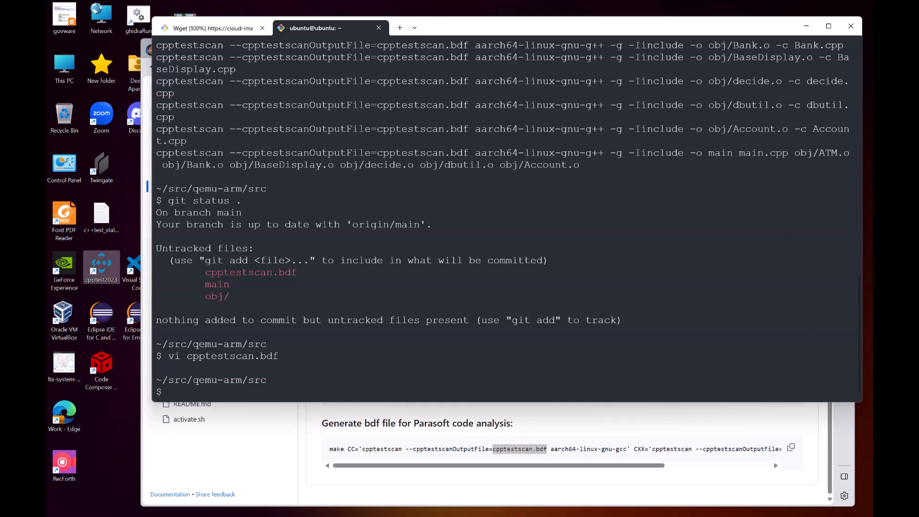
pyautogui.moveTo(619, 512)
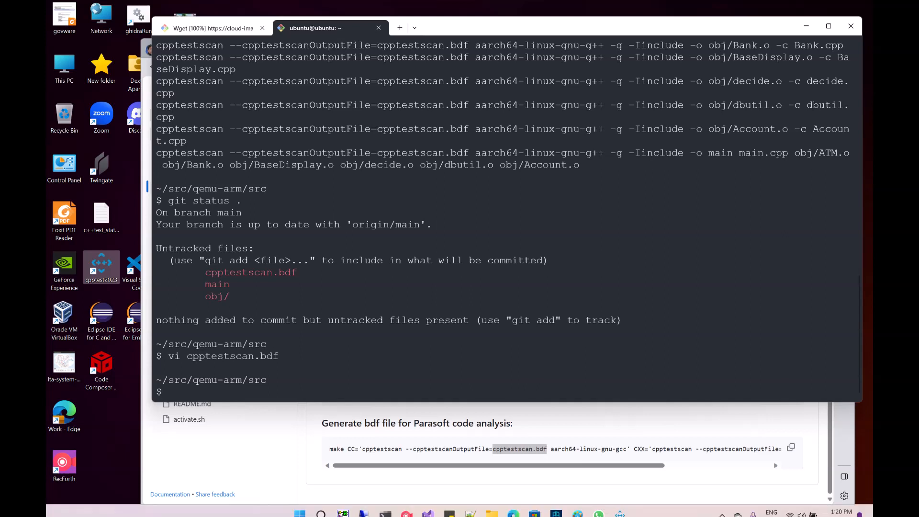
pyautogui.click(620, 505)
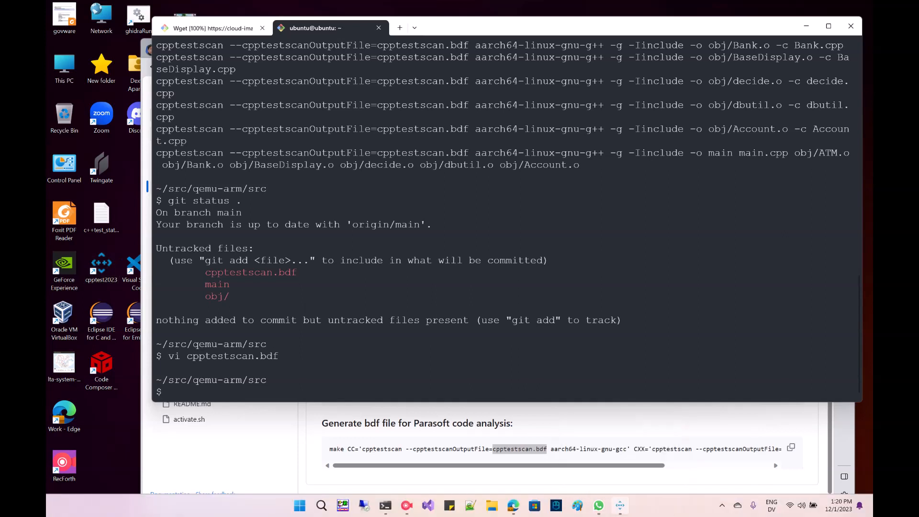
pyautogui.press('End')
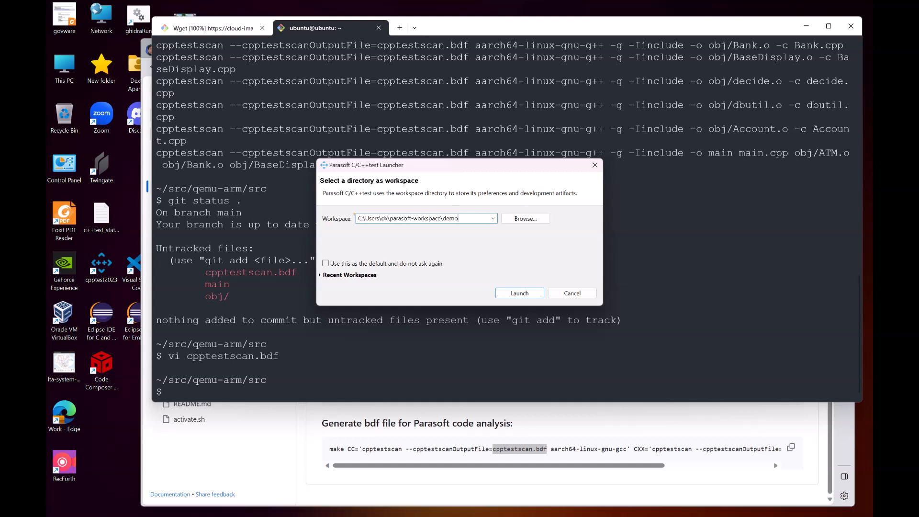
# Step: Change the workspace folder name to qemu-arm and launch C/C++test with that workspace
pyautogui.press('BackSpace')
pyautogui.press('BackSpace')
pyautogui.press('BackSpace')
pyautogui.press('BackSpace')
pyautogui.write('qemu-arm')
pyautogui.moveTo(470, 219); pyautogui.dragTo(357, 219)
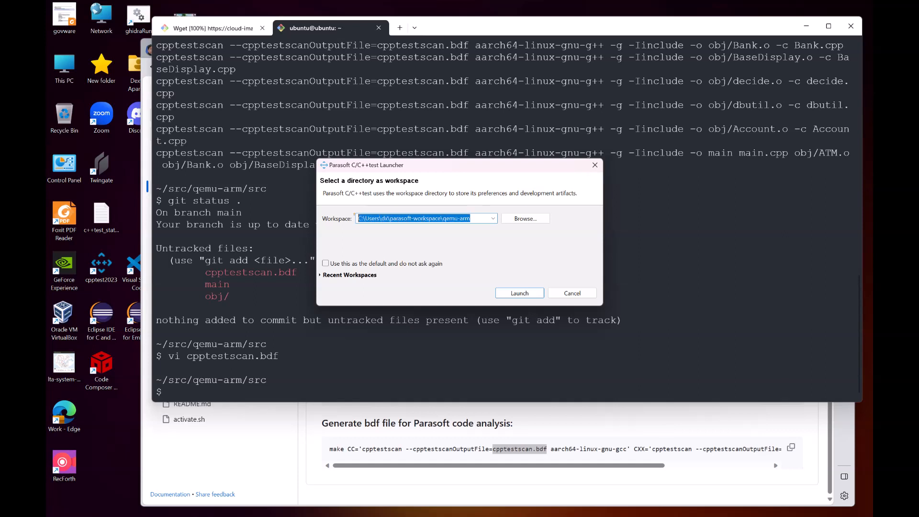
pyautogui.click(474, 219)
pyautogui.click(519, 293)
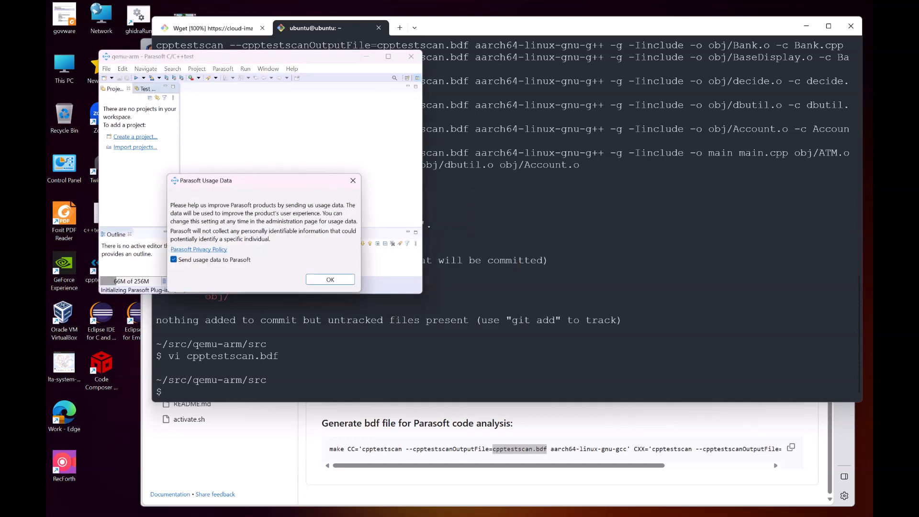
# Step: Open the new Custom compiler wizard and choose to import an existing custom compiler
pyautogui.click(330, 280)
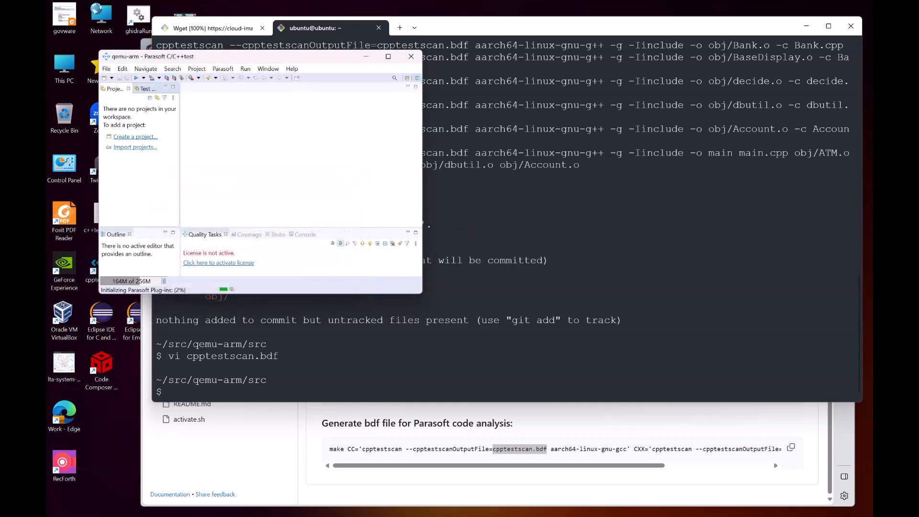
pyautogui.click(388, 57)
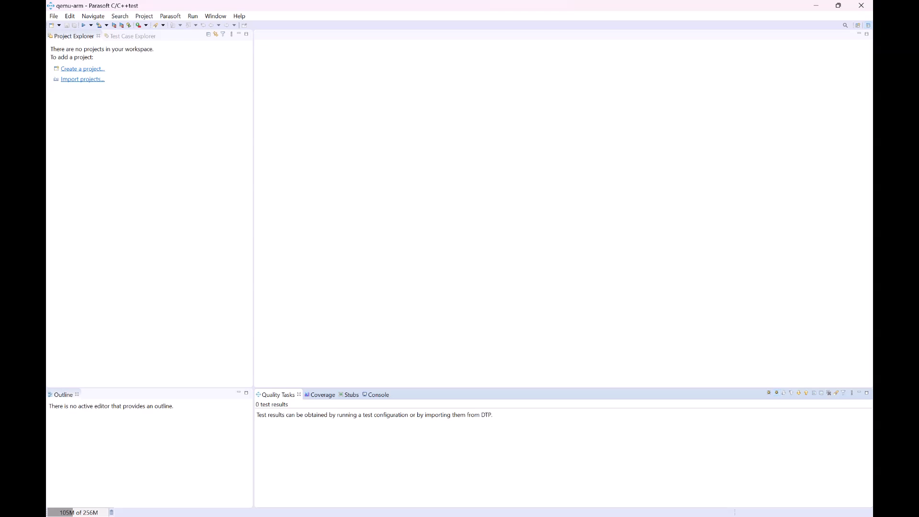
pyautogui.click(53, 16)
pyautogui.moveTo(70, 27)
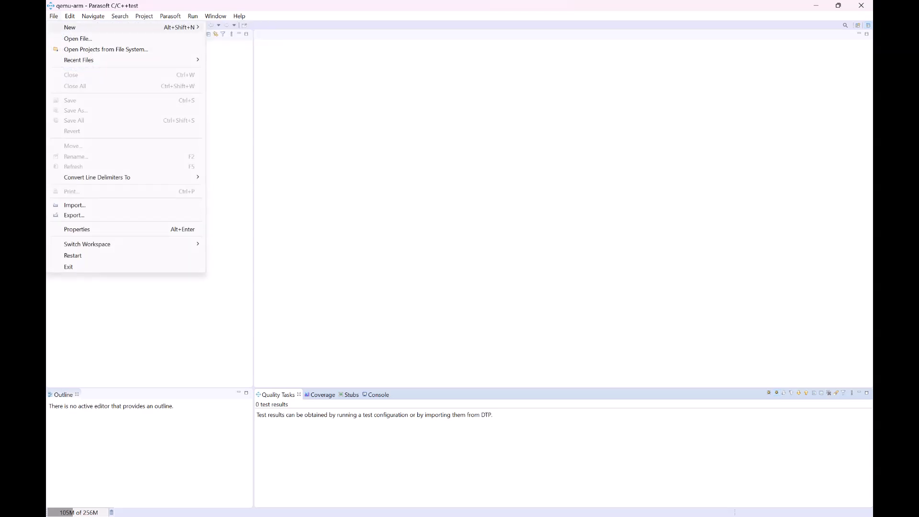
pyautogui.click(225, 39)
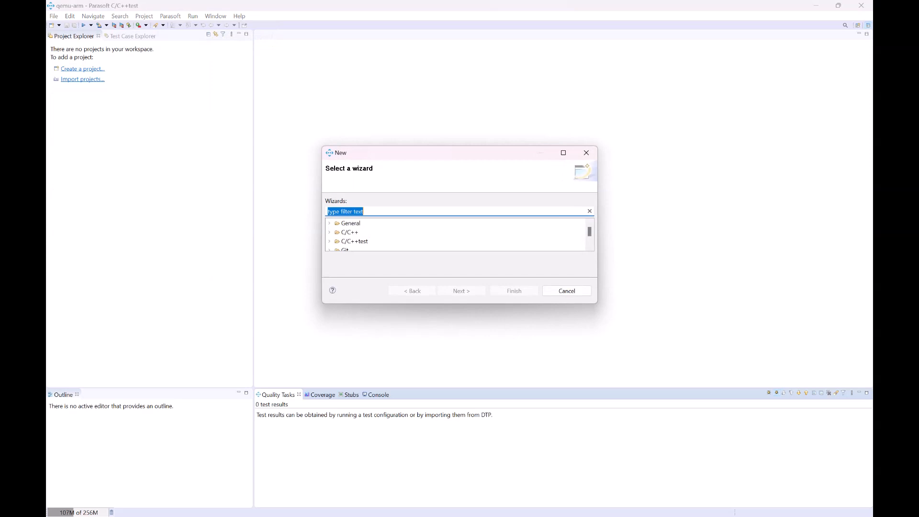
pyautogui.doubleClick(355, 241)
pyautogui.click(370, 241)
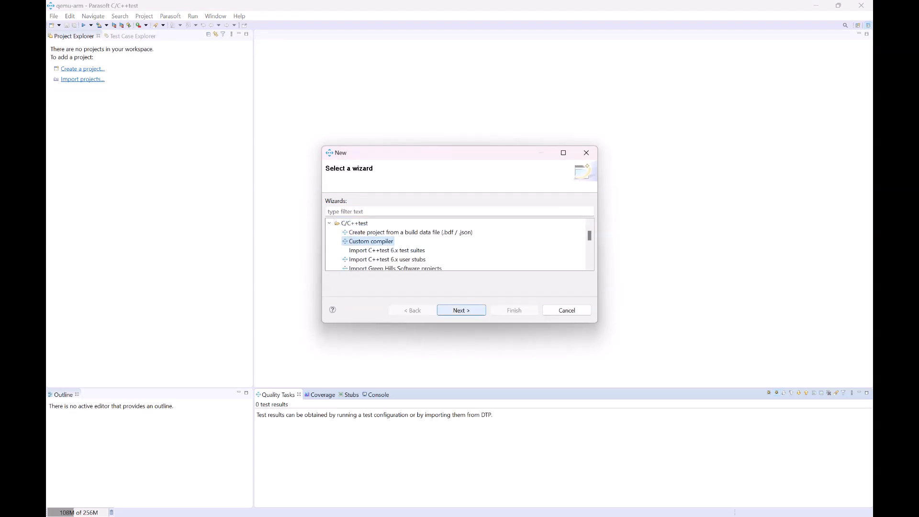
pyautogui.click(461, 310)
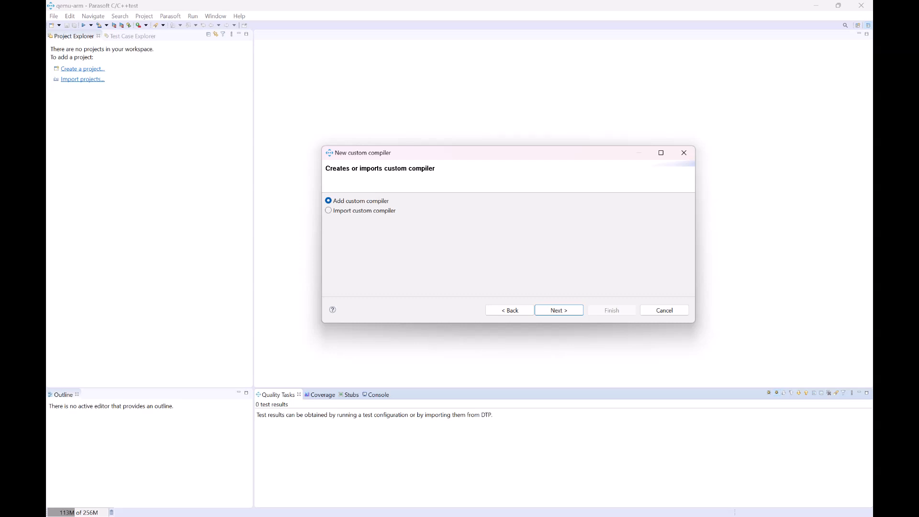
pyautogui.click(328, 211)
pyautogui.click(577, 310)
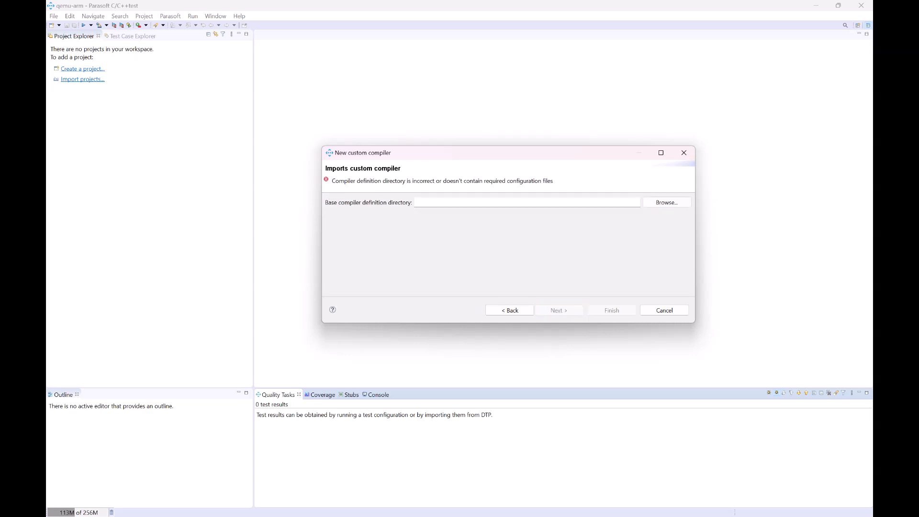
# Step: Import the compiler definition folder gcc_12-aarch64_custom0 from qemu-arm\parasoft\custom-compiler
pyautogui.click(666, 202)
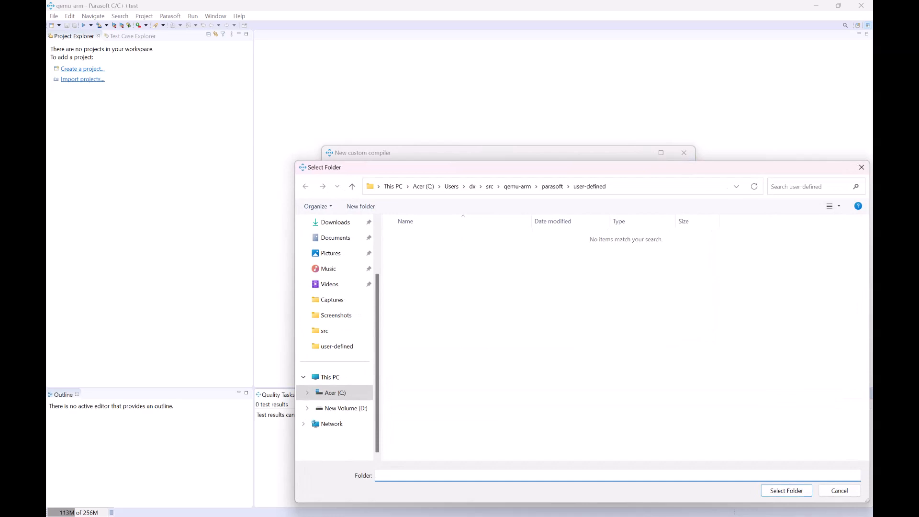
pyautogui.click(552, 186)
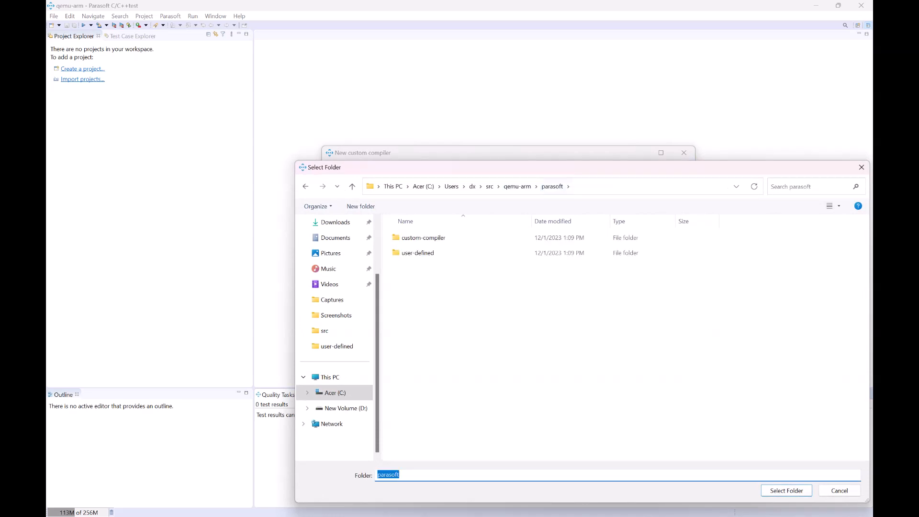
pyautogui.moveTo(479, 167); pyautogui.dragTo(355, 142)
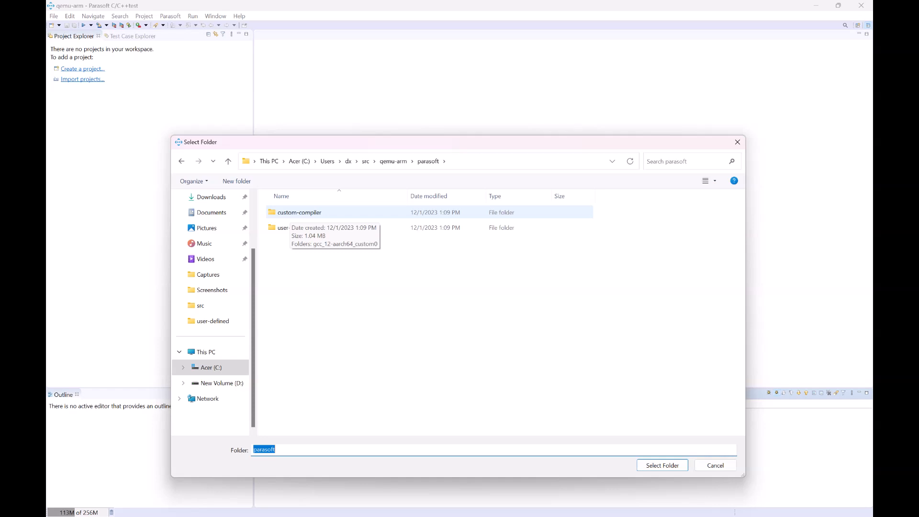
pyautogui.doubleClick(290, 213)
pyautogui.click(290, 213)
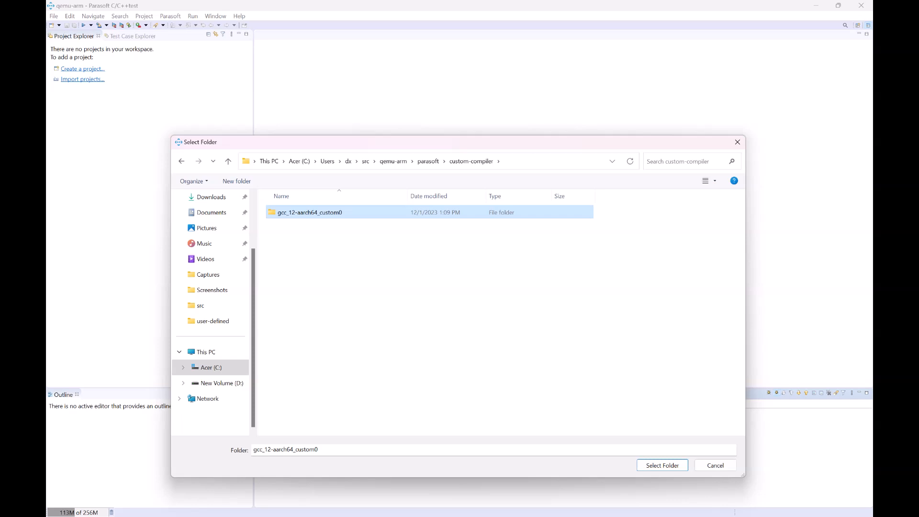
pyautogui.click(644, 465)
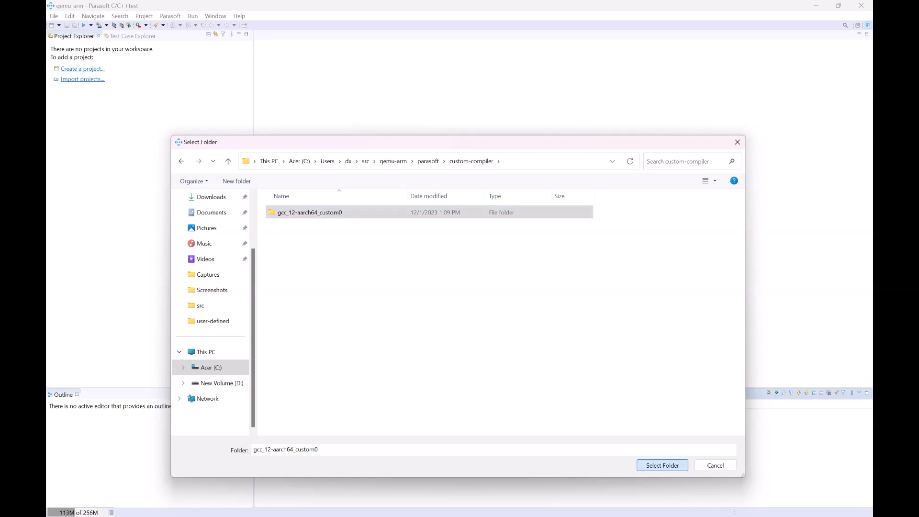
pyautogui.press('Return')
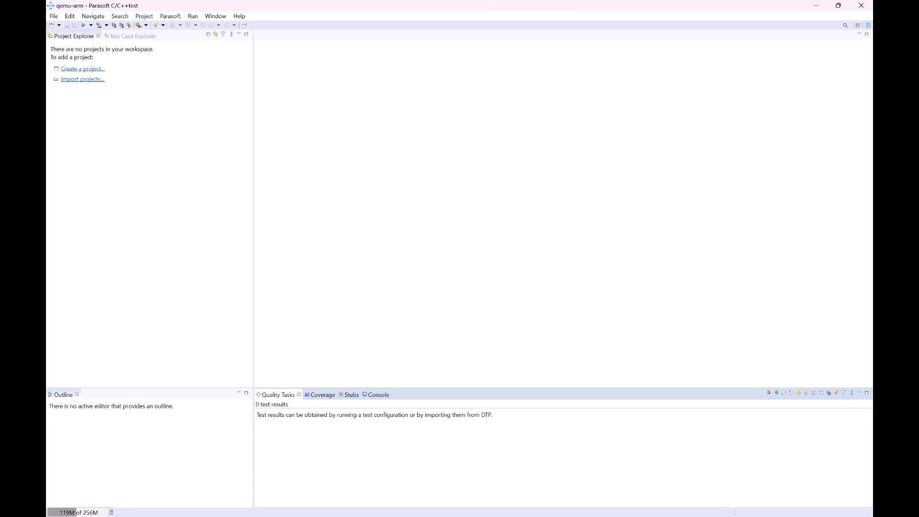
# Step: Start creating a project from the build data file cpptestscan.bdf in the qemu-arm src folder
pyautogui.click(82, 69)
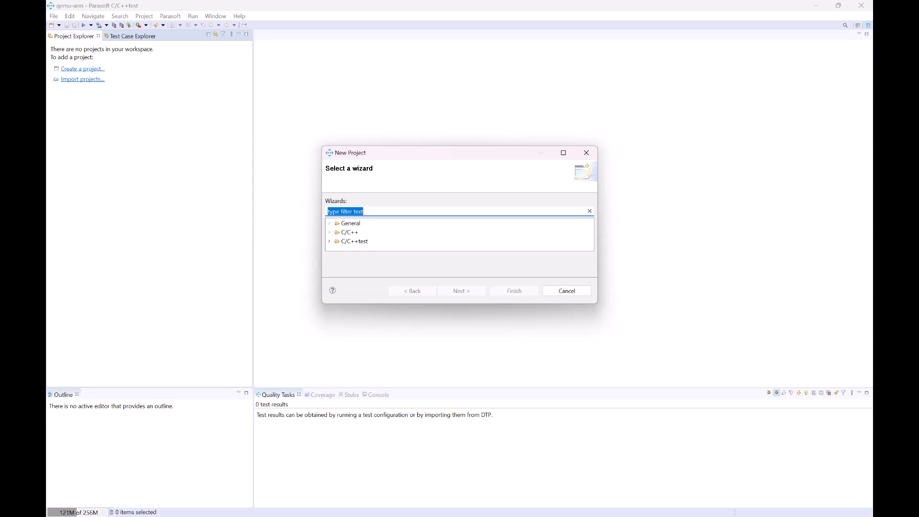
pyautogui.click(330, 241)
pyautogui.click(410, 232)
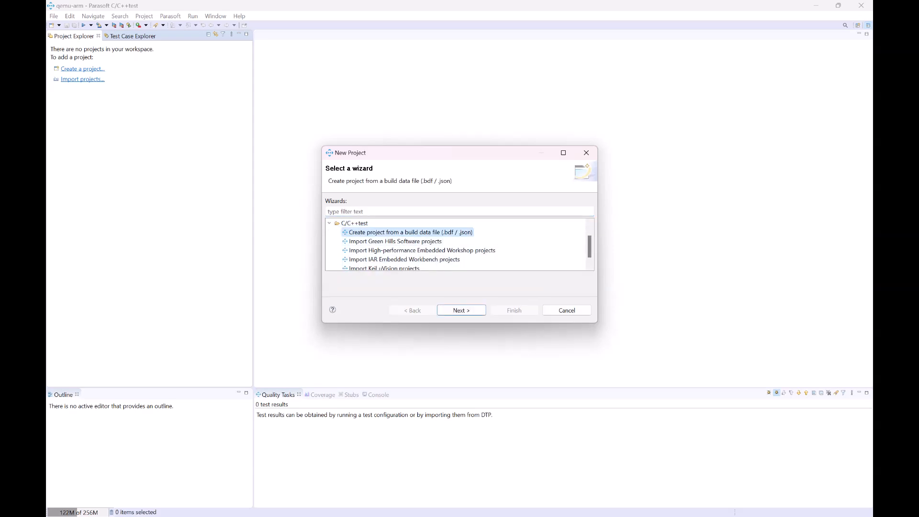
pyautogui.click(461, 310)
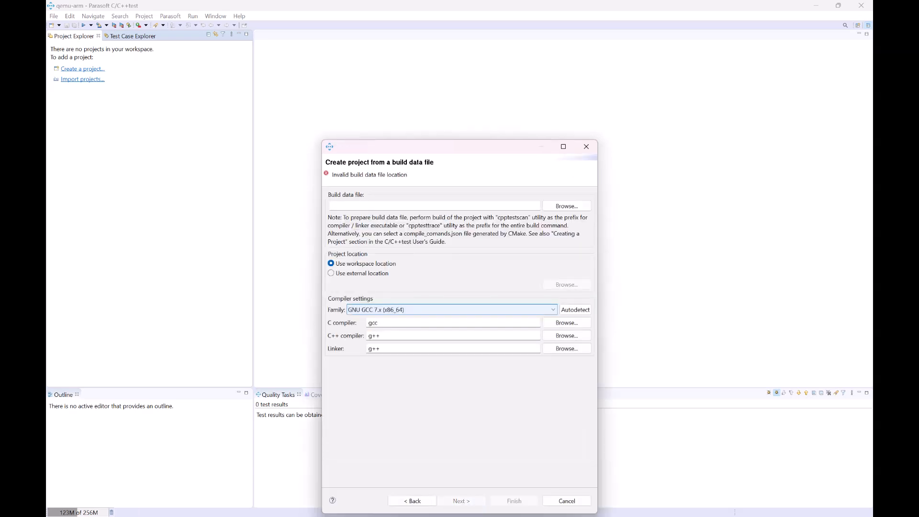
pyautogui.click(567, 206)
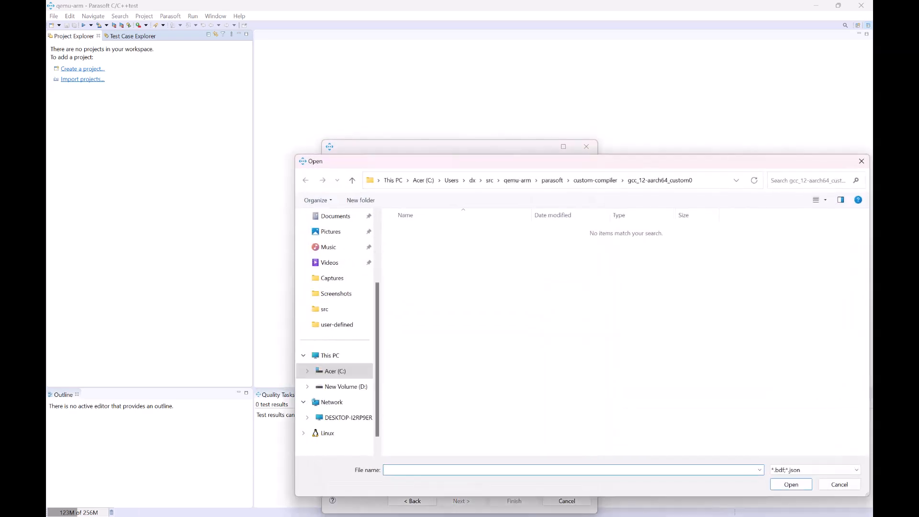
pyautogui.click(517, 180)
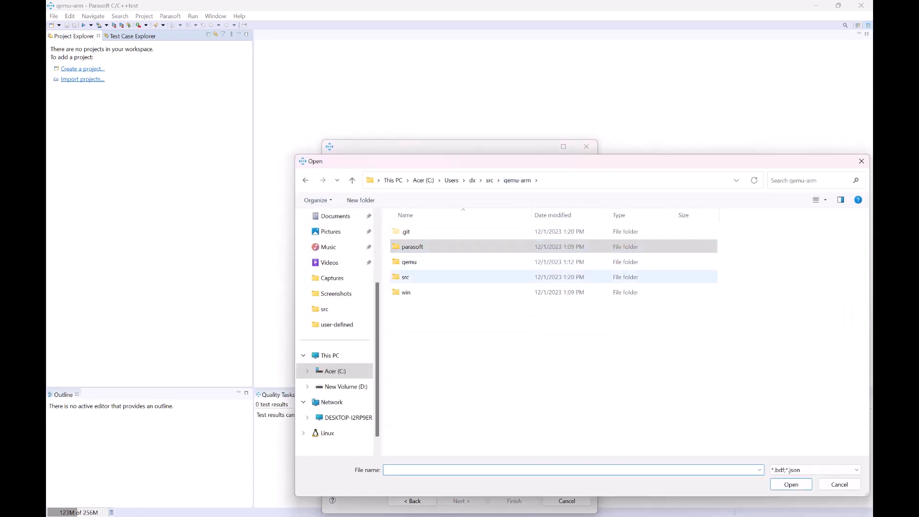
pyautogui.doubleClick(405, 276)
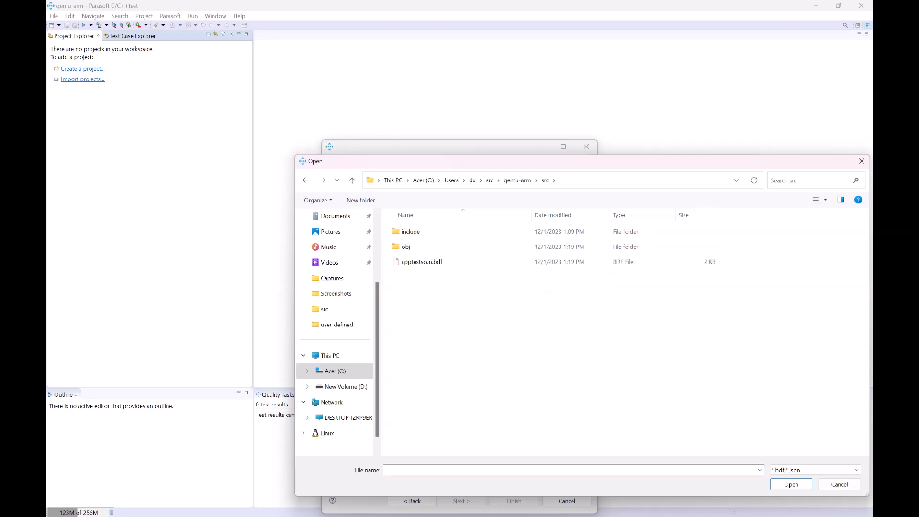
pyautogui.click(421, 262)
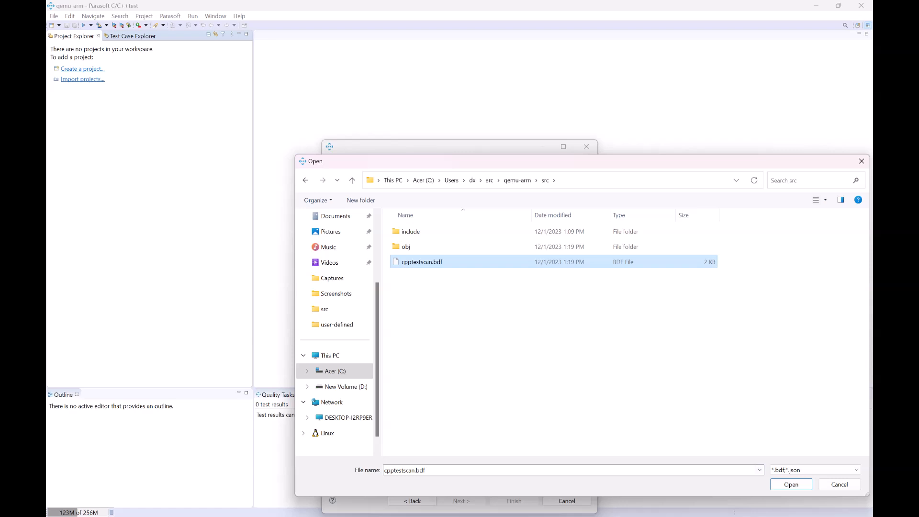
pyautogui.click(785, 484)
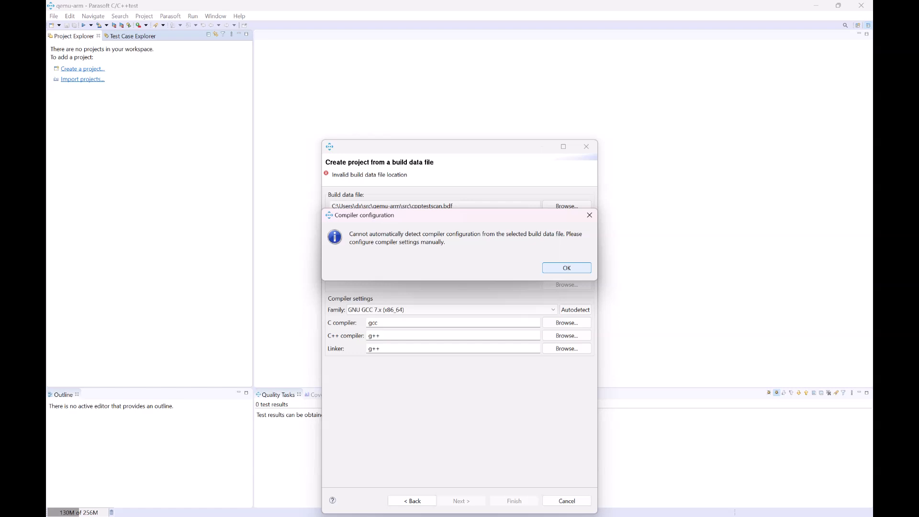
pyautogui.press('Return')
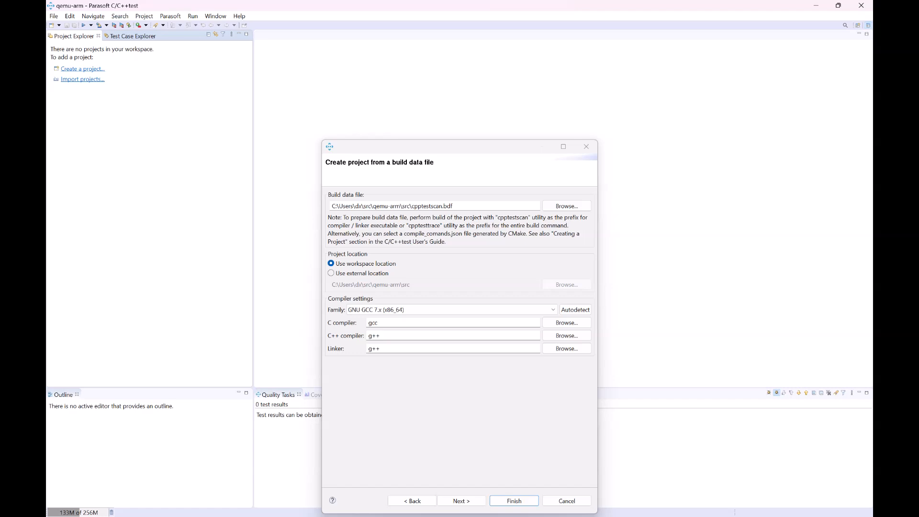
# Step: Set the compiler family to my-qemu-arm, accept its default compiler executables, and finish creating the project
pyautogui.click(449, 309)
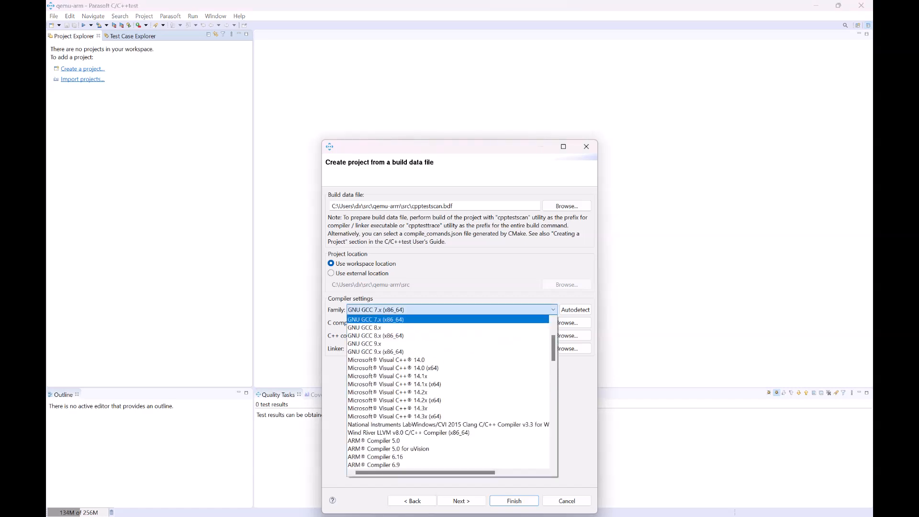
pyautogui.scroll(3, 448, 390)
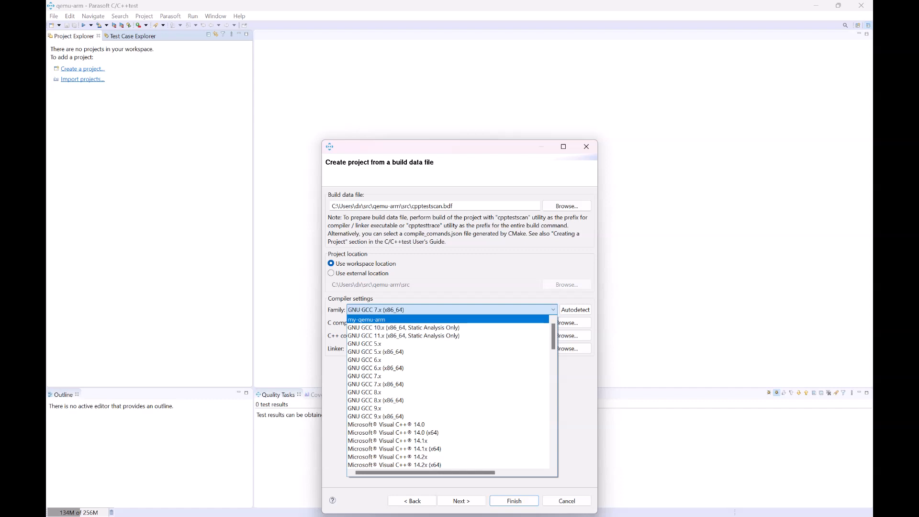
pyautogui.press('Return')
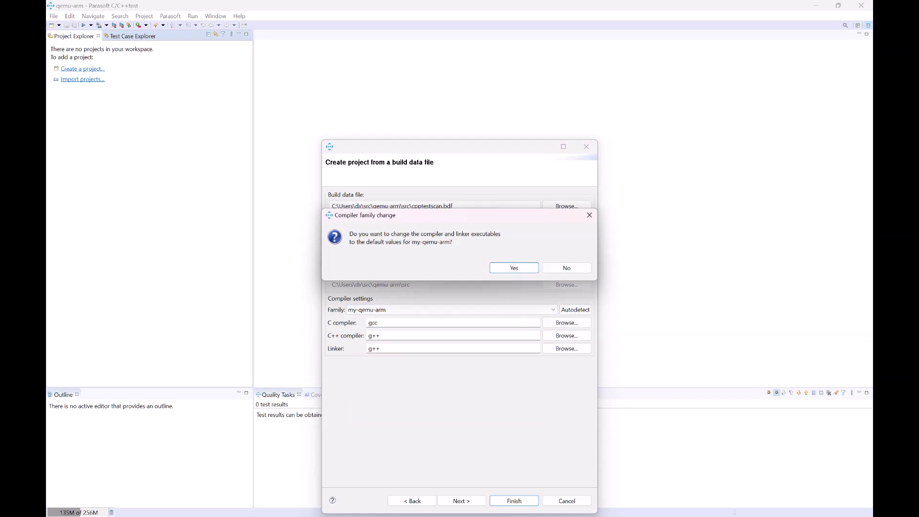
pyautogui.press('Return')
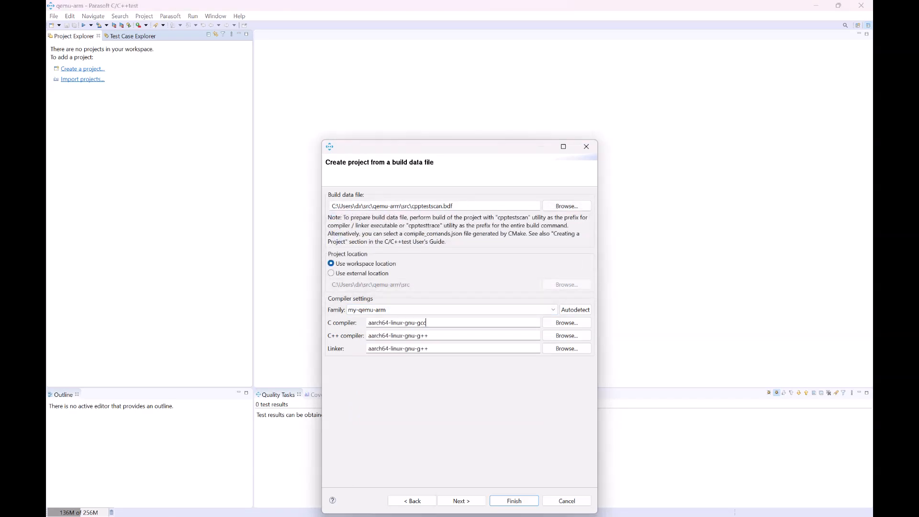
pyautogui.click(428, 348)
pyautogui.click(514, 501)
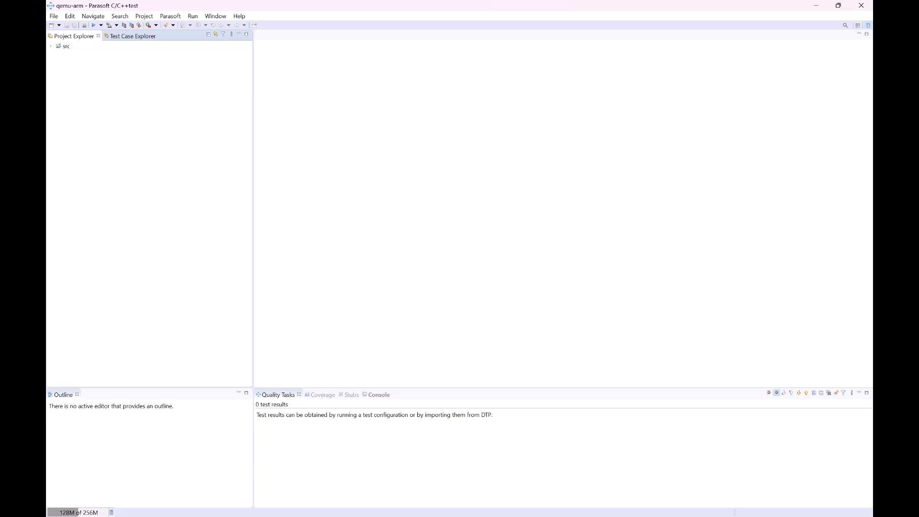
# Step: Expand the src project and open main.cpp in the editor
pyautogui.click(50, 47)
pyautogui.click(59, 55)
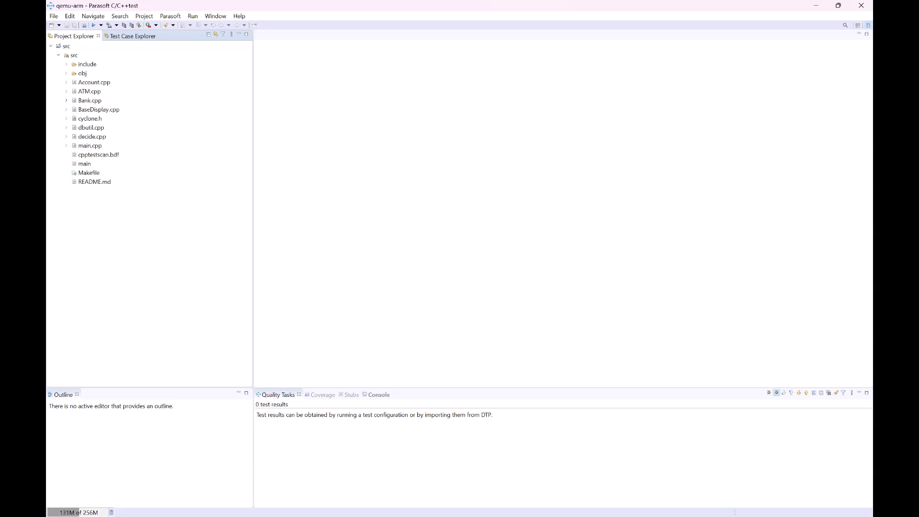
pyautogui.doubleClick(90, 145)
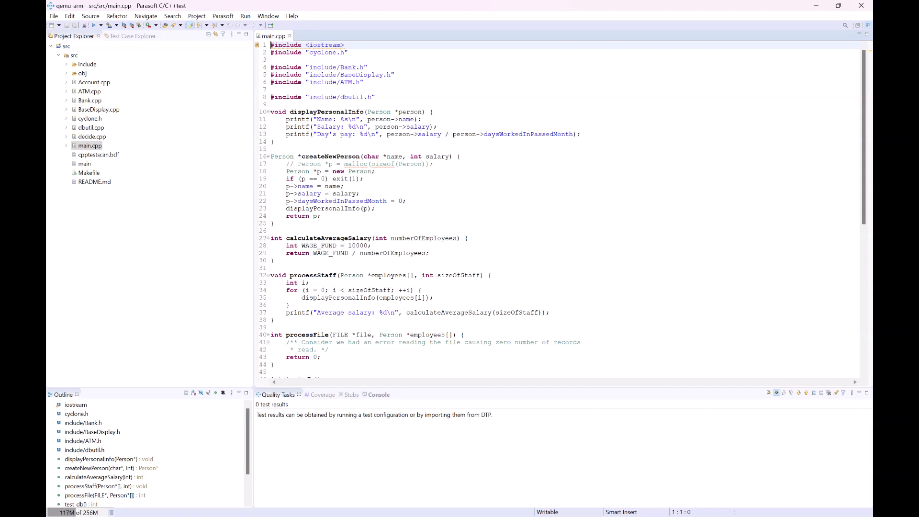
# Step: Run the built-in Effective C++ static analysis test configuration on the src project
pyautogui.click(74, 56)
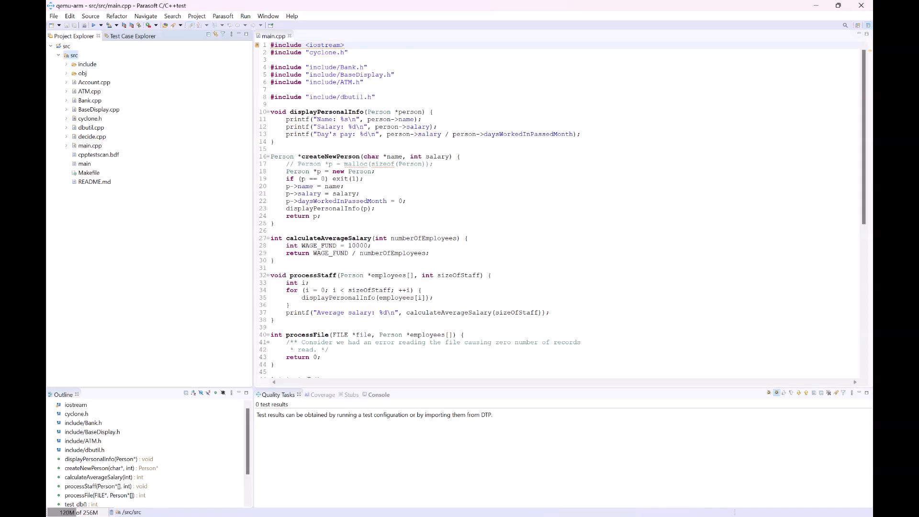
pyautogui.rightClick(74, 55)
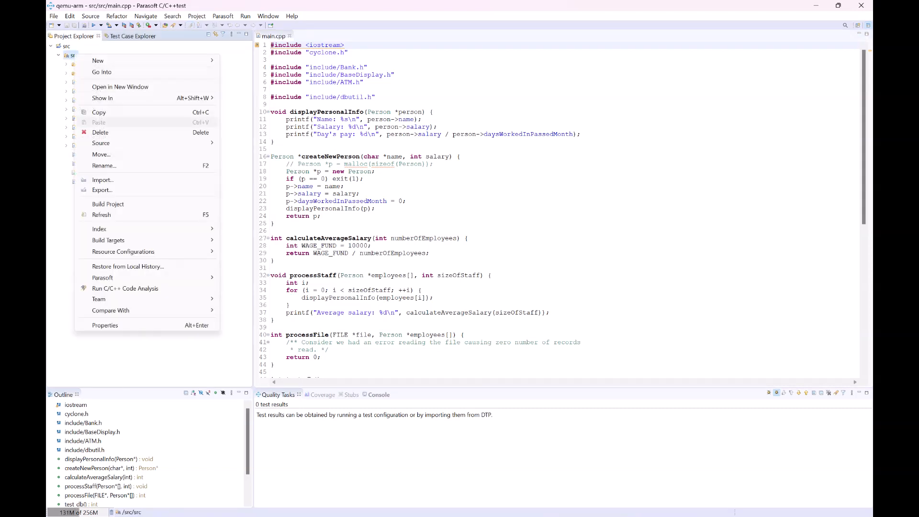
pyautogui.moveTo(143, 277)
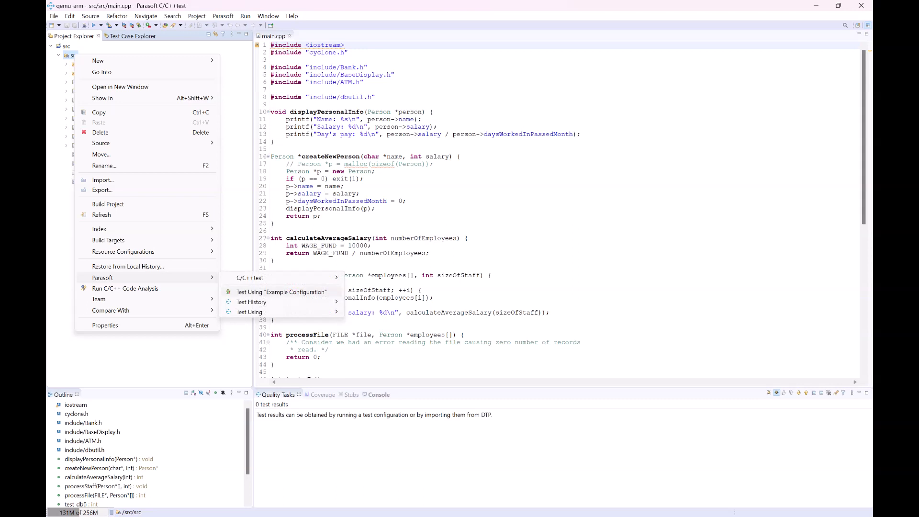
pyautogui.moveTo(277, 311)
pyautogui.moveTo(365, 321)
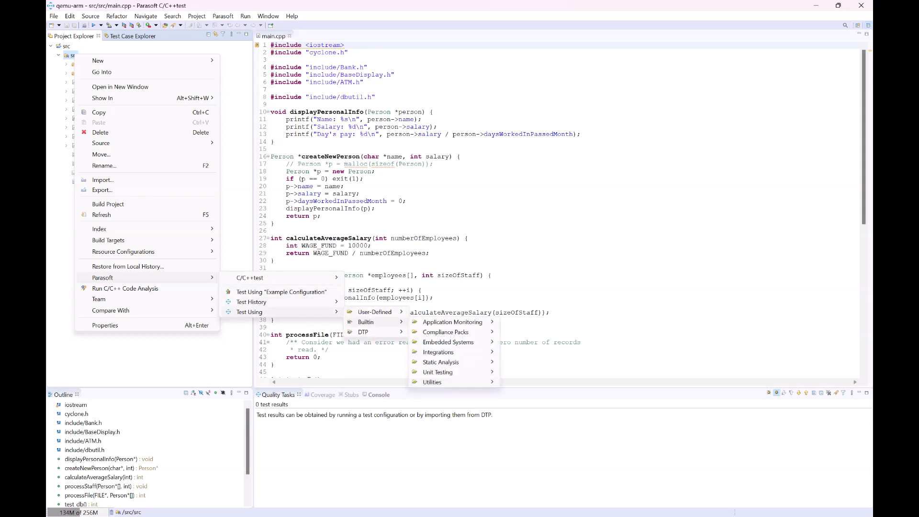
pyautogui.moveTo(441, 361)
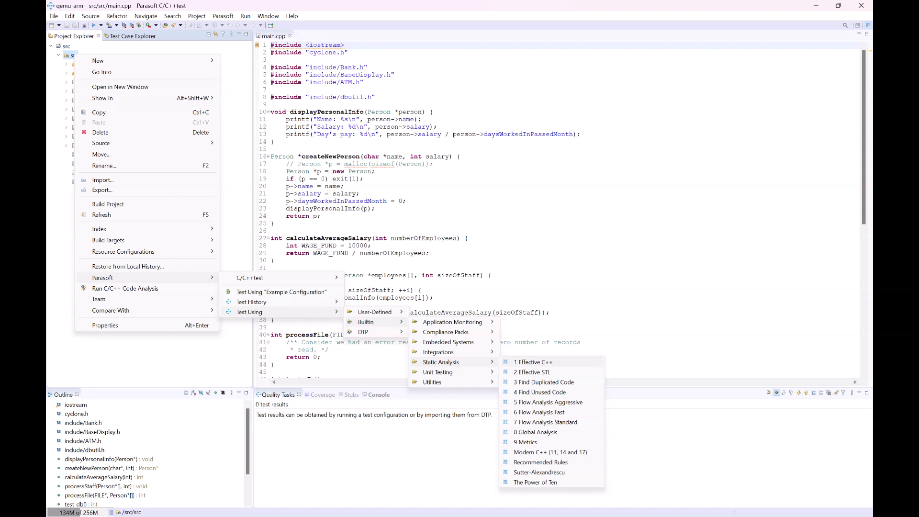
pyautogui.click(532, 362)
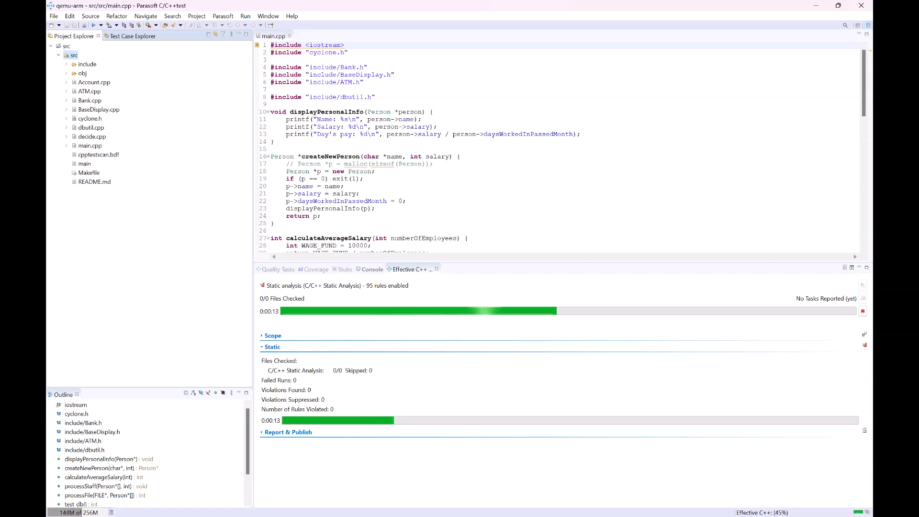
# Step: Open the Bank.cpp static analysis violations in the editor, then remove all reported tasks from the results view
pyautogui.moveTo(253, 208); pyautogui.dragTo(217, 208)
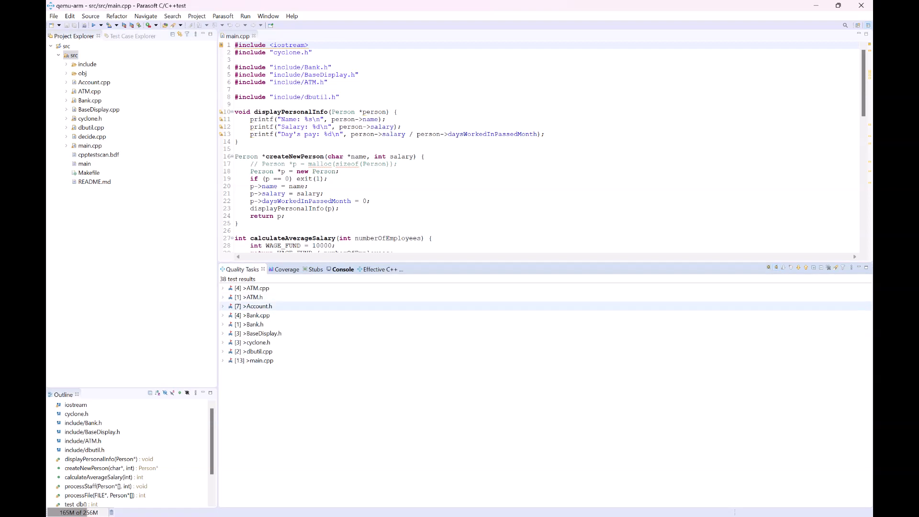
pyautogui.click(223, 315)
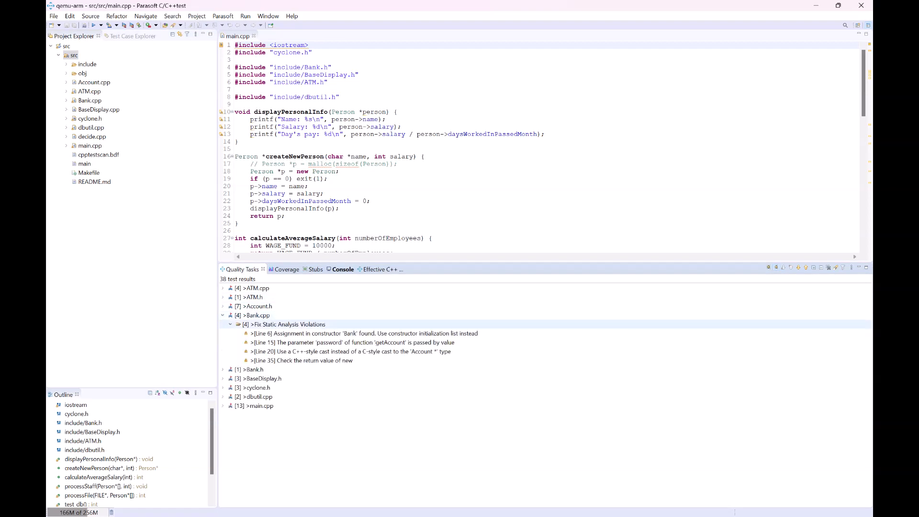
pyautogui.doubleClick(364, 333)
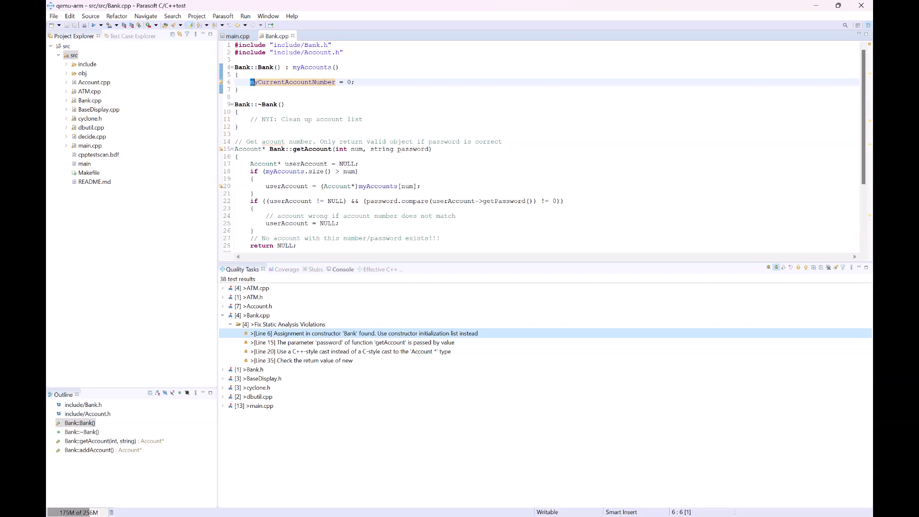
pyautogui.doubleClick(363, 342)
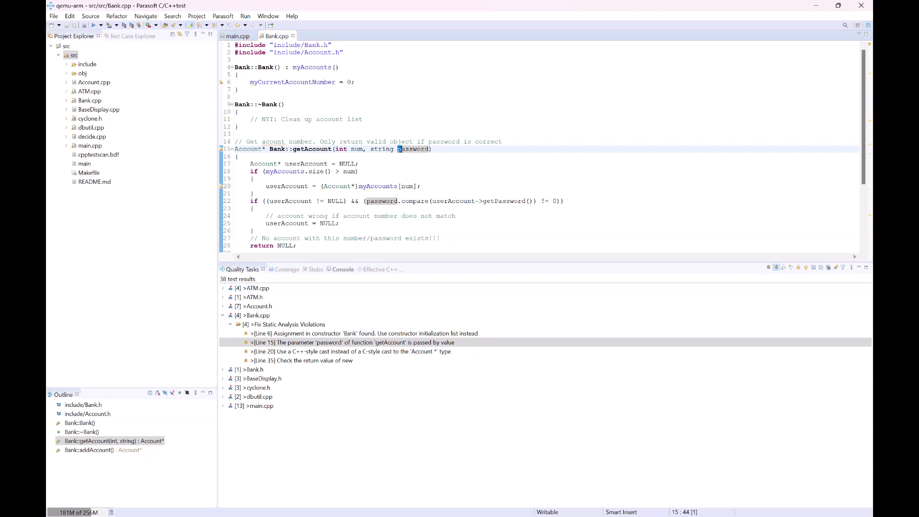
pyautogui.click(827, 267)
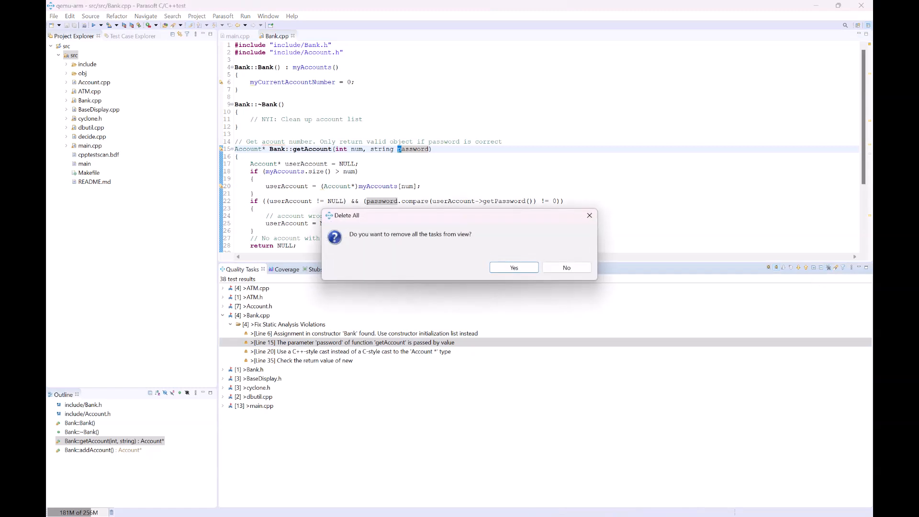
pyautogui.press('Return')
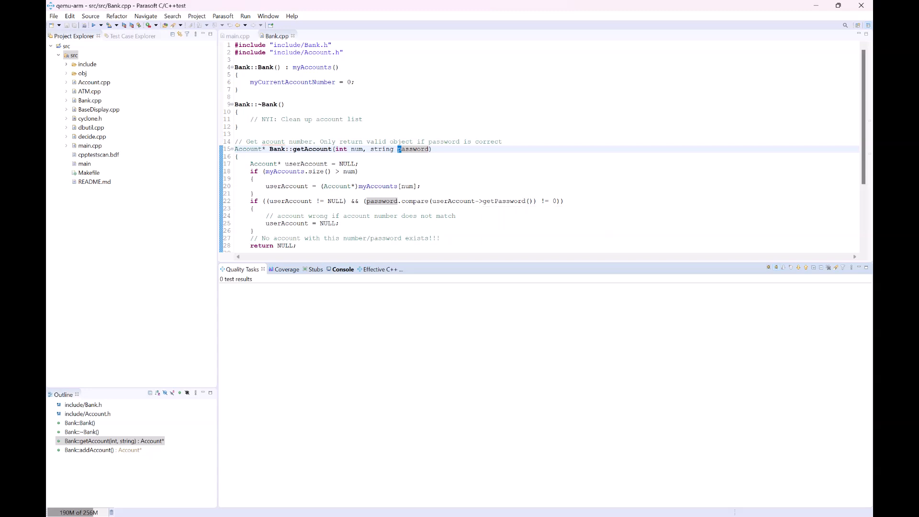
# Step: Run the built-in Unit Testing configuration 7 Generate Unit Tests on the src project
pyautogui.click(74, 56)
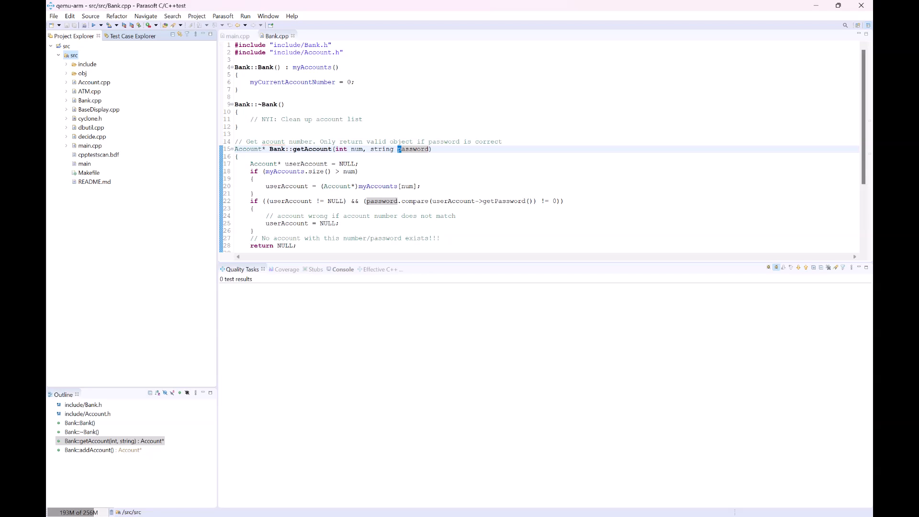
pyautogui.rightClick(74, 57)
pyautogui.moveTo(144, 281)
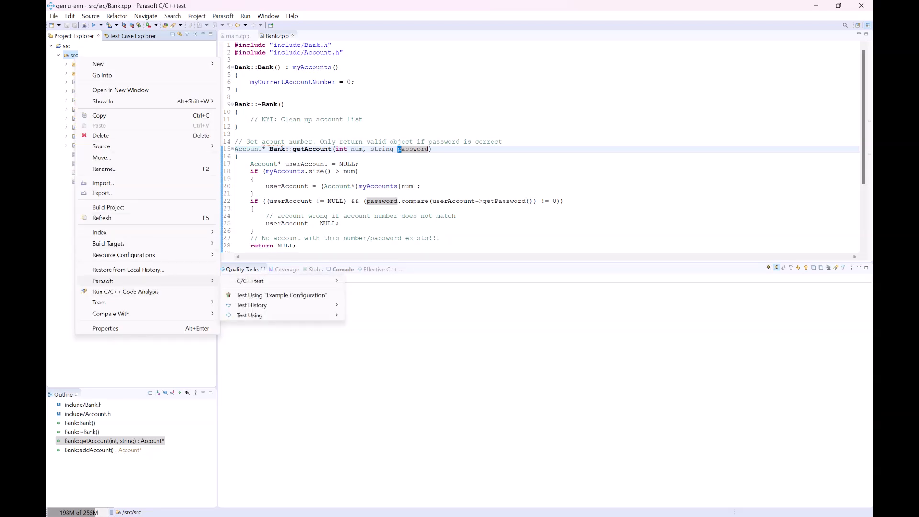
pyautogui.moveTo(268, 315)
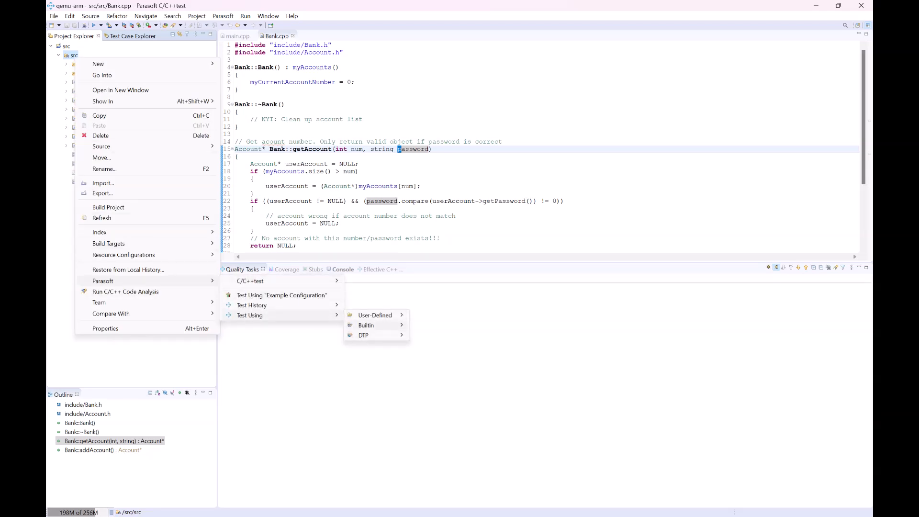
pyautogui.moveTo(366, 325)
pyautogui.moveTo(437, 375)
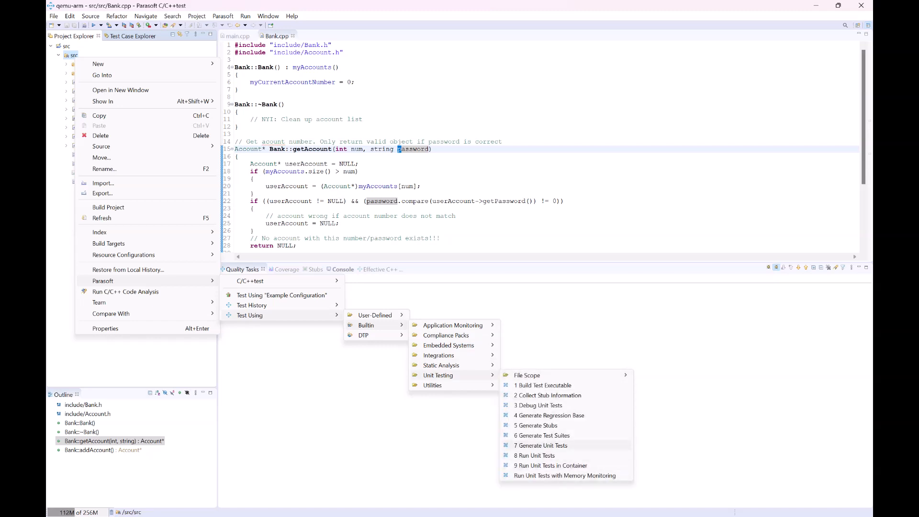
pyautogui.click(540, 445)
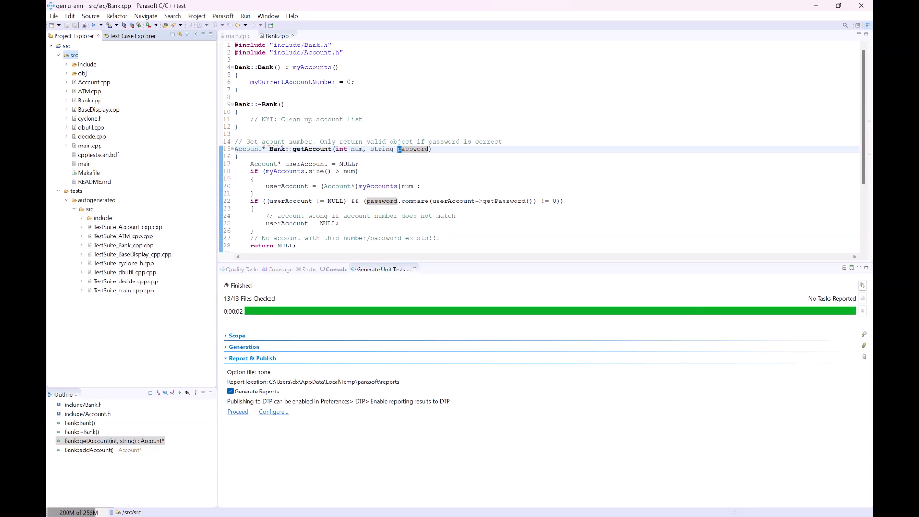
# Step: Open main.cpp and examine the addnum function's code
pyautogui.doubleClick(90, 145)
pyautogui.scroll(-16, 539, 148)
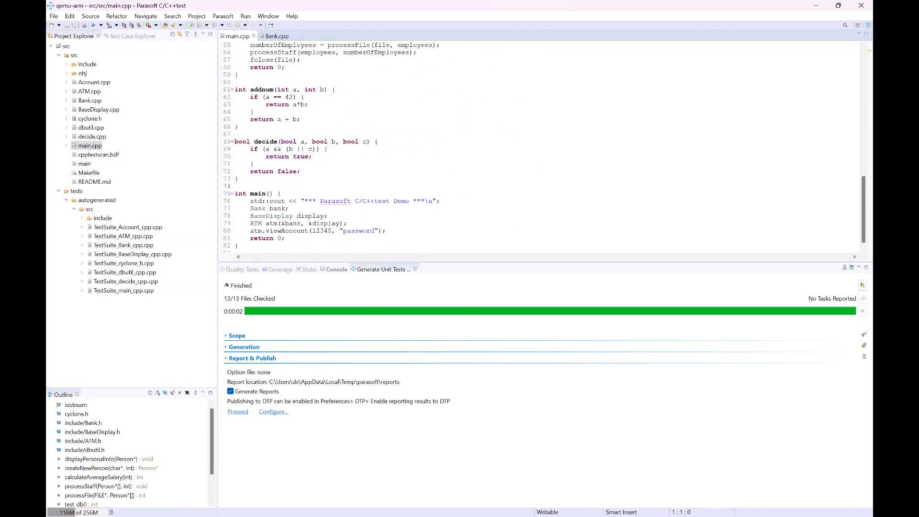
pyautogui.moveTo(235, 89); pyautogui.dragTo(238, 127)
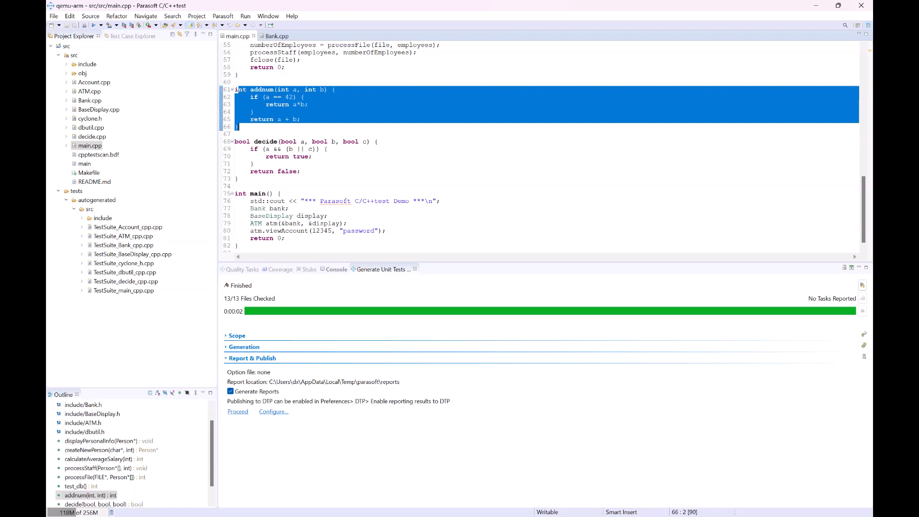
pyautogui.click(239, 127)
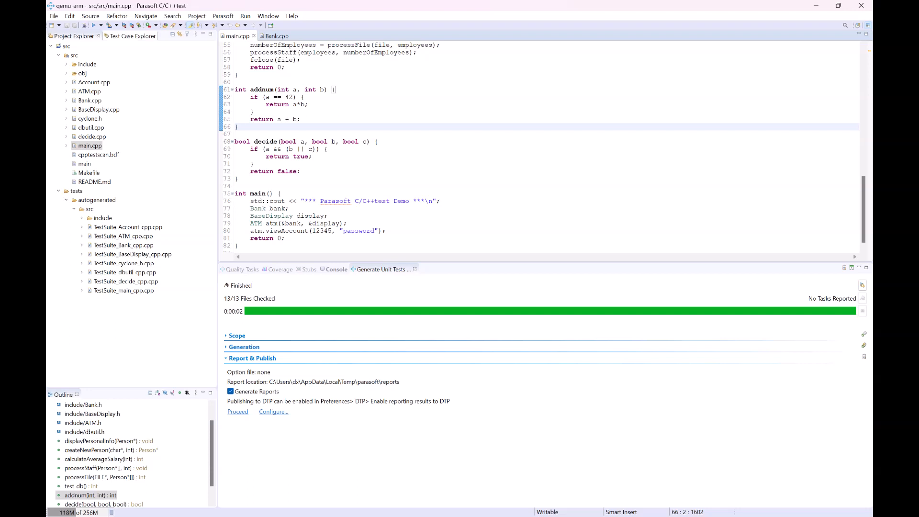
# Step: Open the generated test_addnum_1 test case for main.cpp and examine its argument initializations
pyautogui.click(132, 36)
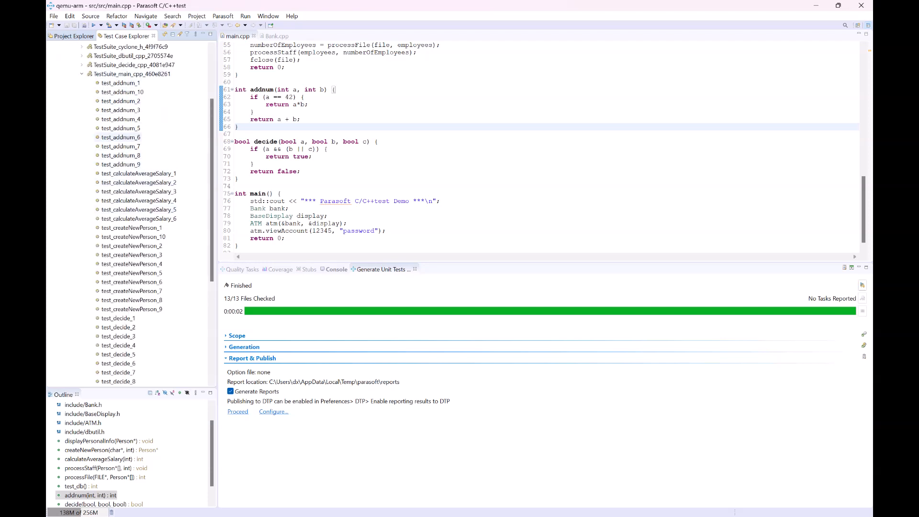
pyautogui.doubleClick(121, 83)
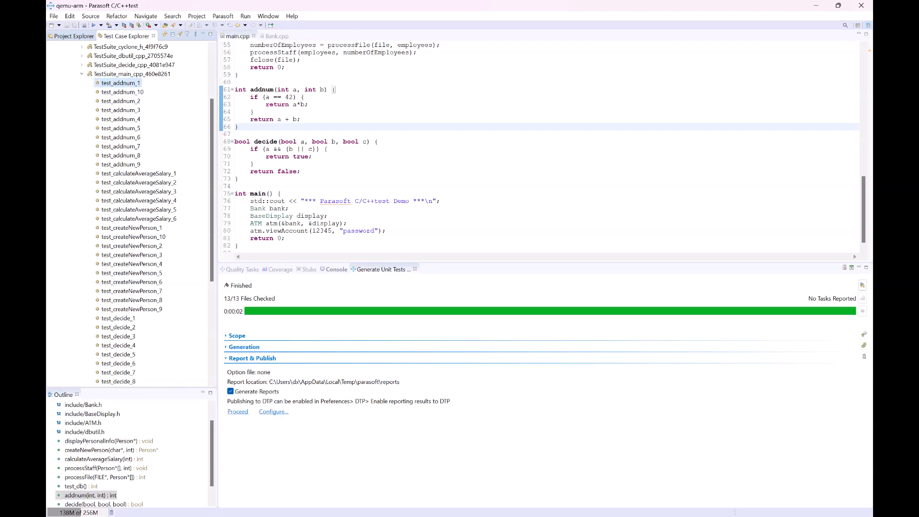
pyautogui.click(301, 142)
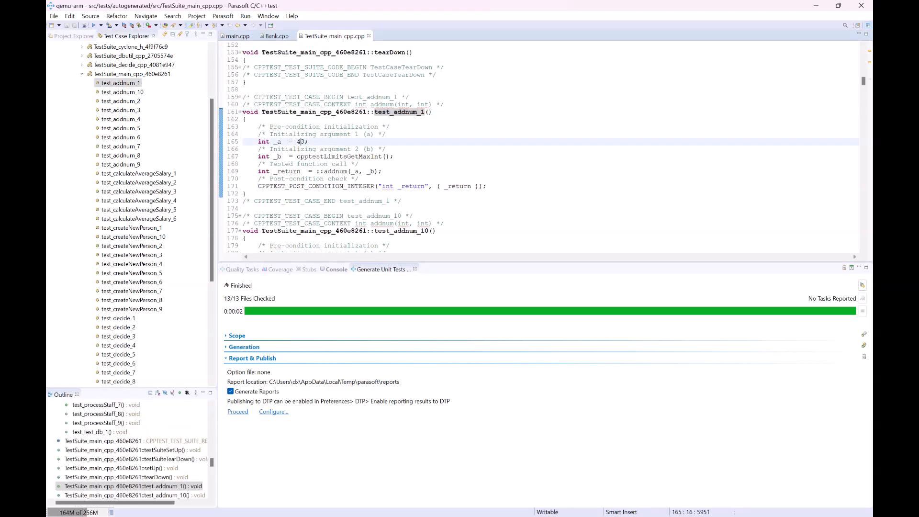
pyautogui.click(312, 156)
pyautogui.click(336, 171)
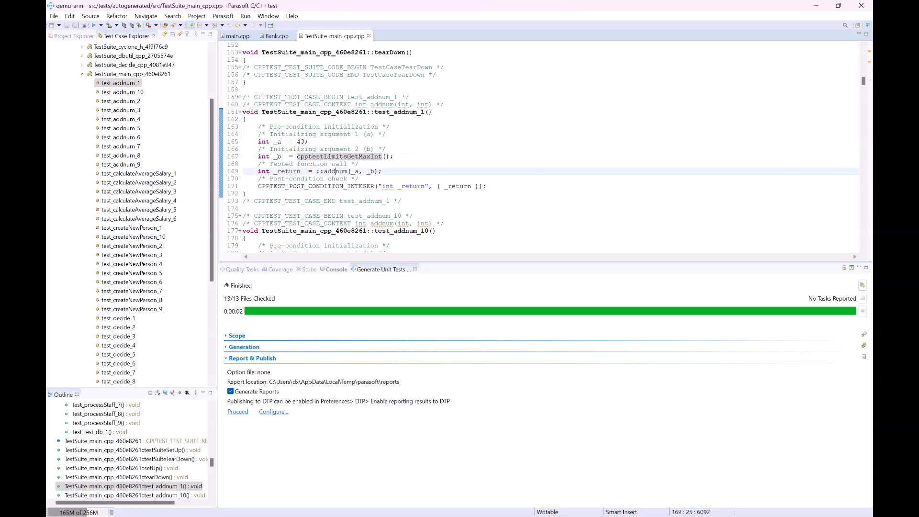
pyautogui.scroll(-7, 336, 172)
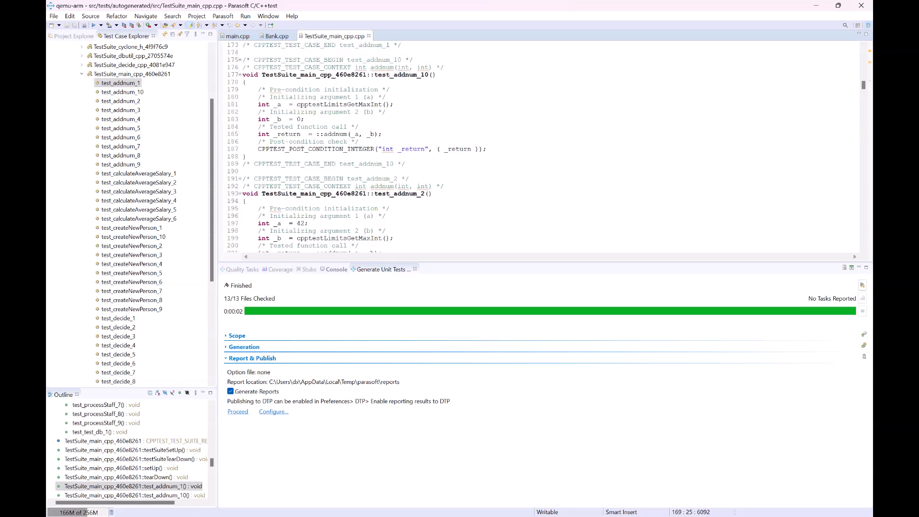
pyautogui.click(299, 119)
pyautogui.click(277, 119)
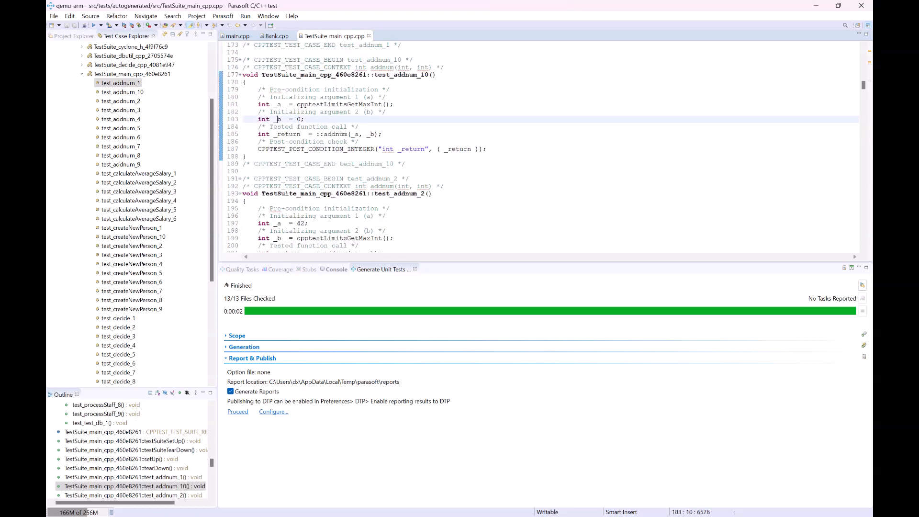
pyautogui.click(317, 104)
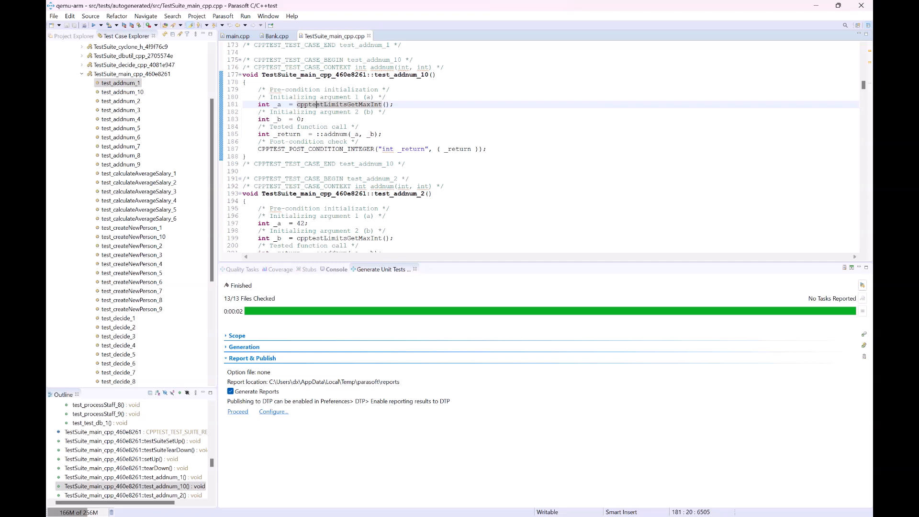
pyautogui.scroll(5, 538, 147)
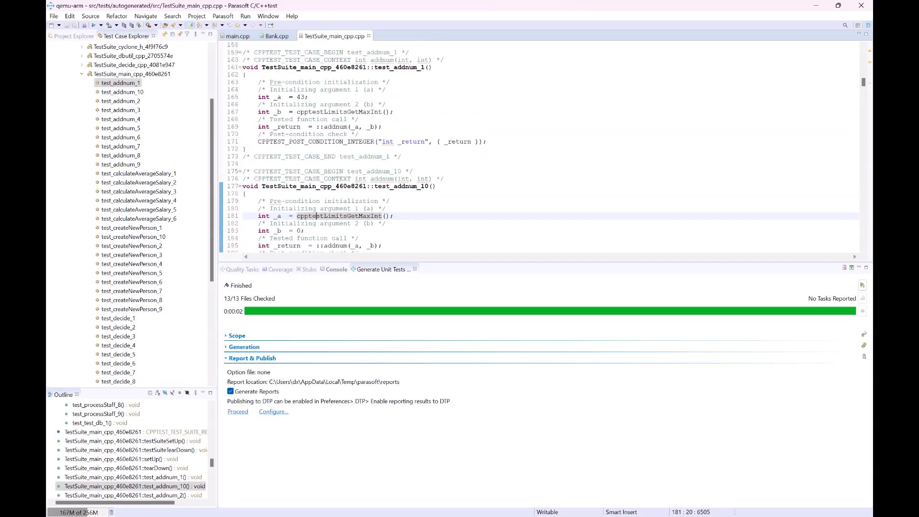
pyautogui.doubleClick(301, 97)
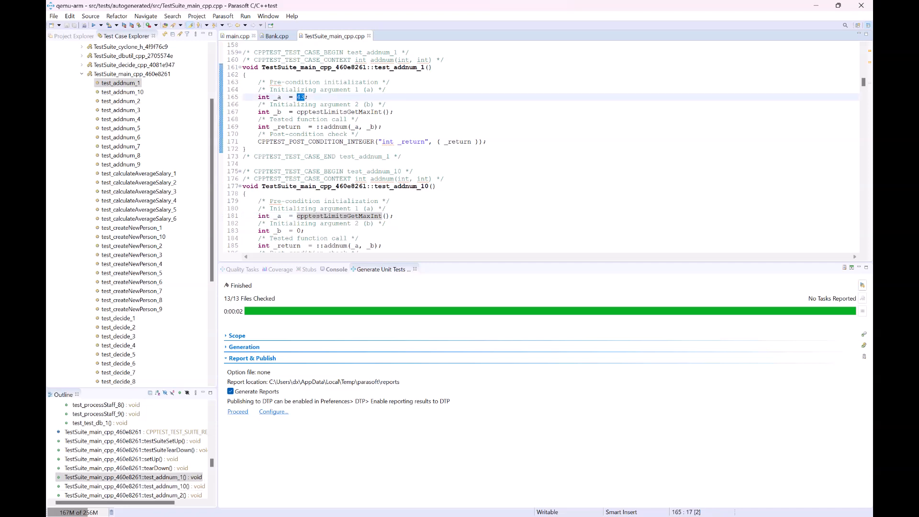
# Step: Compare the addnum and decide functions in main.cpp against the generated test inputs
pyautogui.click(237, 35)
pyautogui.moveTo(301, 172); pyautogui.dragTo(250, 149)
pyautogui.click(255, 164)
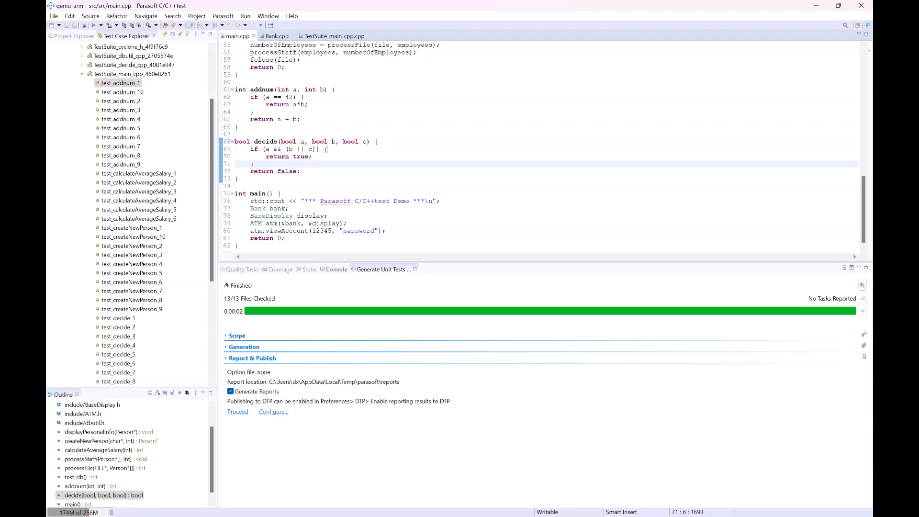
pyautogui.scroll(2, 542, 146)
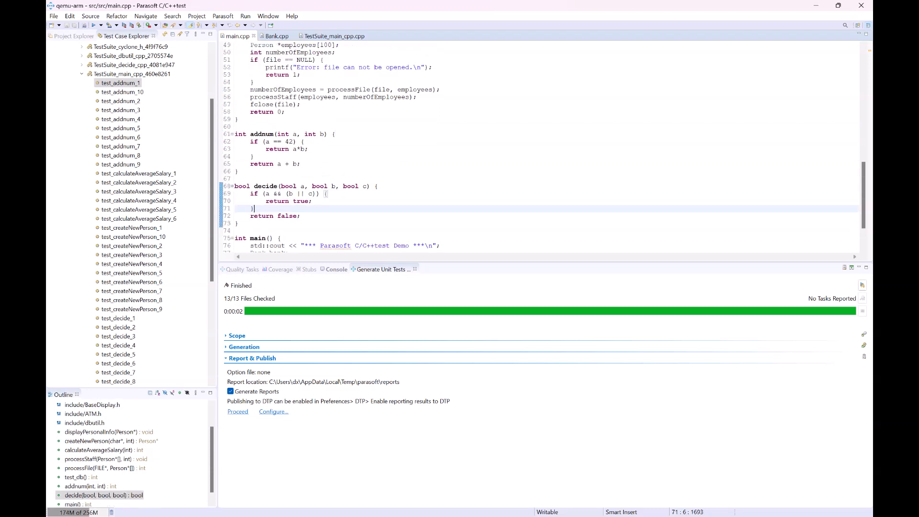
pyautogui.doubleClick(289, 141)
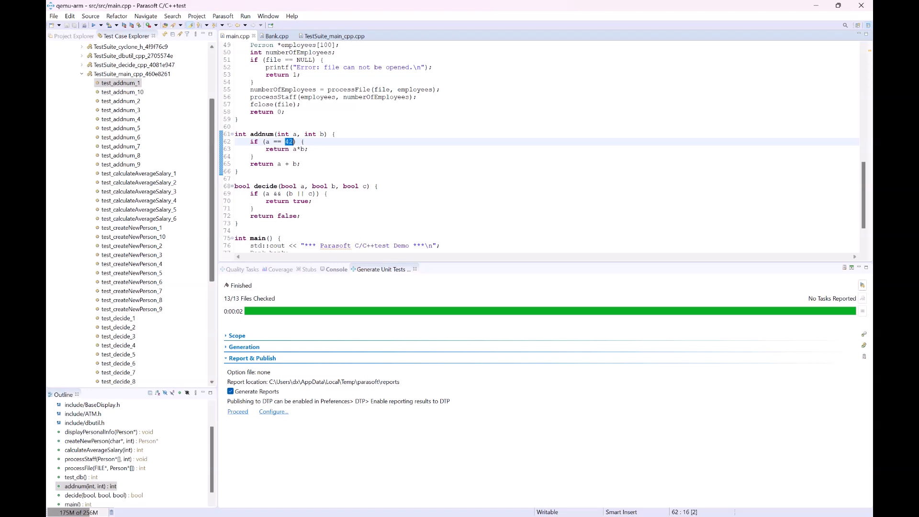
pyautogui.moveTo(212, 148); pyautogui.dragTo(212, 95)
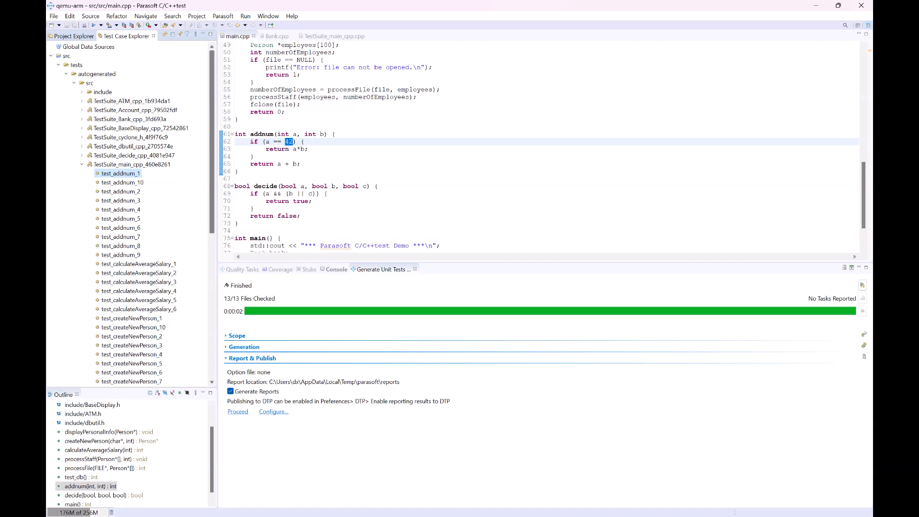
pyautogui.click(72, 36)
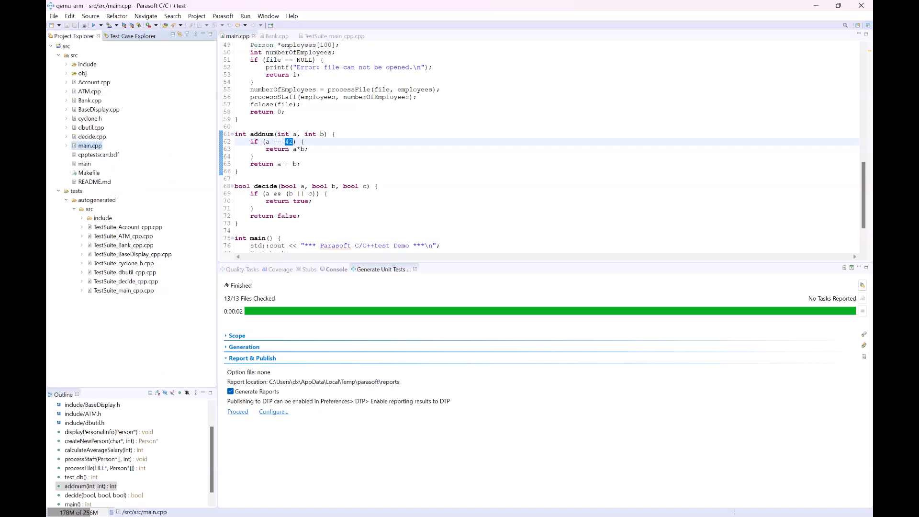
pyautogui.click(74, 56)
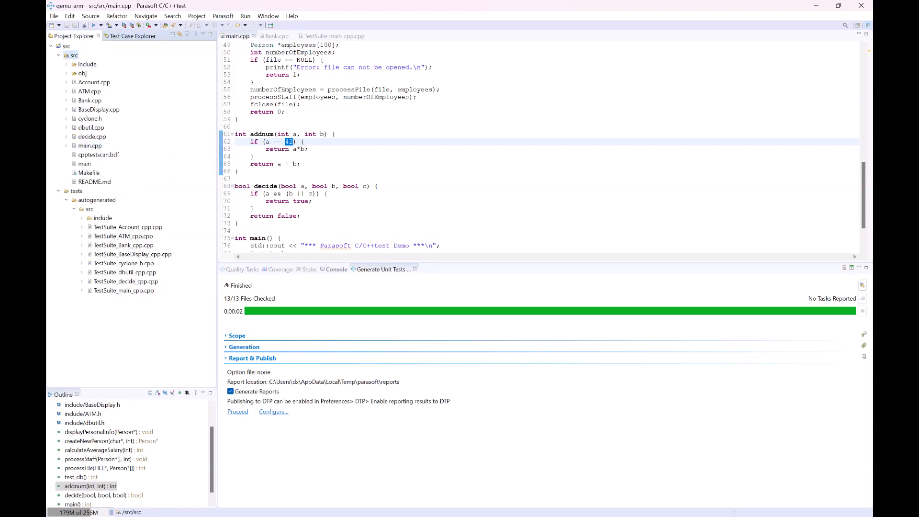
pyautogui.rightClick(75, 56)
pyautogui.moveTo(124, 281)
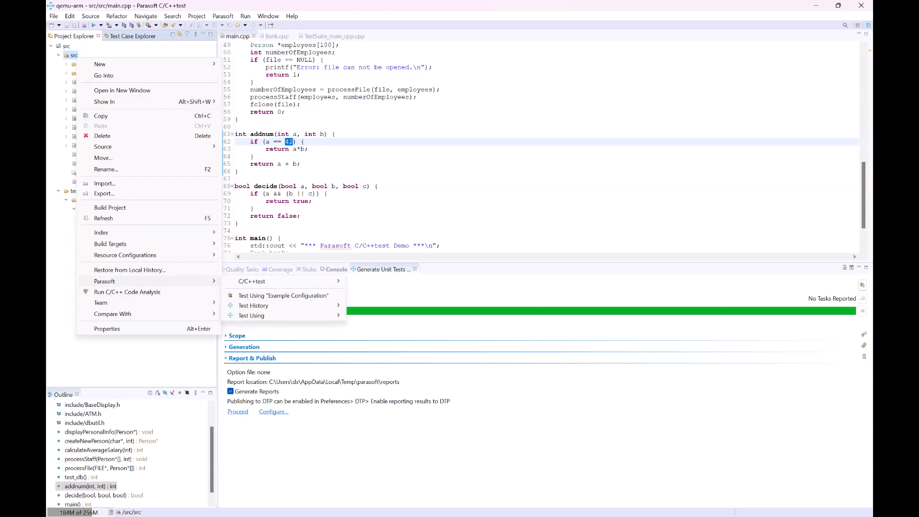
pyautogui.moveTo(267, 316)
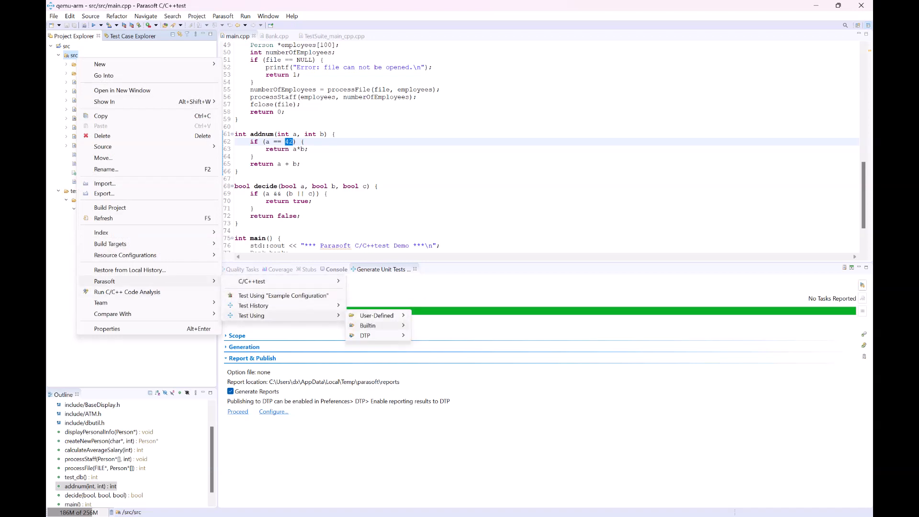
pyautogui.moveTo(371, 325)
pyautogui.moveTo(444, 375)
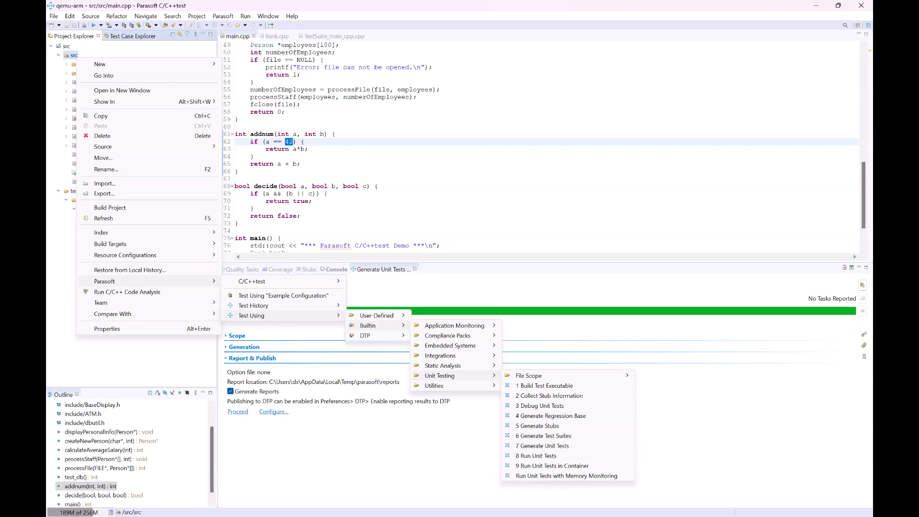
pyautogui.click(309, 149)
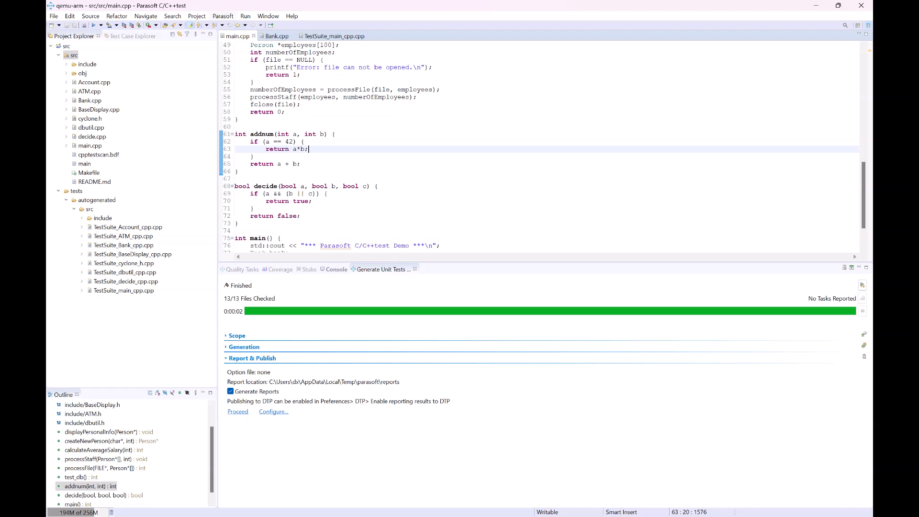
# Step: Open the Test Configurations manager and import the Run Tests on Qemu configuration from qemu-arm/parasoft/user-defined into User-defined
pyautogui.click(223, 16)
pyautogui.click(263, 60)
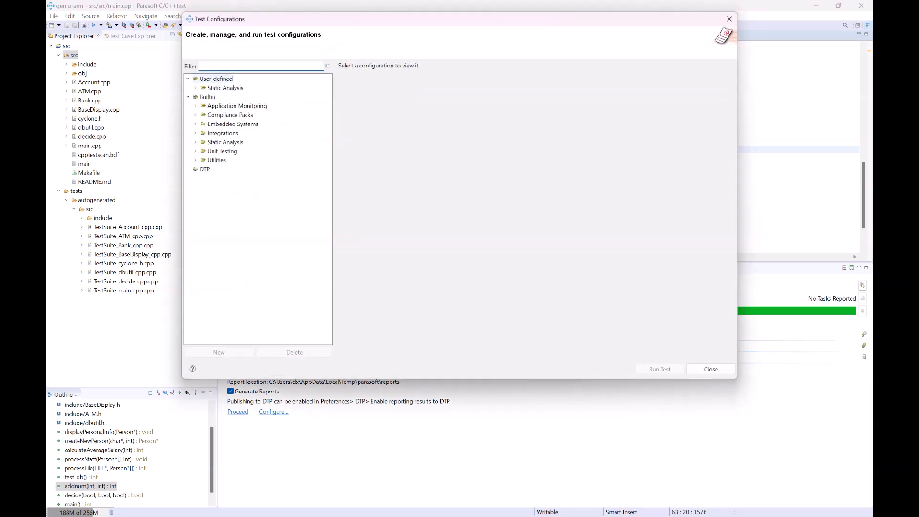
pyautogui.rightClick(219, 79)
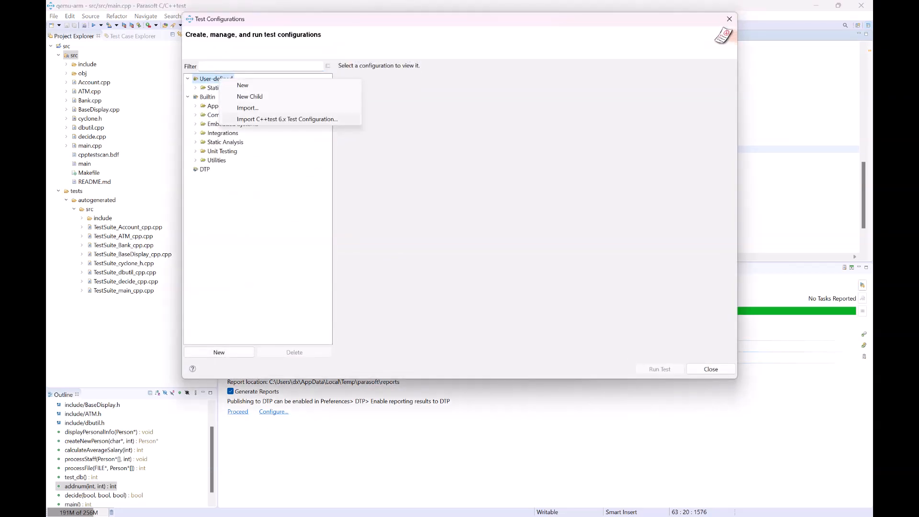
pyautogui.click(247, 108)
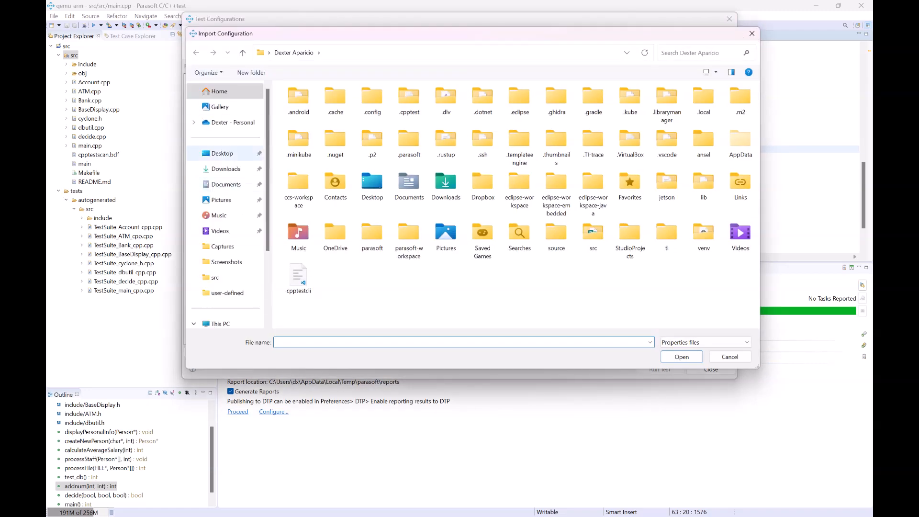
pyautogui.scroll(-2, 225, 231)
pyautogui.click(215, 181)
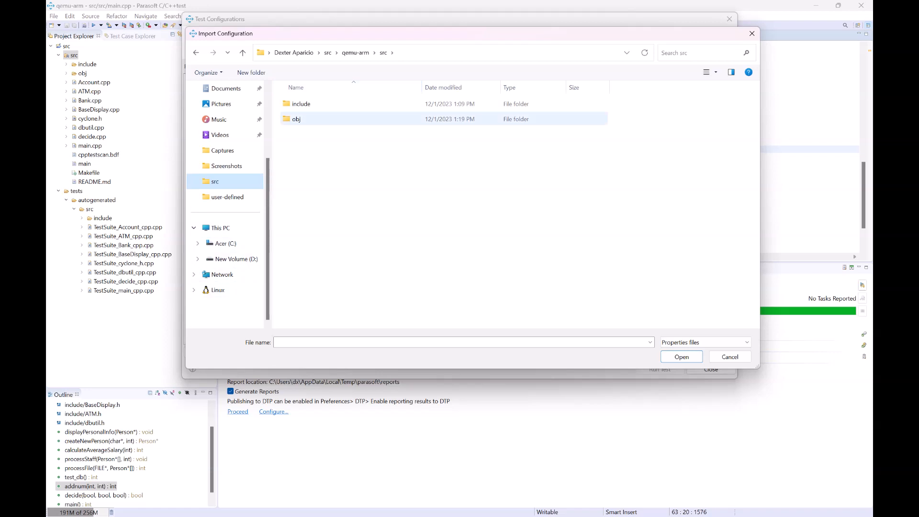
pyautogui.click(355, 52)
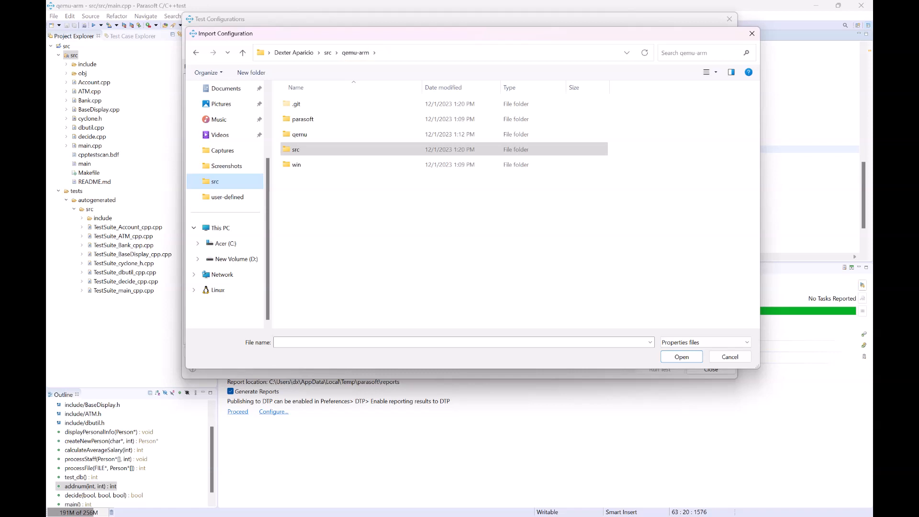
pyautogui.doubleClick(303, 118)
pyautogui.doubleClick(306, 118)
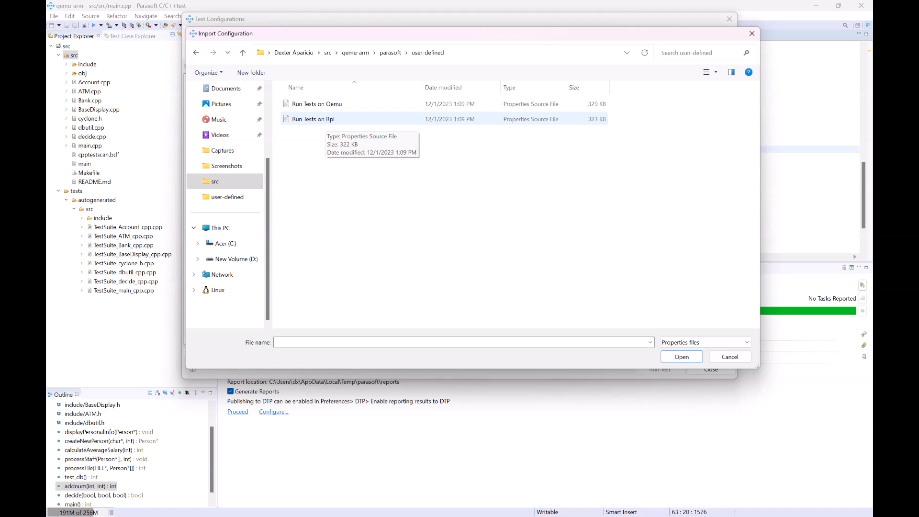
pyautogui.click(325, 104)
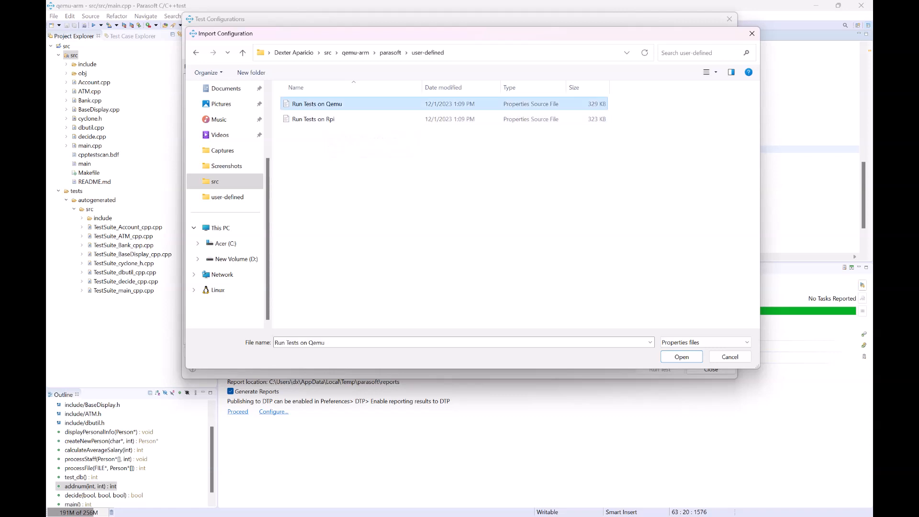
pyautogui.moveTo(376, 35); pyautogui.dragTo(369, 68)
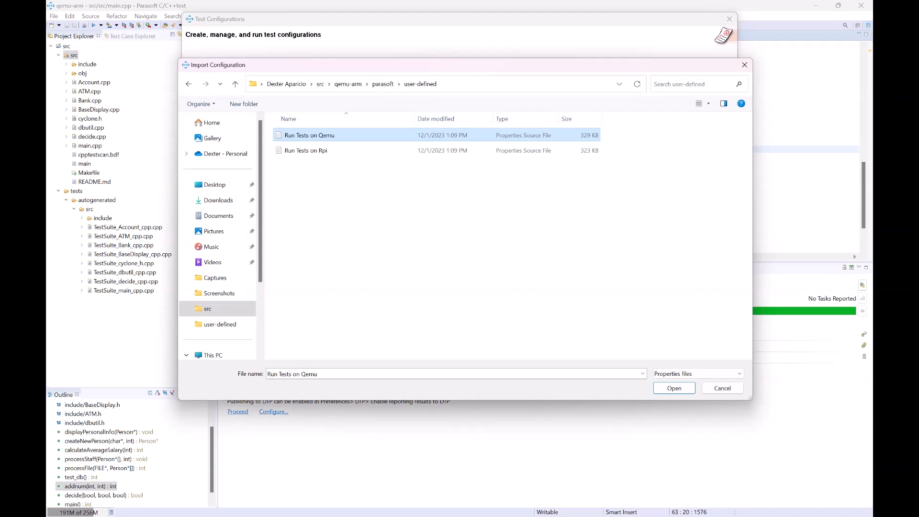
pyautogui.click(674, 388)
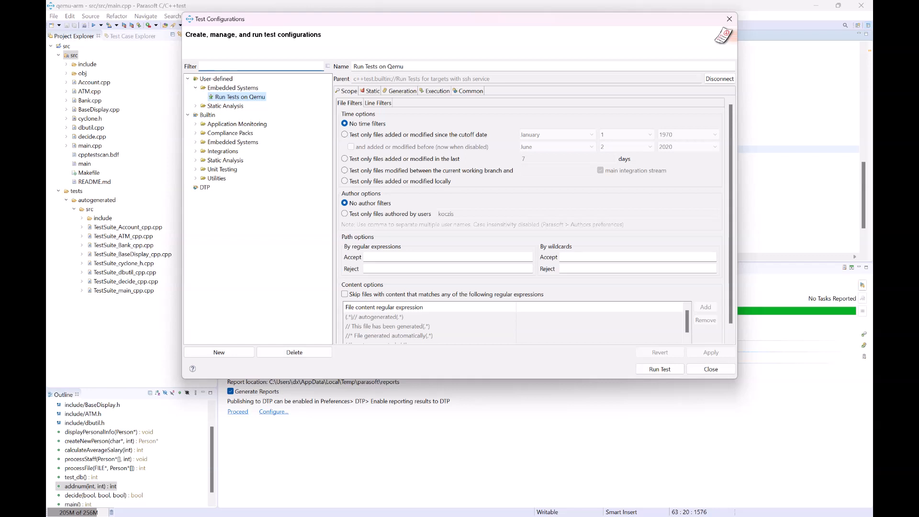
# Step: Examine the imported configuration's Execution settings: target, target test directory, target user name and ssh port
pyautogui.click(435, 91)
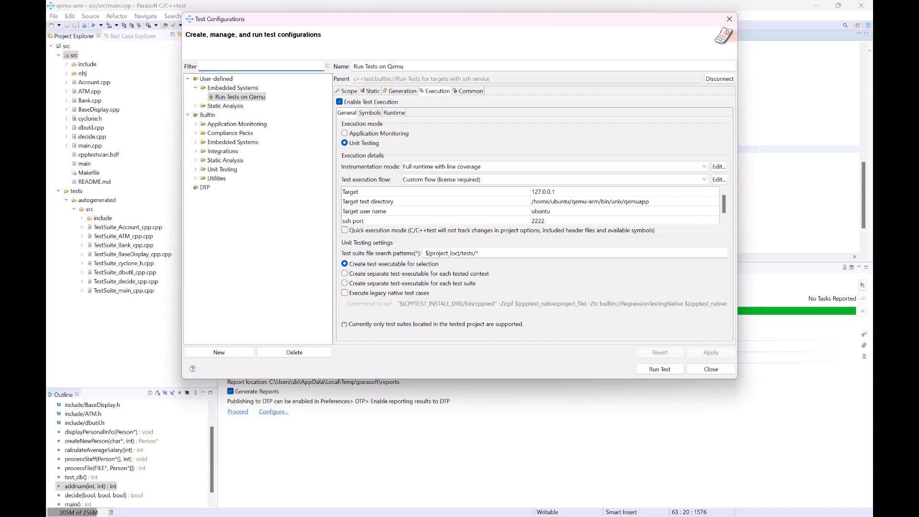
pyautogui.click(590, 201)
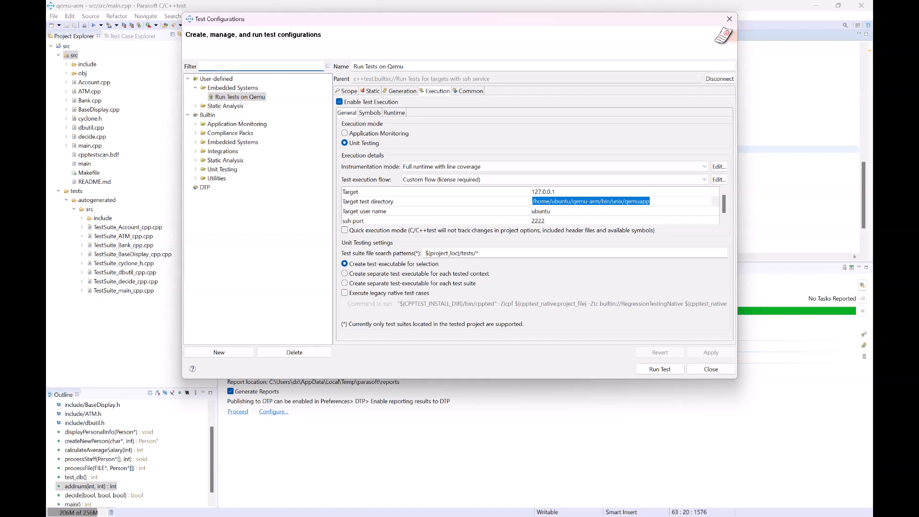
pyautogui.press('Return')
pyautogui.click(538, 220)
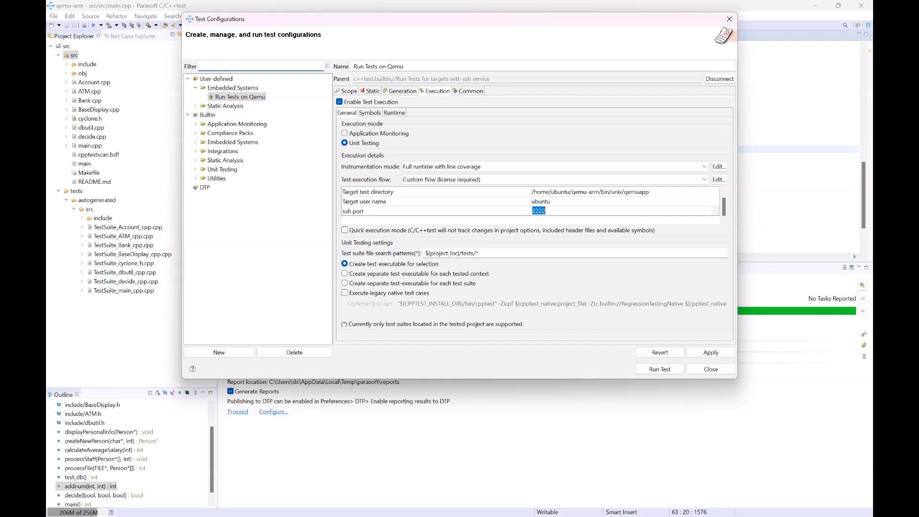
pyautogui.moveTo(724, 207); pyautogui.dragTo(723, 202)
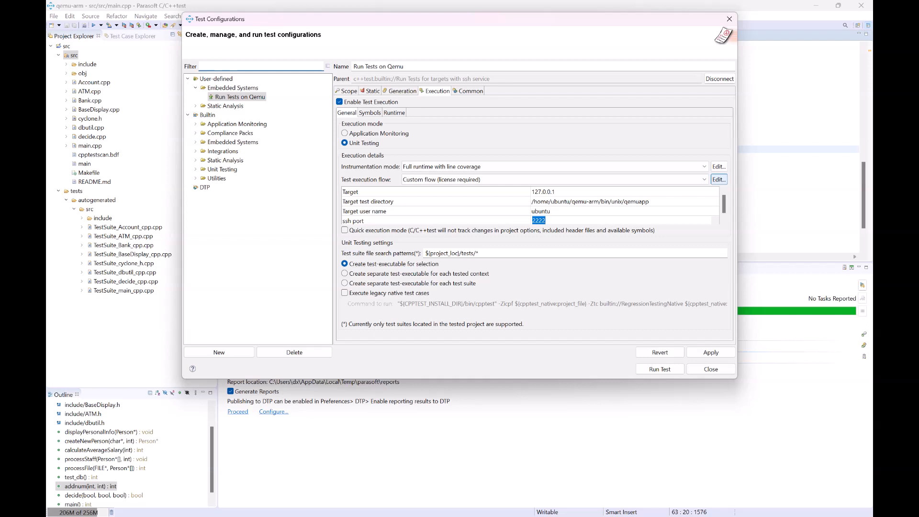
# Step: Open the custom test execution flow editor and read through its XML recipe properties and steps
pyautogui.click(718, 179)
pyautogui.click(719, 180)
pyautogui.moveTo(587, 87); pyautogui.dragTo(445, 97)
pyautogui.moveTo(483, 282); pyautogui.dragTo(822, 487)
pyautogui.scroll(-3, 485, 287)
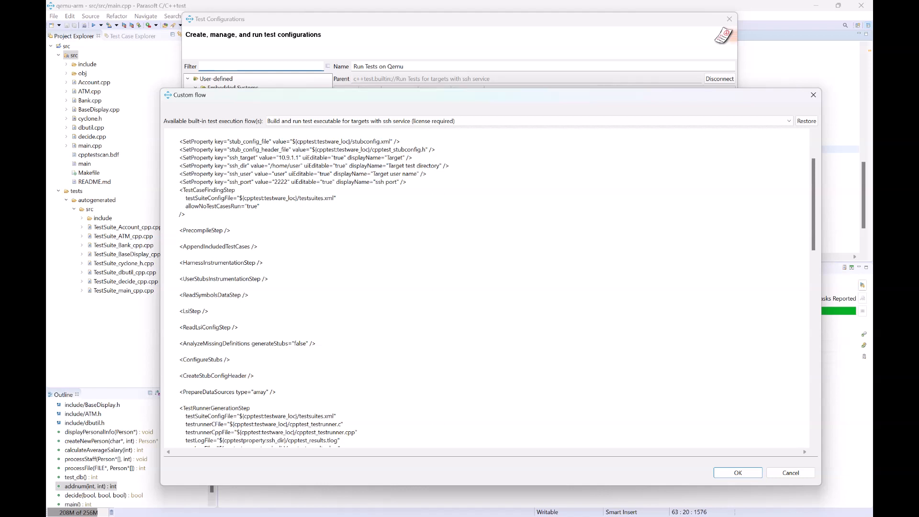
pyautogui.scroll(3, 485, 287)
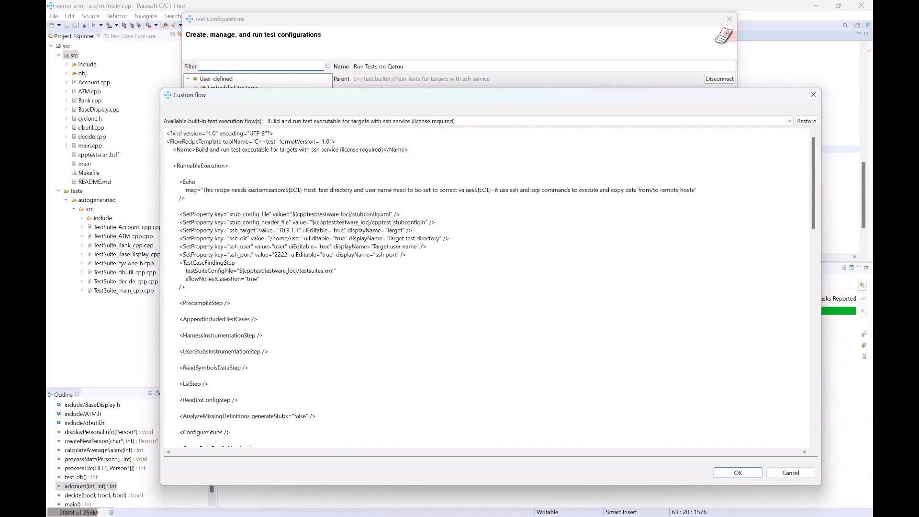
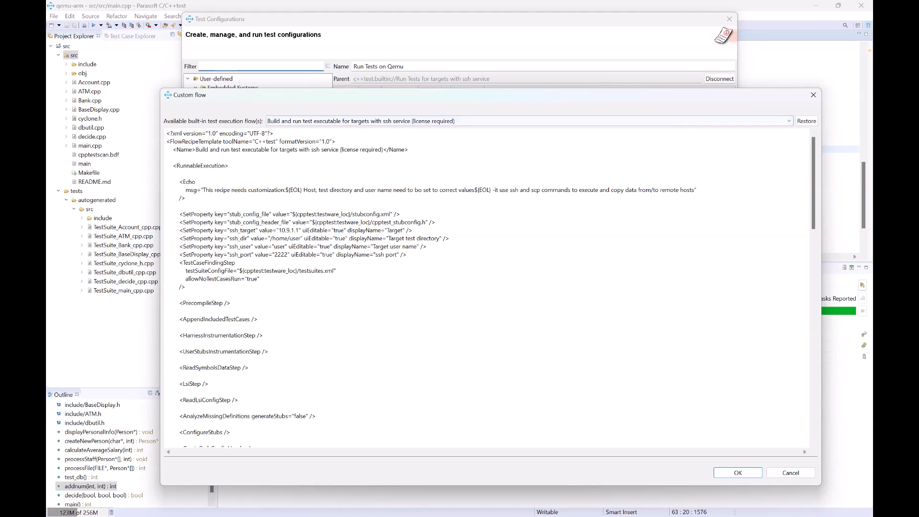
# Step: Examine the flow's test runner generation, compile and link steps and the custom steps that copy the executable and set execute privileges
pyautogui.moveTo(493, 95); pyautogui.dragTo(475, 97)
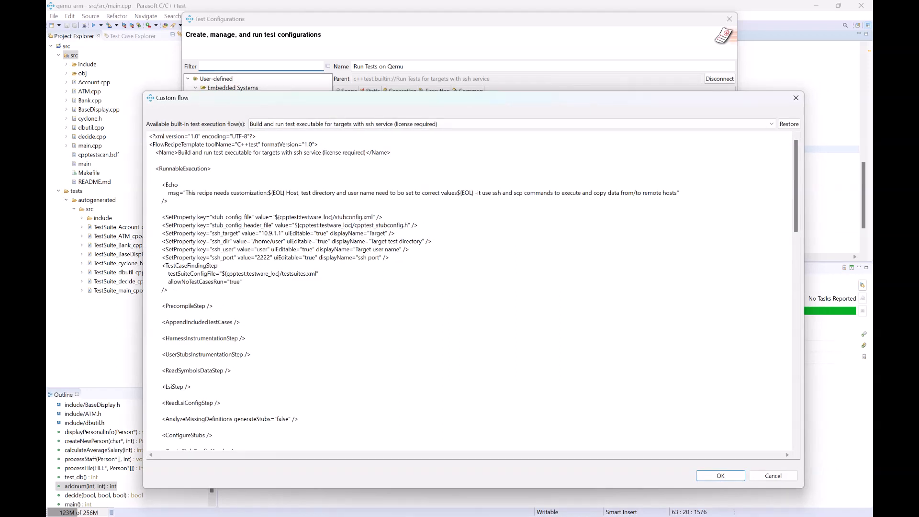
pyautogui.moveTo(212, 257); pyautogui.dragTo(229, 241)
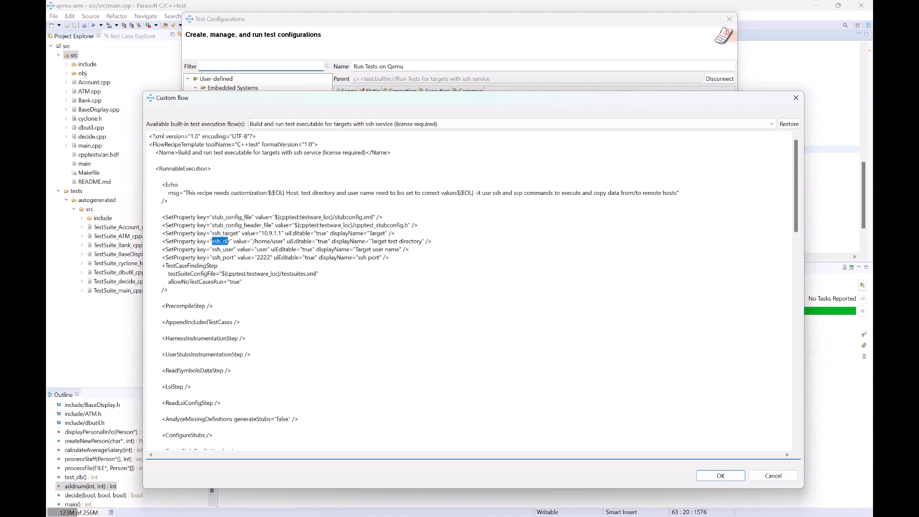
pyautogui.scroll(-12, 474, 290)
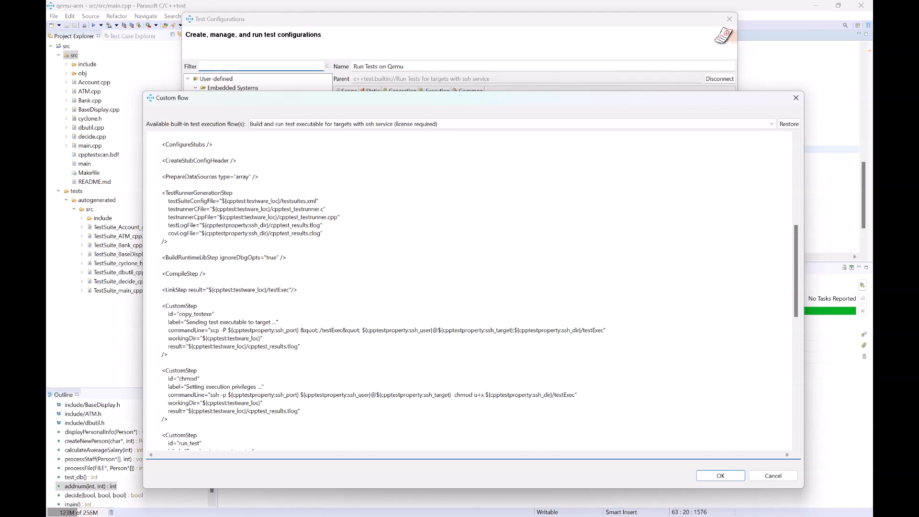
pyautogui.moveTo(563, 330); pyautogui.dragTo(577, 330)
pyautogui.moveTo(206, 274); pyautogui.dragTo(157, 273)
pyautogui.scroll(-1, 477, 290)
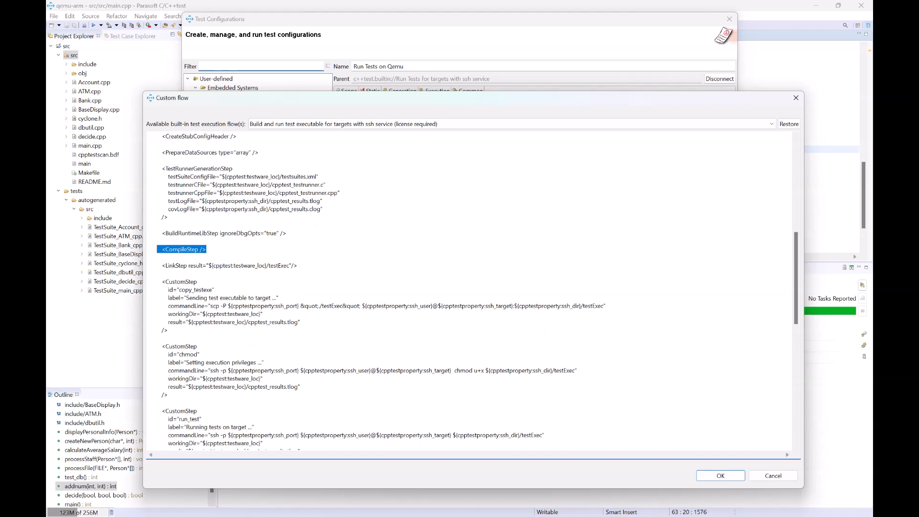
pyautogui.scroll(-1, 468, 292)
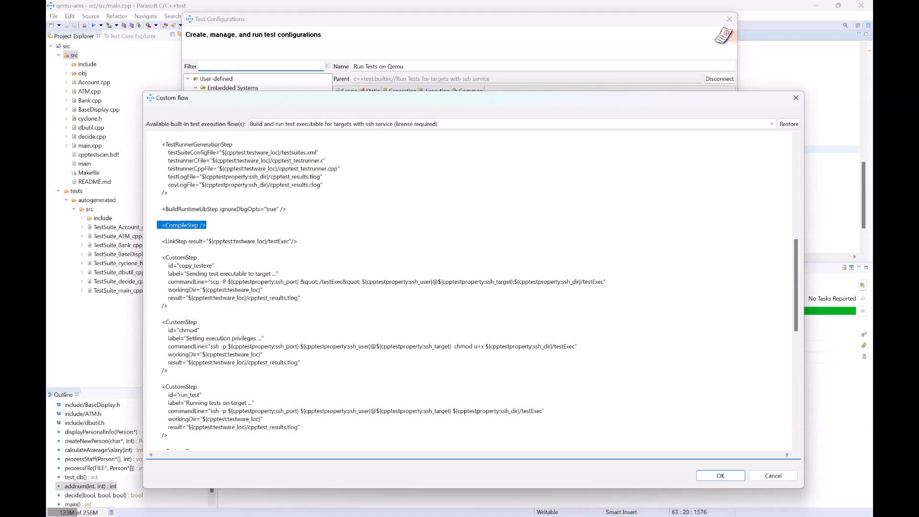
pyautogui.moveTo(178, 266); pyautogui.dragTo(212, 265)
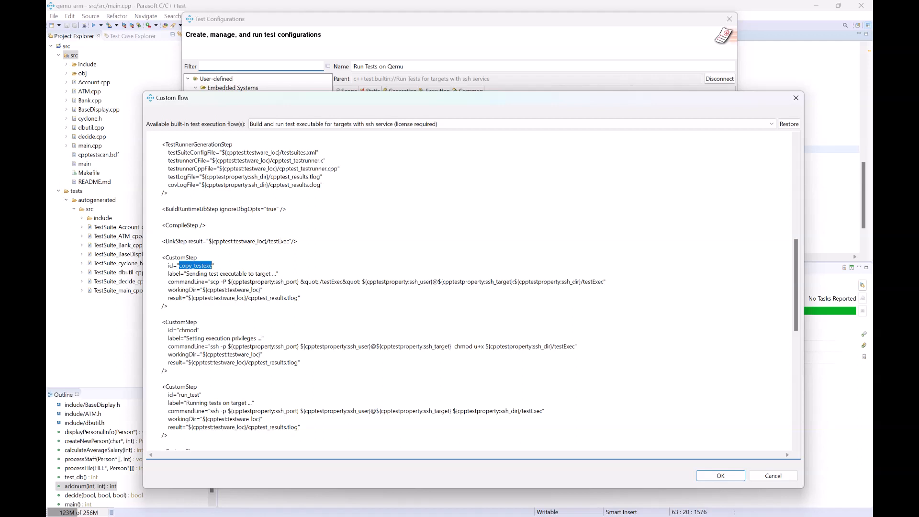
pyautogui.moveTo(211, 281); pyautogui.dragTo(219, 282)
pyautogui.moveTo(223, 281); pyautogui.dragTo(226, 281)
pyautogui.moveTo(179, 330); pyautogui.dragTo(193, 329)
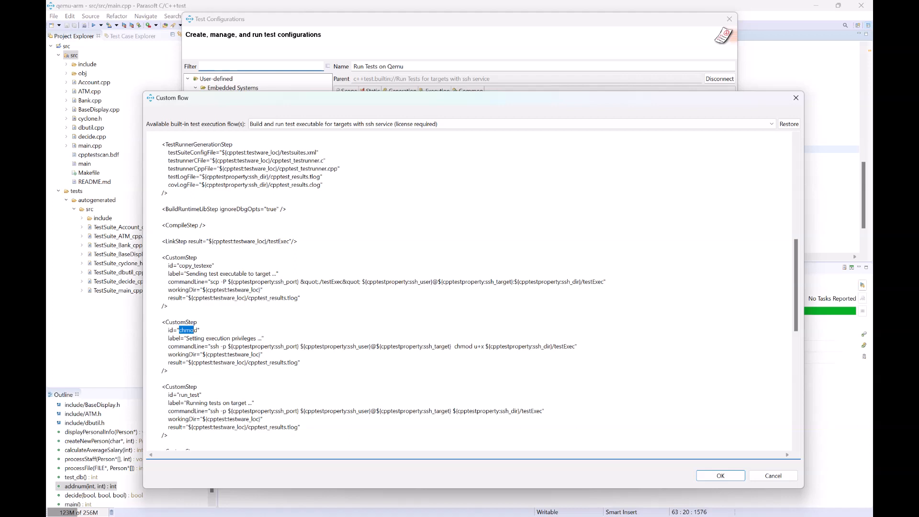
# Step: Examine the run_test, copy_result1 and remote_clean_up steps, then close the custom flow and test configurations without saving changes
pyautogui.scroll(-3, 194, 330)
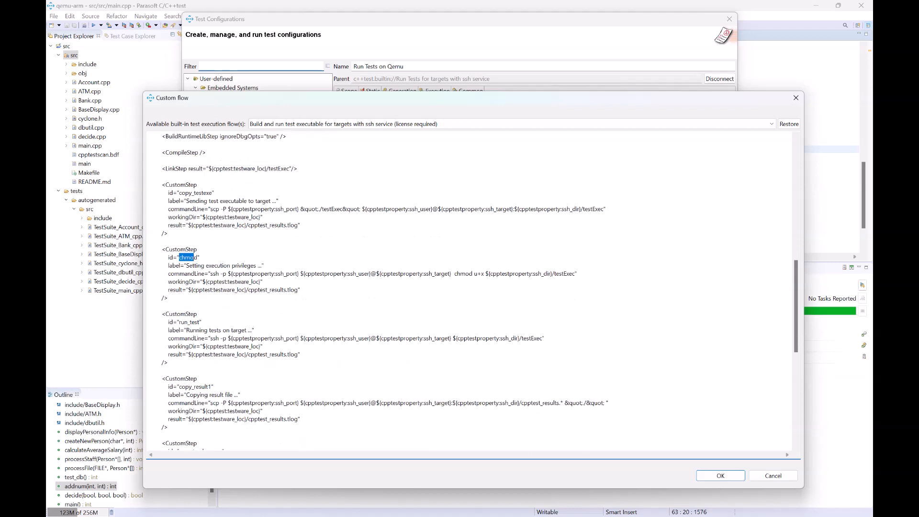
pyautogui.moveTo(180, 322); pyautogui.dragTo(218, 338)
pyautogui.moveTo(248, 354); pyautogui.dragTo(294, 354)
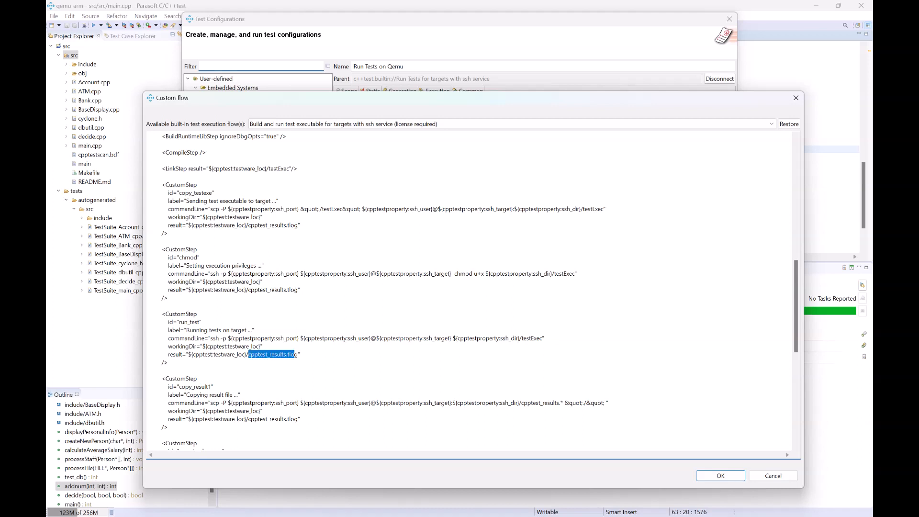
pyautogui.scroll(-1, 479, 290)
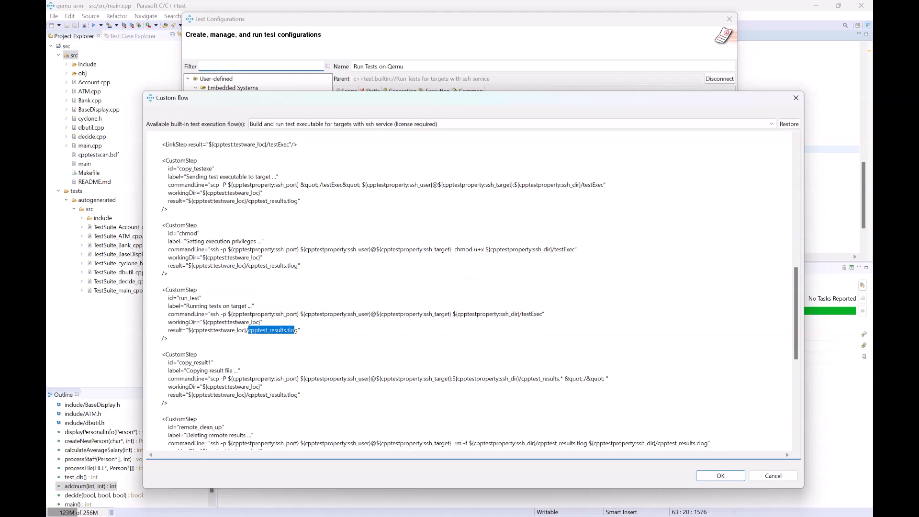
pyautogui.moveTo(250, 394); pyautogui.dragTo(294, 394)
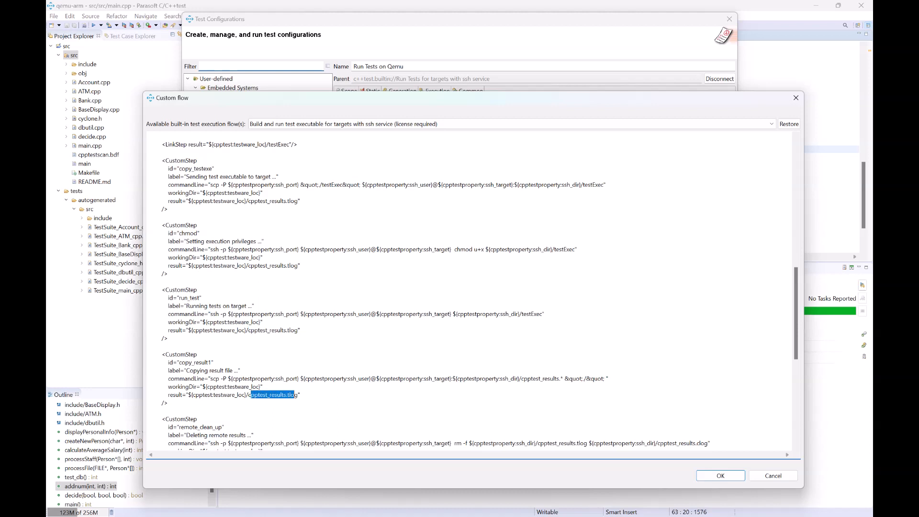
pyautogui.scroll(-4, 479, 290)
pyautogui.scroll(-2, 480, 290)
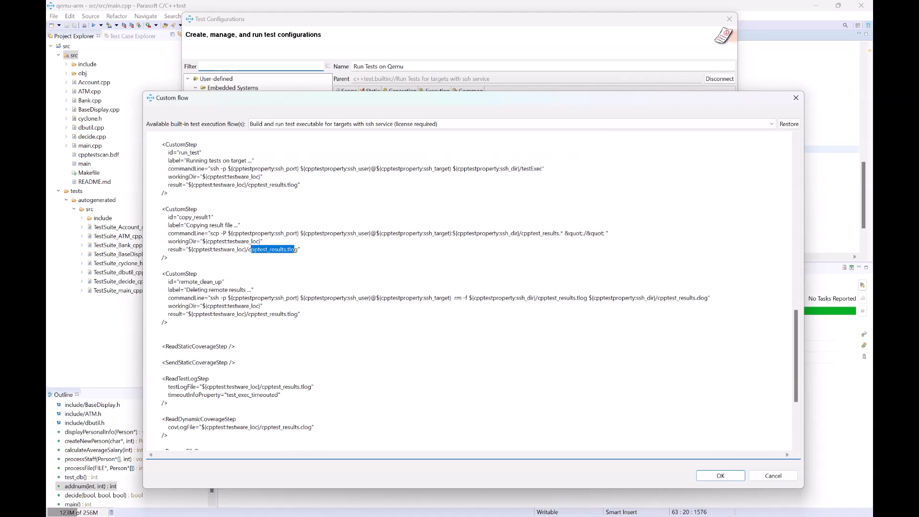
pyautogui.moveTo(313, 426); pyautogui.dragTo(261, 426)
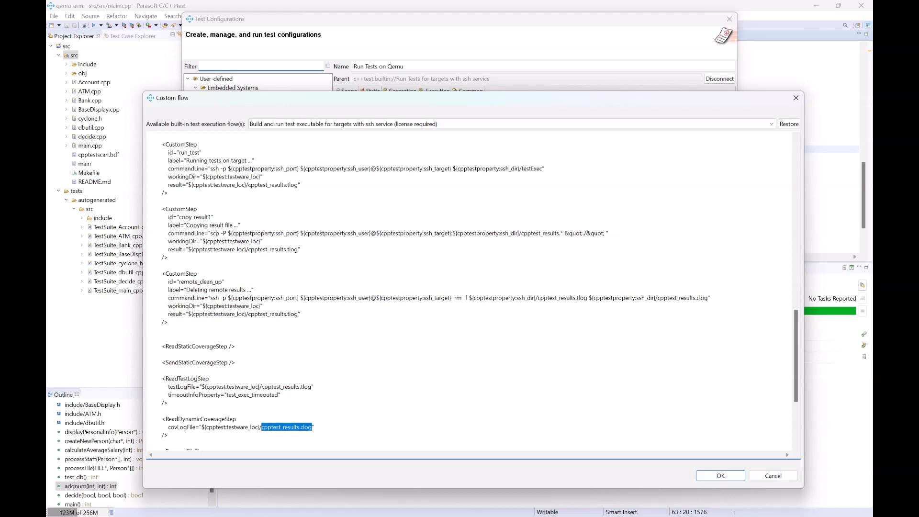
pyautogui.scroll(-4, 479, 290)
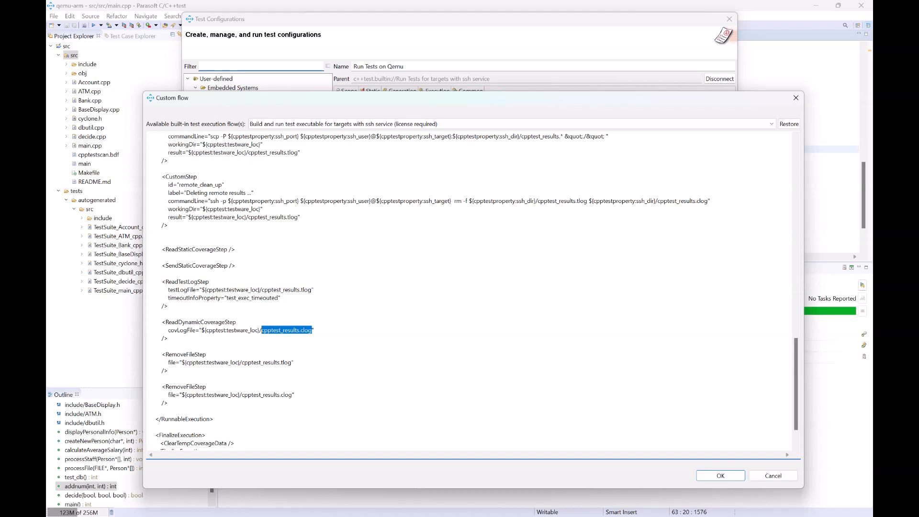
pyautogui.moveTo(795, 382); pyautogui.dragTo(796, 231)
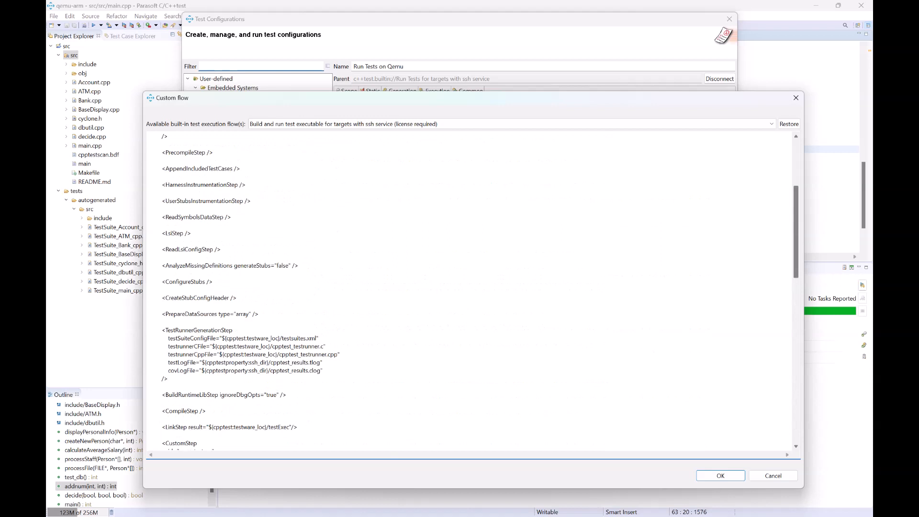
pyautogui.click(773, 475)
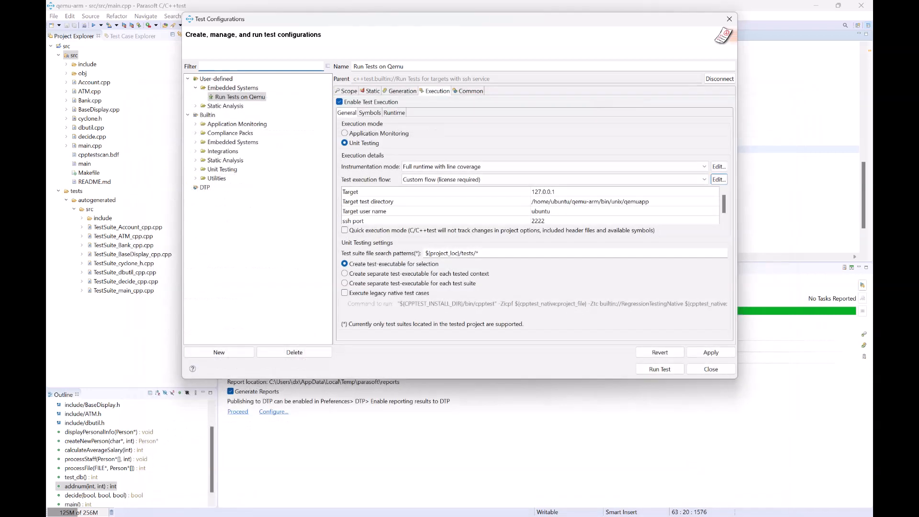
pyautogui.click(710, 369)
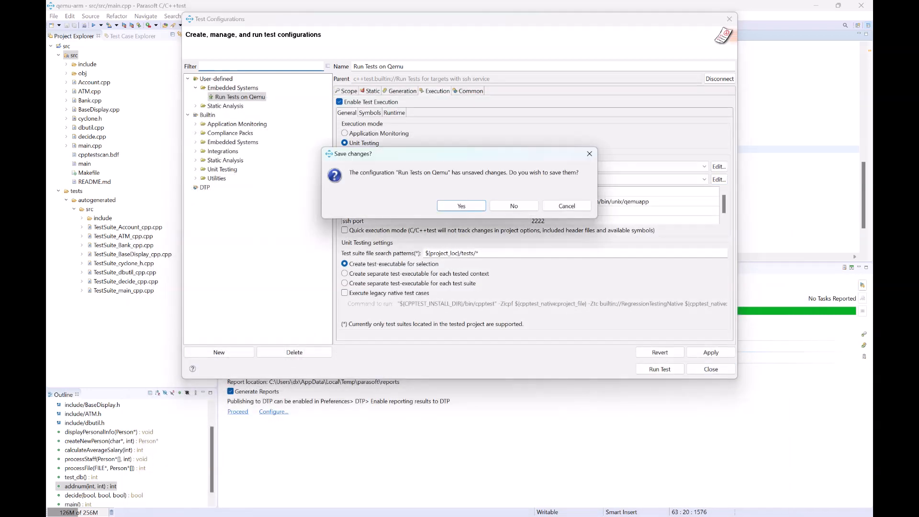
pyautogui.click(513, 205)
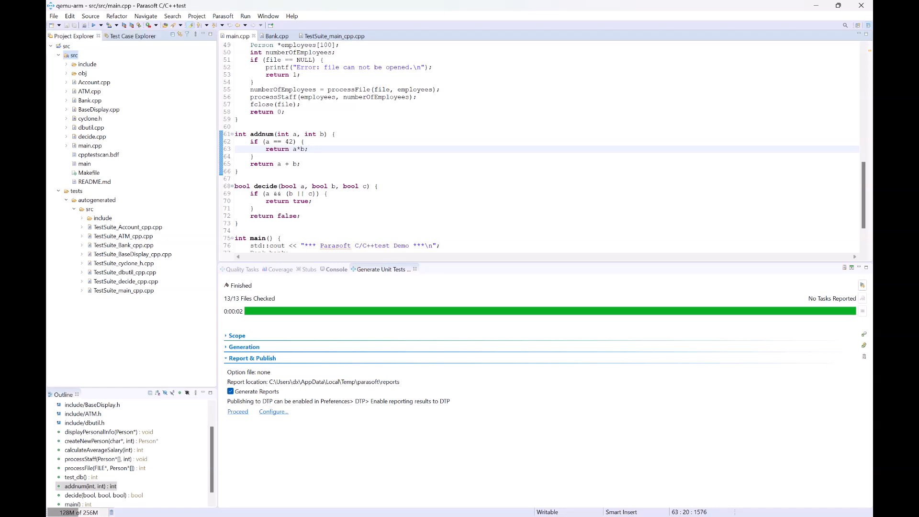
# Step: Run the user-defined Embedded Systems configuration Run Tests on Qemu on the src folder
pyautogui.rightClick(74, 56)
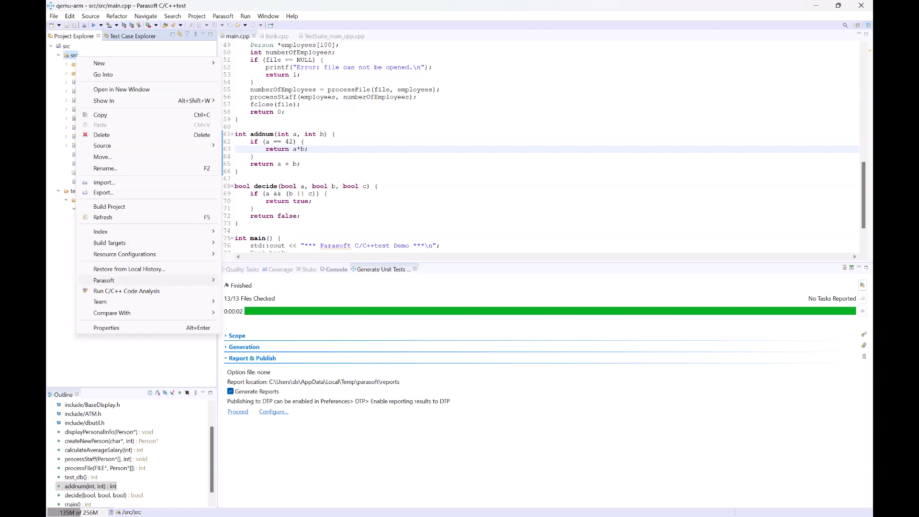
pyautogui.moveTo(144, 279)
pyautogui.moveTo(258, 314)
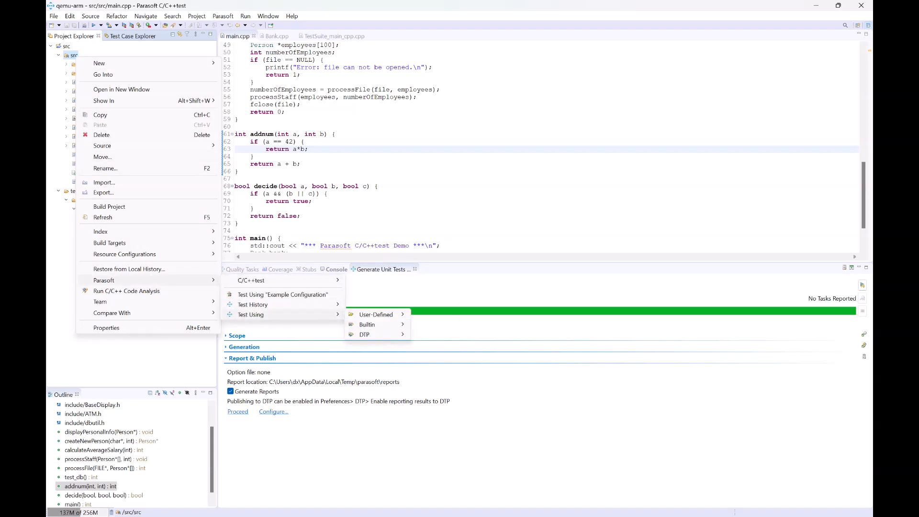
pyautogui.moveTo(368, 325)
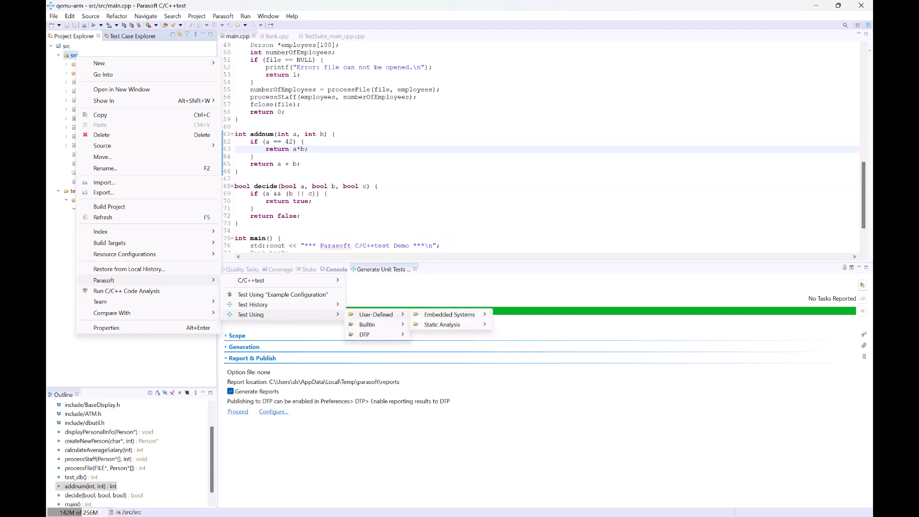
pyautogui.moveTo(476, 315)
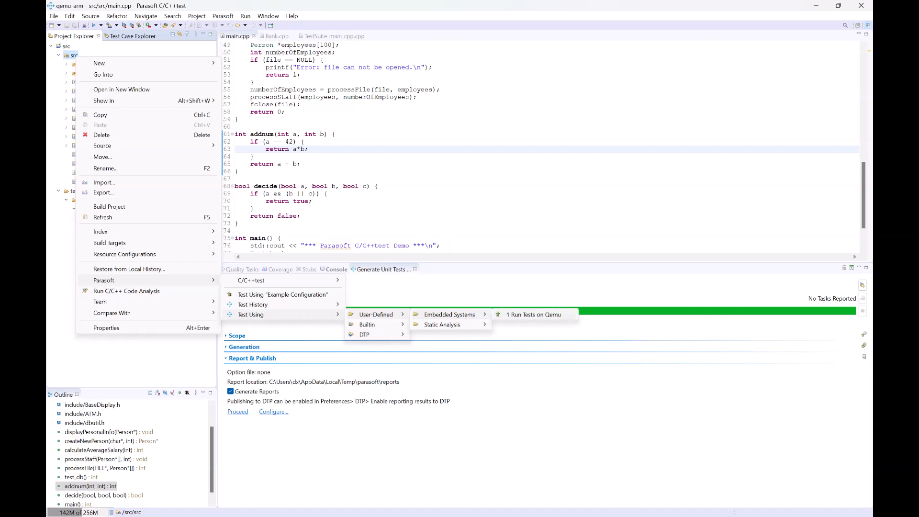
pyautogui.click(533, 315)
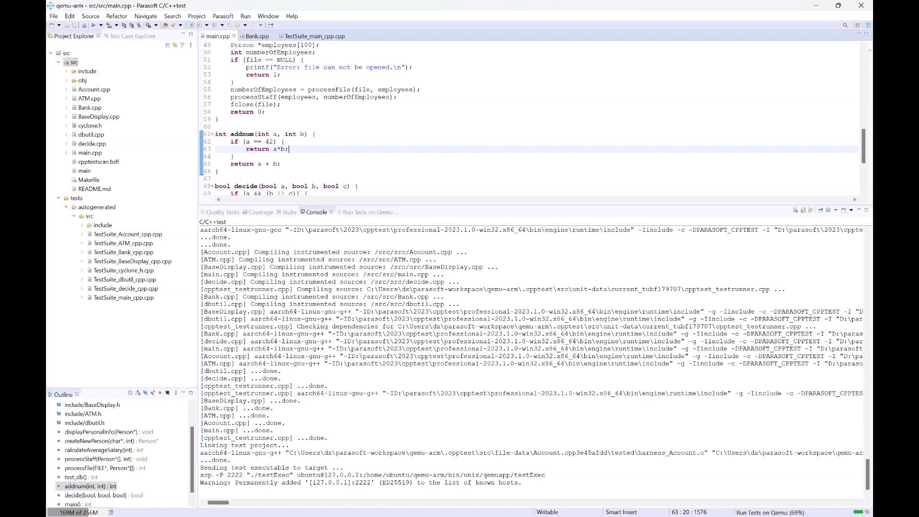
# Step: Examine the console output of the test run and the coverage highlighting in main.cpp
pyautogui.moveTo(205, 475); pyautogui.dragTo(262, 474)
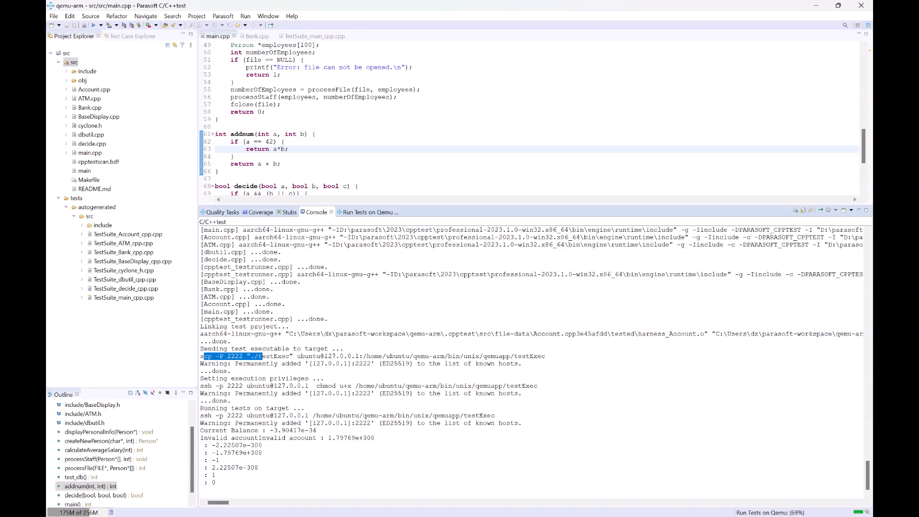
pyautogui.moveTo(200, 259); pyautogui.dragTo(239, 334)
pyautogui.click(309, 370)
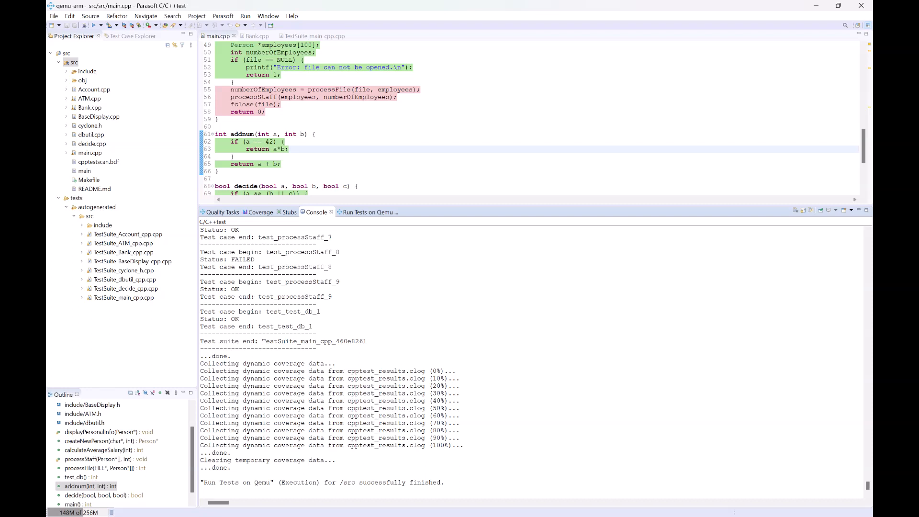
pyautogui.moveTo(378, 206); pyautogui.dragTo(378, 313)
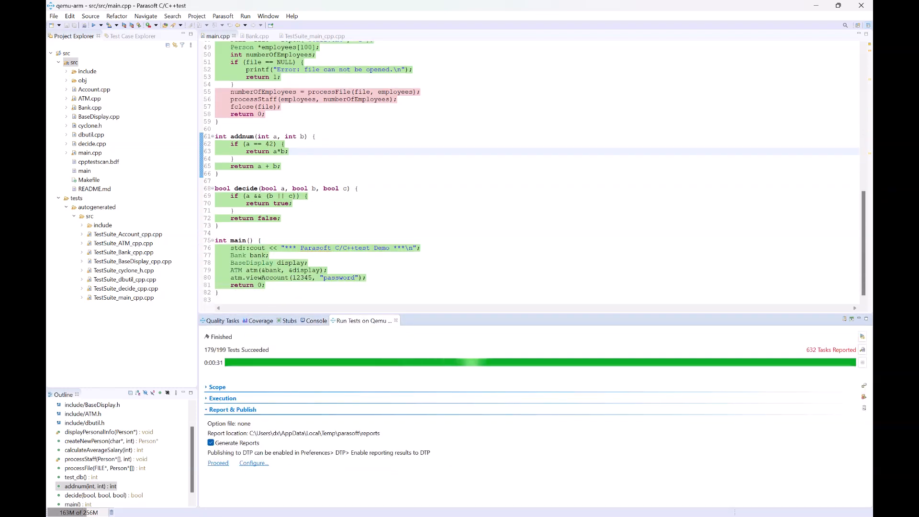
pyautogui.scroll(16, 325, 276)
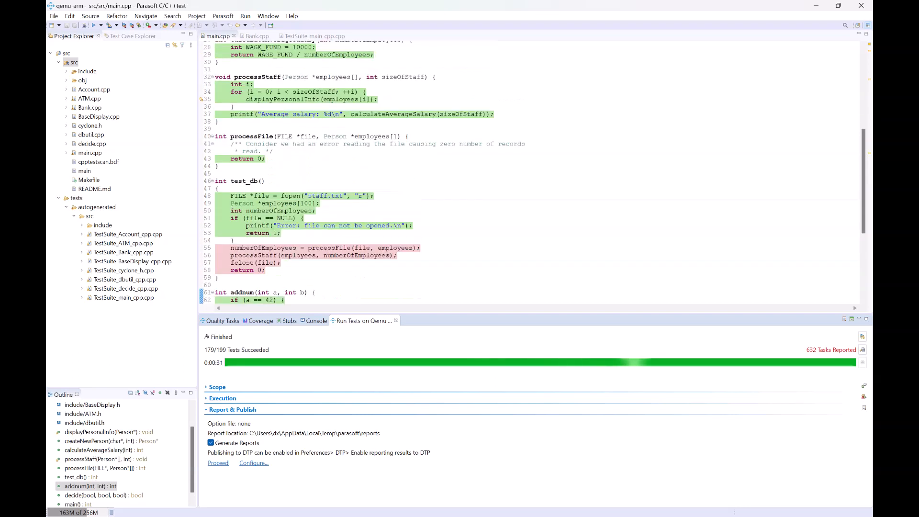
pyautogui.scroll(-8, 325, 276)
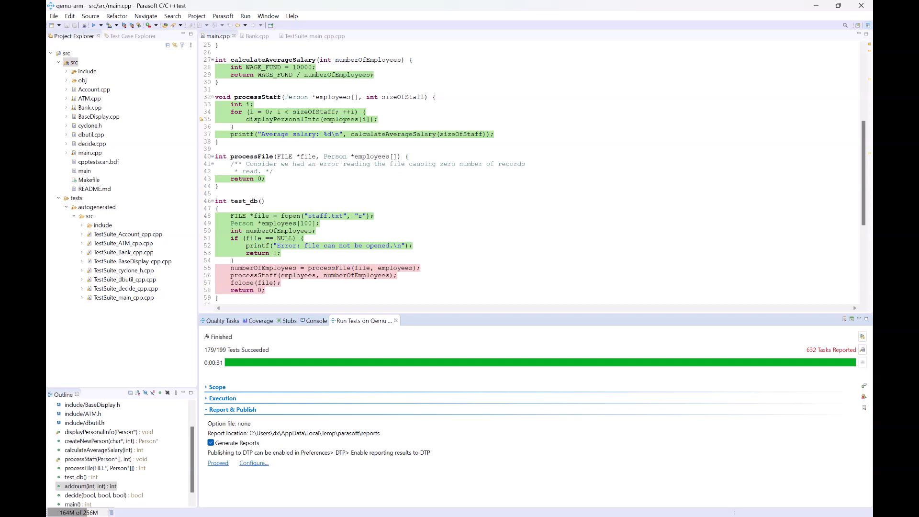
# Step: Open the Coverage view and expand src down to the Bank.cpp function coverage
pyautogui.click(259, 320)
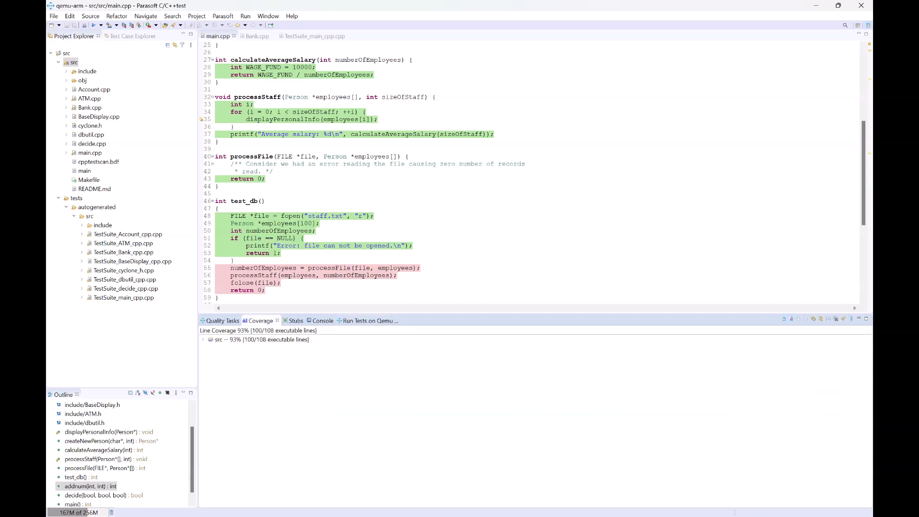
pyautogui.click(203, 340)
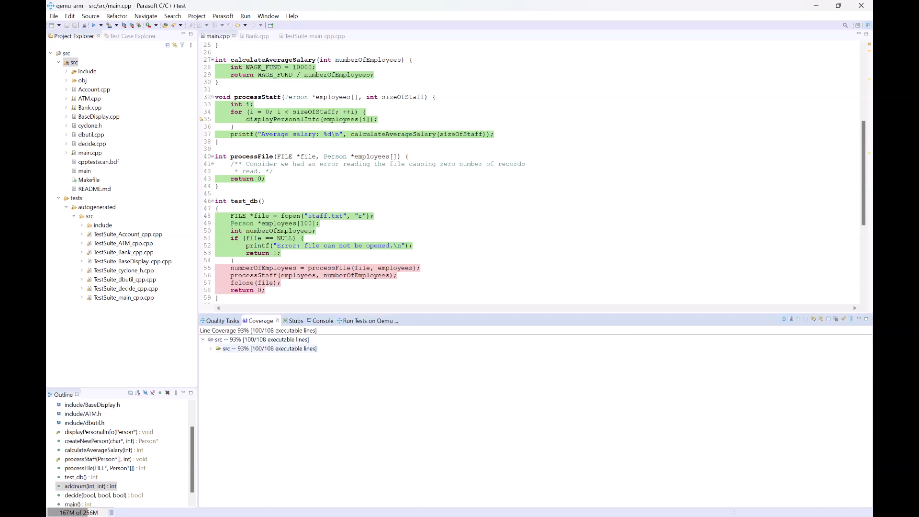
pyautogui.click(211, 349)
pyautogui.click(219, 366)
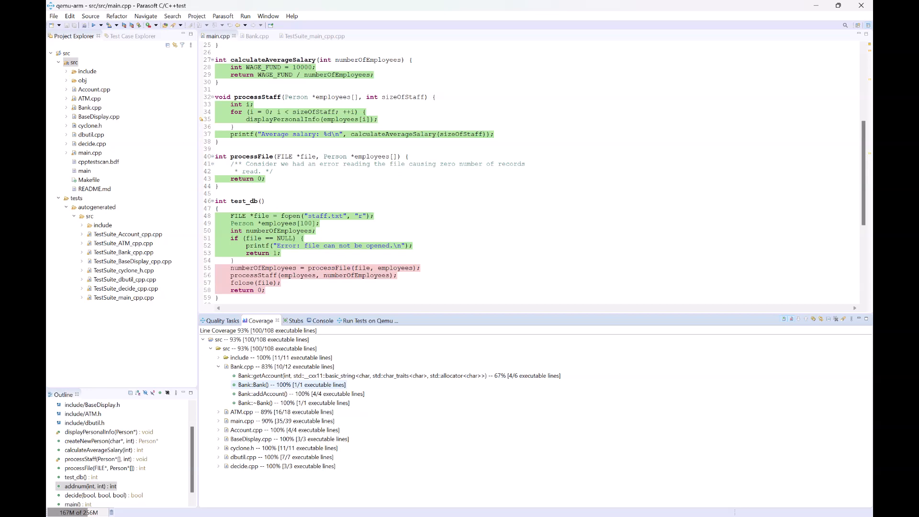
pyautogui.moveTo(407, 515)
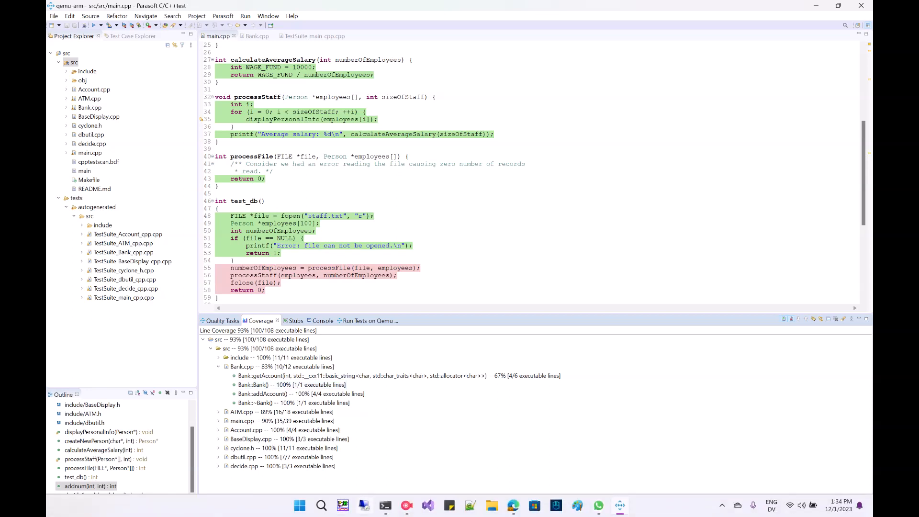
# Step: Switch to the terminal and connect to the QEMU target with ssh -p 2222 ubuntu@localhost
pyautogui.click(385, 505)
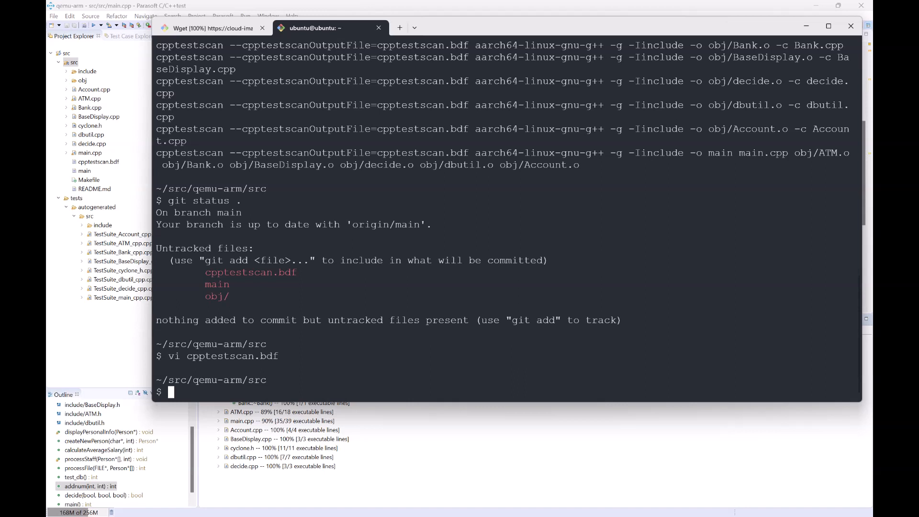
pyautogui.press('Up')
pyautogui.press('Up')
pyautogui.press('Up')
pyautogui.press('Up')
pyautogui.press('Up')
pyautogui.press('Up')
pyautogui.press('BackSpace')
pyautogui.press('BackSpace')
pyautogui.press('BackSpace')
pyautogui.press('BackSpace')
pyautogui.press('BackSpace')
pyautogui.press('BackSpace')
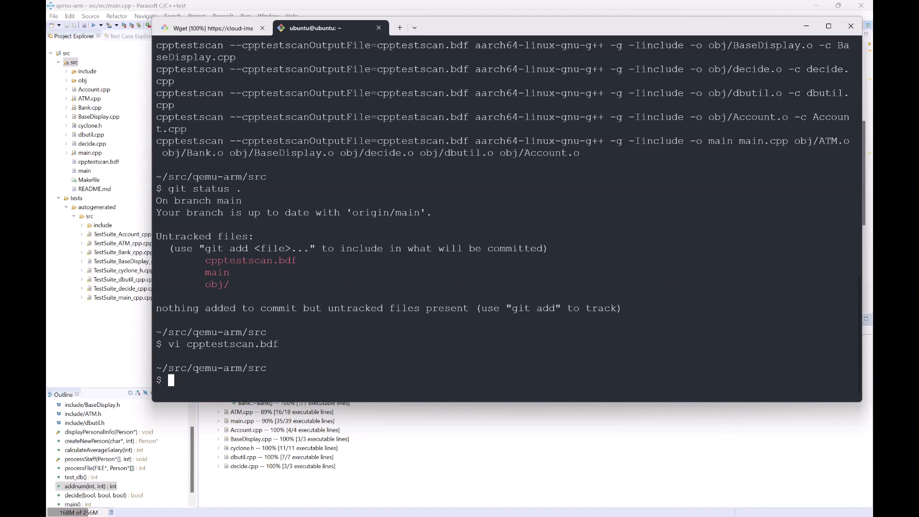
pyautogui.write('ssh -p 2222 ubuntu@localhost')
pyautogui.press('Return')
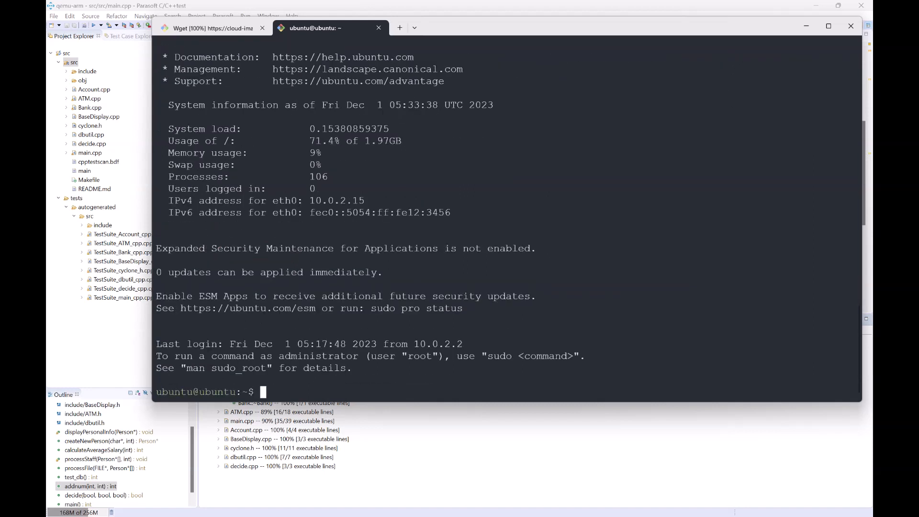
# Step: List the home directory, the qemu-arm tree and the detailed contents of qemu-arm/bin/unix/qemuapp on the target
pyautogui.write('ls')
pyautogui.press('Return')
pyautogui.write('find ')
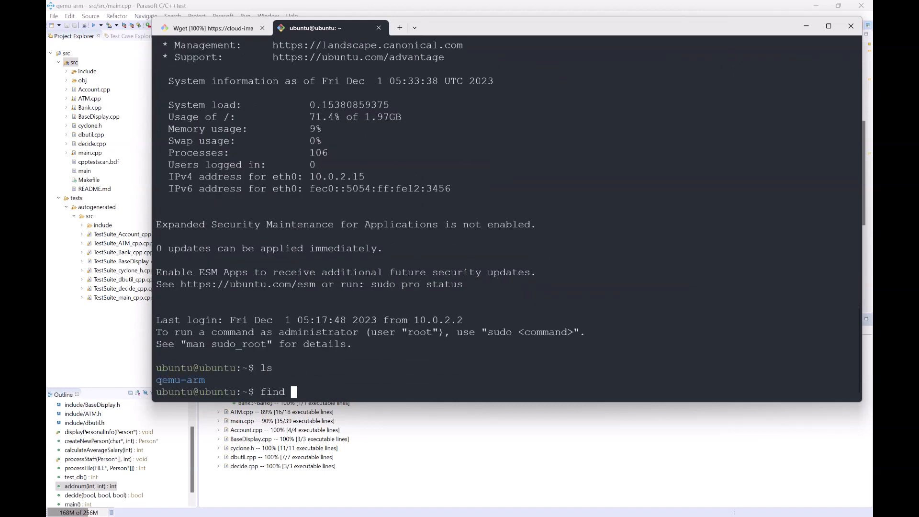
pyautogui.write('qemu-arm/')
pyautogui.press('Return')
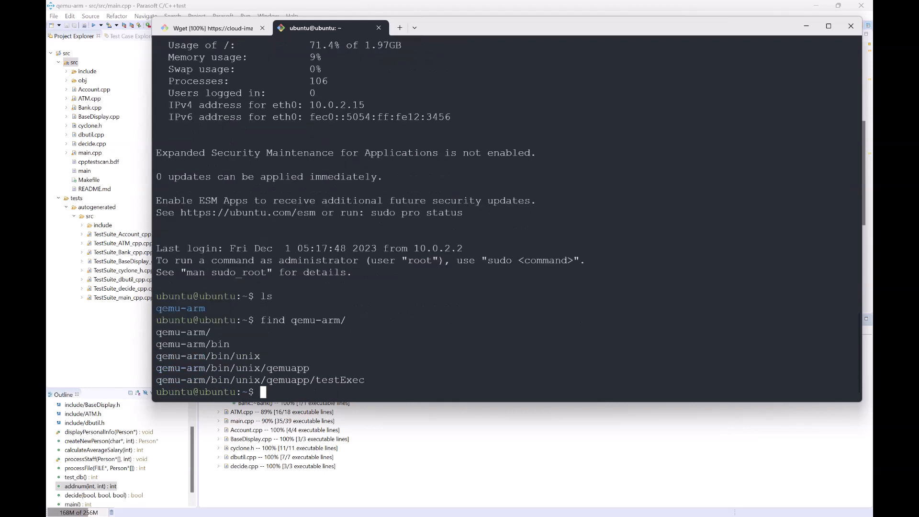
pyautogui.write('ls -l qe')
pyautogui.press('Tab')
pyautogui.write('bin/')
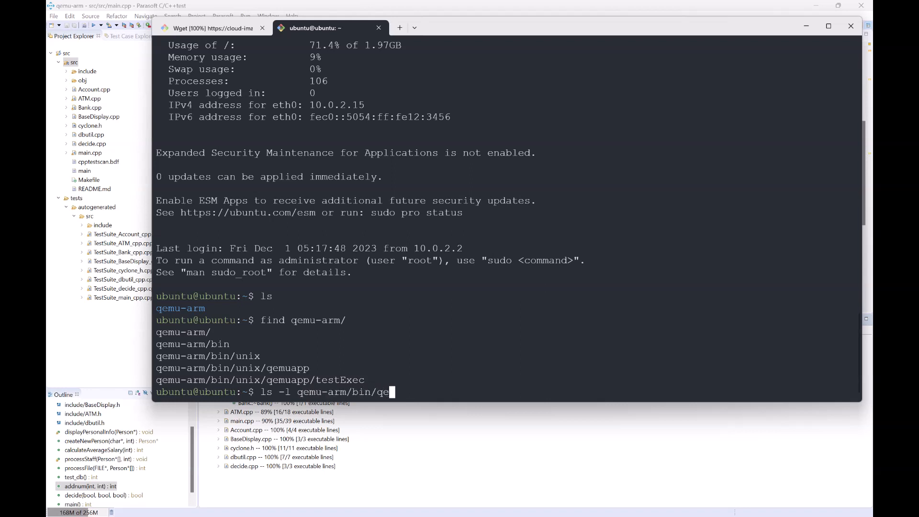
pyautogui.write('un')
pyautogui.press('Tab')
pyautogui.write('qe')
pyautogui.press('Tab')
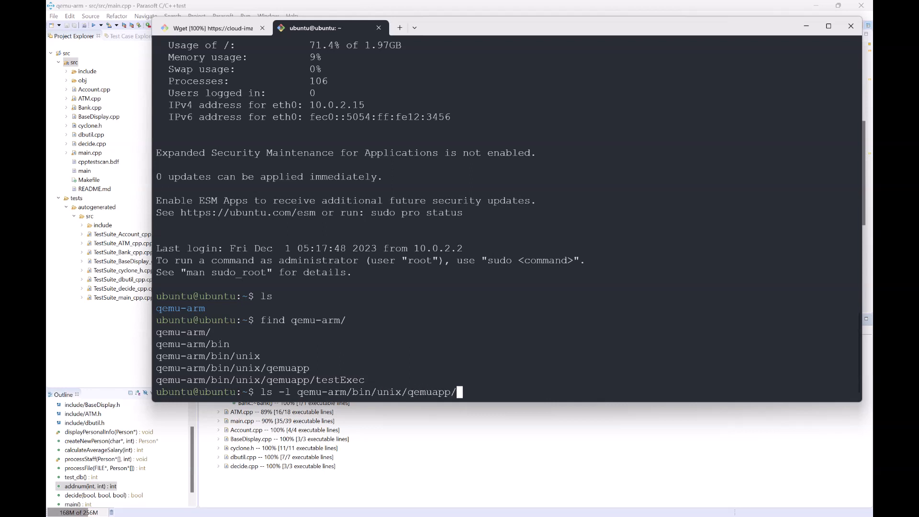
pyautogui.press('Return')
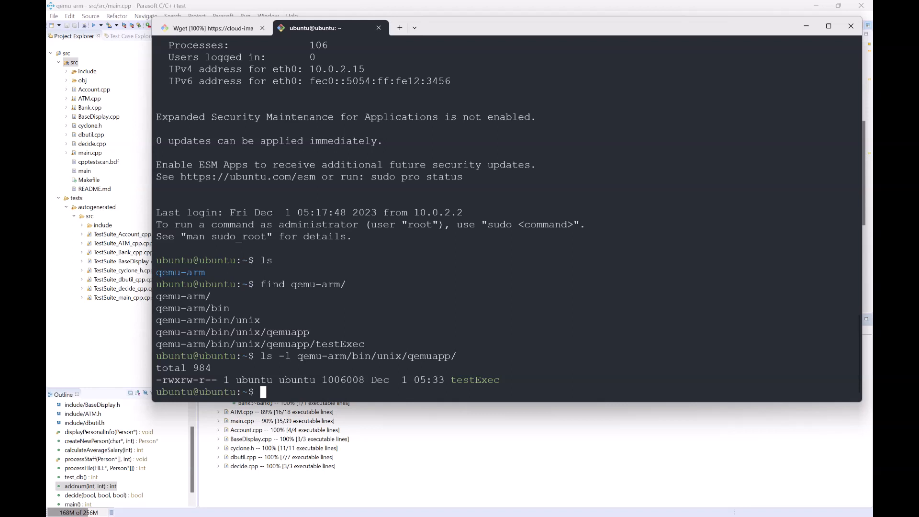
pyautogui.moveTo(180, 380); pyautogui.dragTo(163, 380)
pyautogui.hotkey('alt', 'Tab')
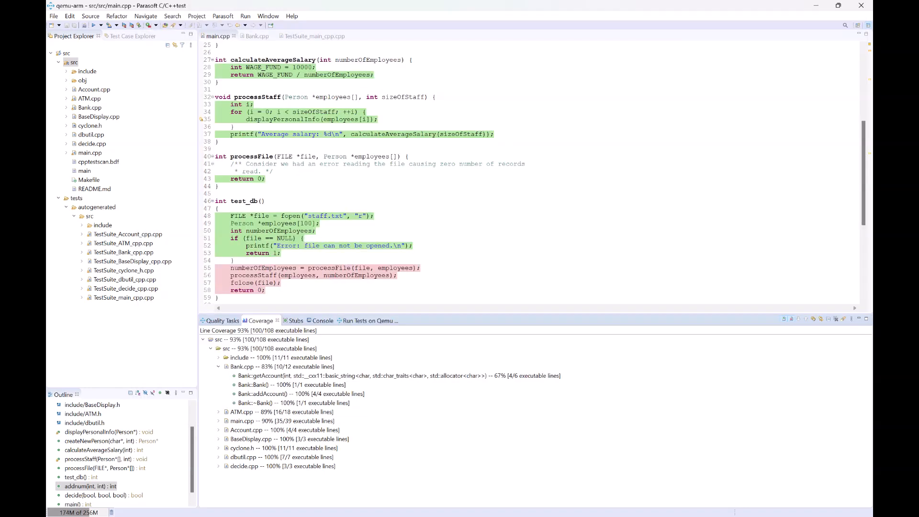
pyautogui.moveTo(385, 505)
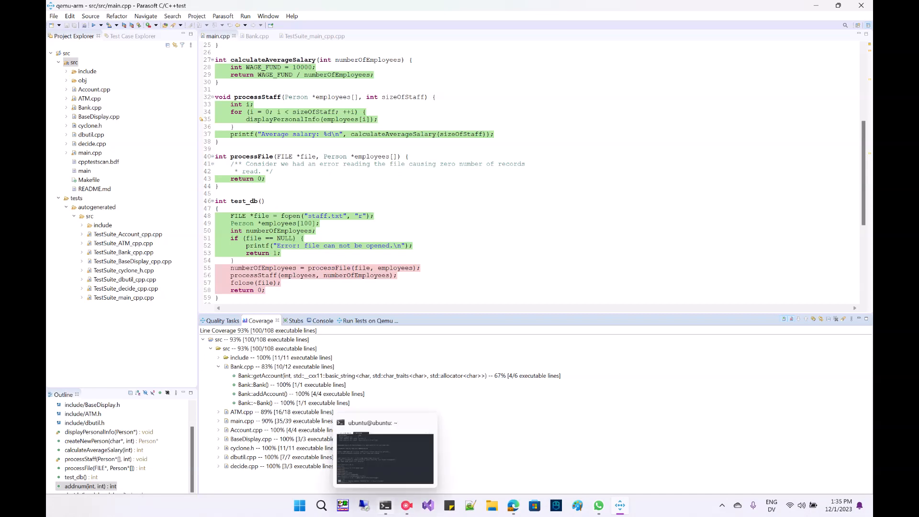
pyautogui.click(385, 459)
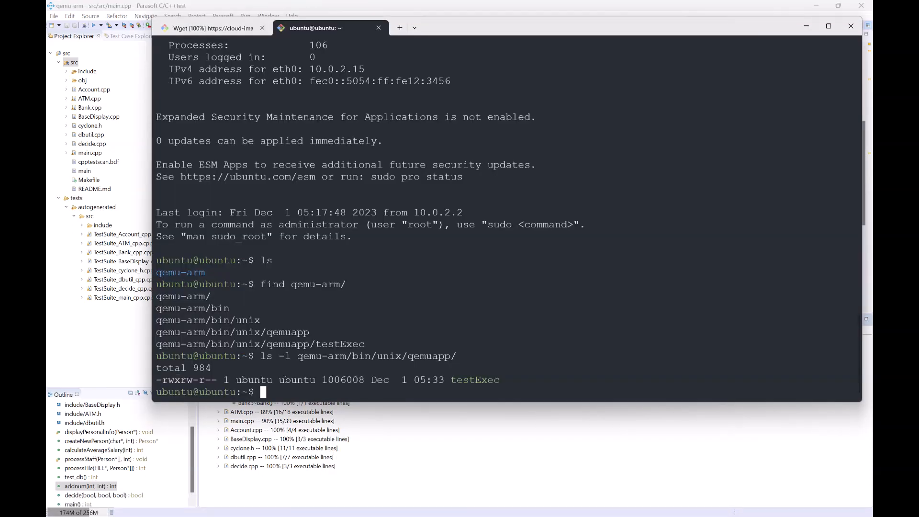
# Step: Change the working directory to qemu-arm/bin/unix/qemuapp by editing the previous command
pyautogui.press('Up')
pyautogui.press('Left')
pyautogui.press('Left')
pyautogui.press('Left')
pyautogui.press('Left')
pyautogui.press('Left')
pyautogui.press('Left')
pyautogui.press('Left')
pyautogui.press('Left')
pyautogui.press('Left')
pyautogui.press('Left')
pyautogui.press('Left')
pyautogui.press('Left')
pyautogui.press('Left')
pyautogui.press('Left')
pyautogui.press('Left')
pyautogui.press('Left')
pyautogui.press('Left')
pyautogui.press('Left')
pyautogui.press('Left')
pyautogui.press('Left')
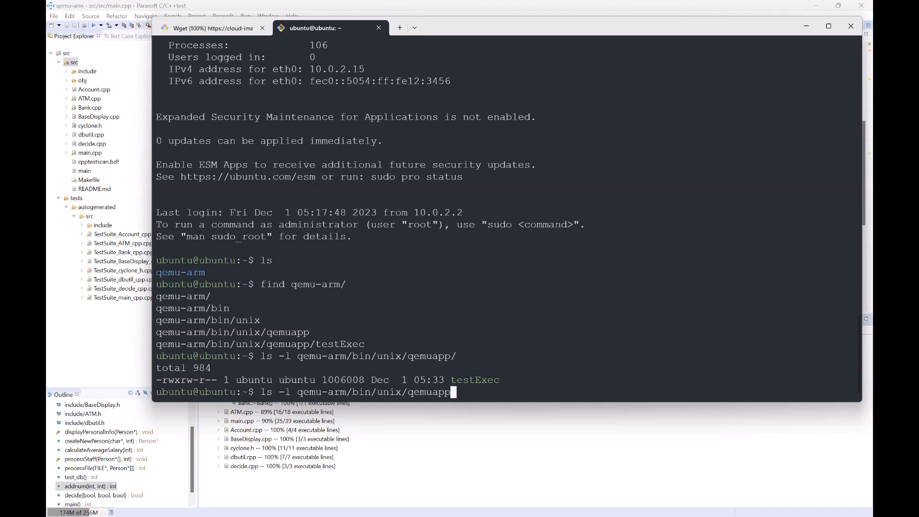
pyautogui.press('Delete')
pyautogui.press('BackSpace')
pyautogui.press('BackSpace')
pyautogui.press('BackSpace')
pyautogui.press('BackSpace')
pyautogui.press('BackSpace')
pyautogui.press('BackSpace')
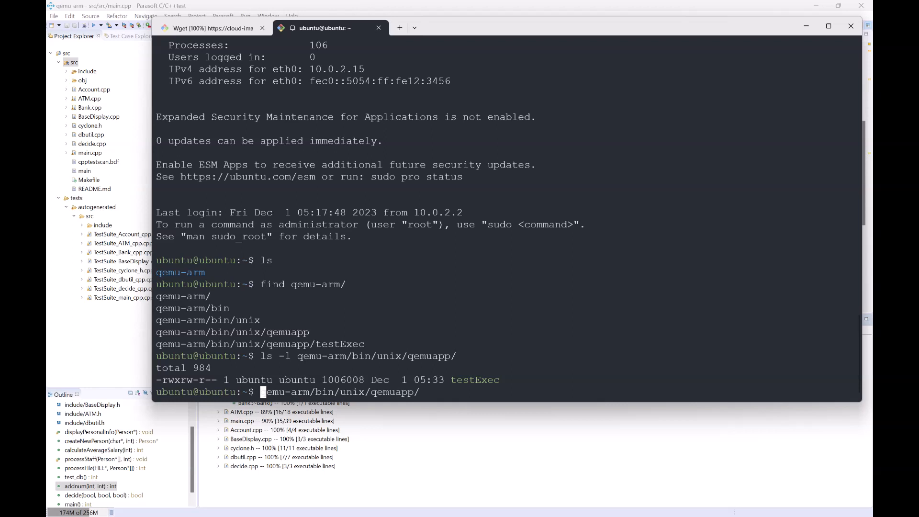
pyautogui.write('cd')
pyautogui.press('Return')
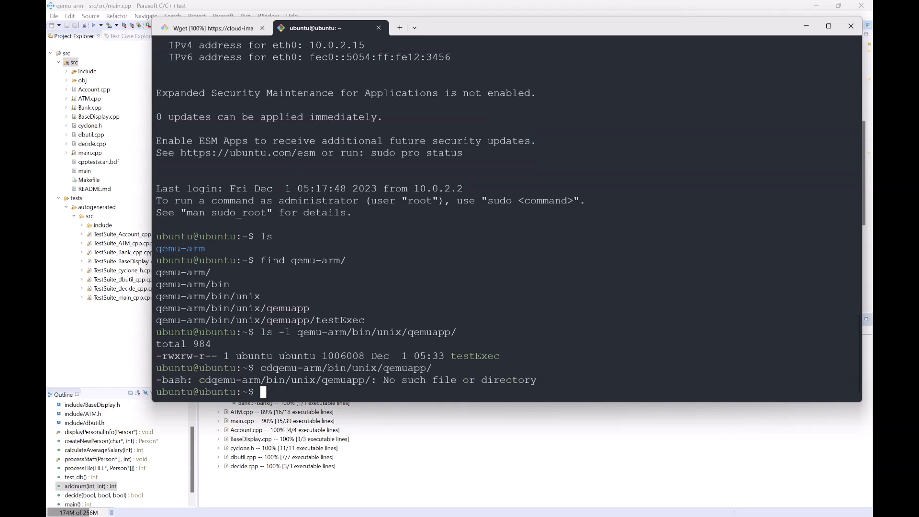
pyautogui.press('Up')
pyautogui.press('Left')
pyautogui.press('Left')
pyautogui.press('Left')
pyautogui.press('Left')
pyautogui.press('Left')
pyautogui.press('Left')
pyautogui.press('Left')
pyautogui.press('Left')
pyautogui.press('Left')
pyautogui.press('Left')
pyautogui.press('Left')
pyautogui.press('Left')
pyautogui.press('Left')
pyautogui.press('Left')
pyautogui.press('Left')
pyautogui.press('Left')
pyautogui.press('Left')
pyautogui.press('Left')
pyautogui.press('Left')
pyautogui.press('Left')
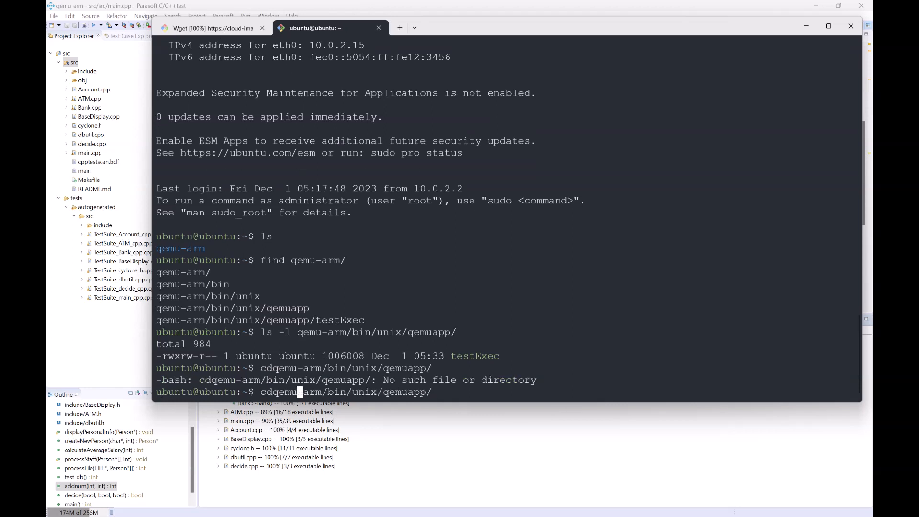
pyautogui.press('Left')
pyautogui.press('Return')
# Step: List the qemuapp folder and run the testExec executable on the target
pyautogui.write('ls')
pyautogui.press('Return')
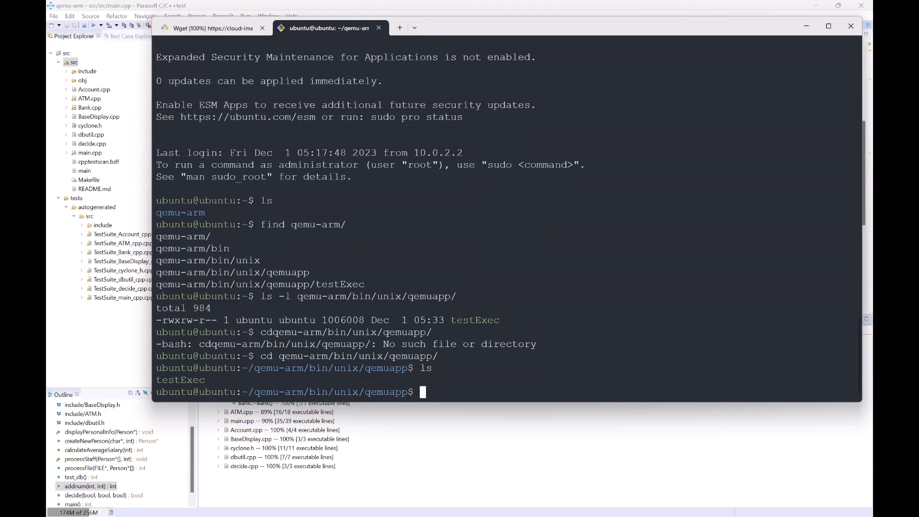
pyautogui.write('./tes')
pyautogui.press('Tab')
pyautogui.press('Return')
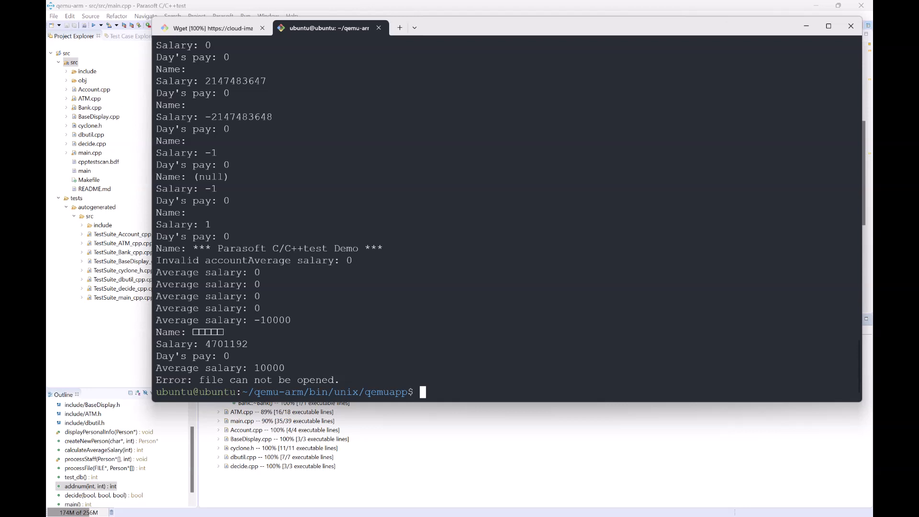
# Step: Compare the test run output in the IDE console with the terminal output
pyautogui.hotkey('alt', 'Tab')
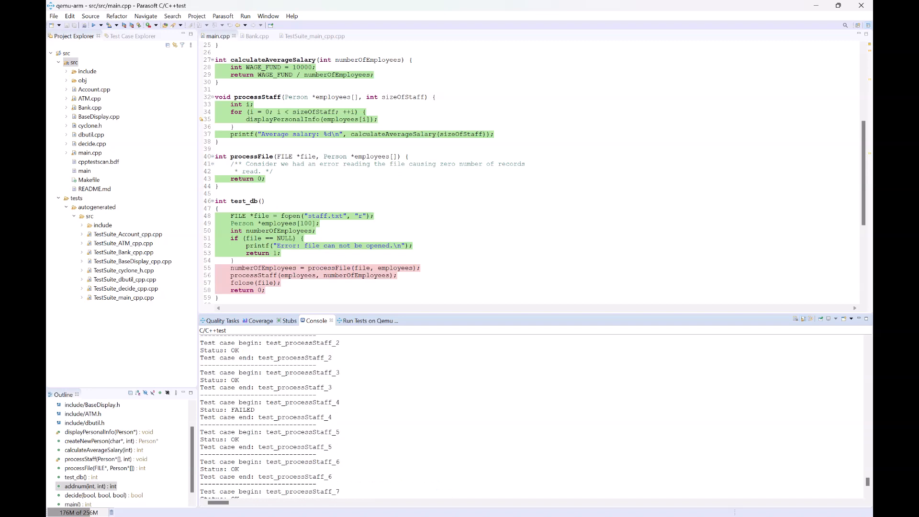
pyautogui.scroll(4, 531, 417)
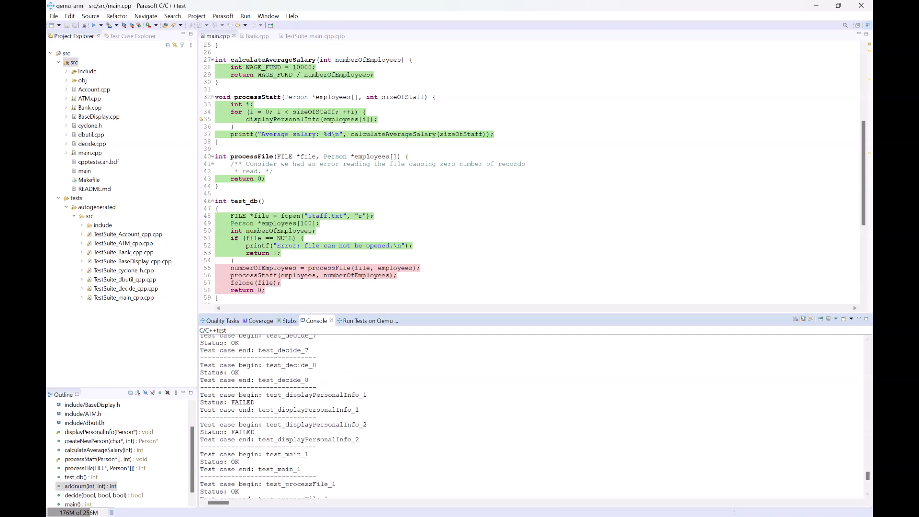
pyautogui.scroll(10, 531, 416)
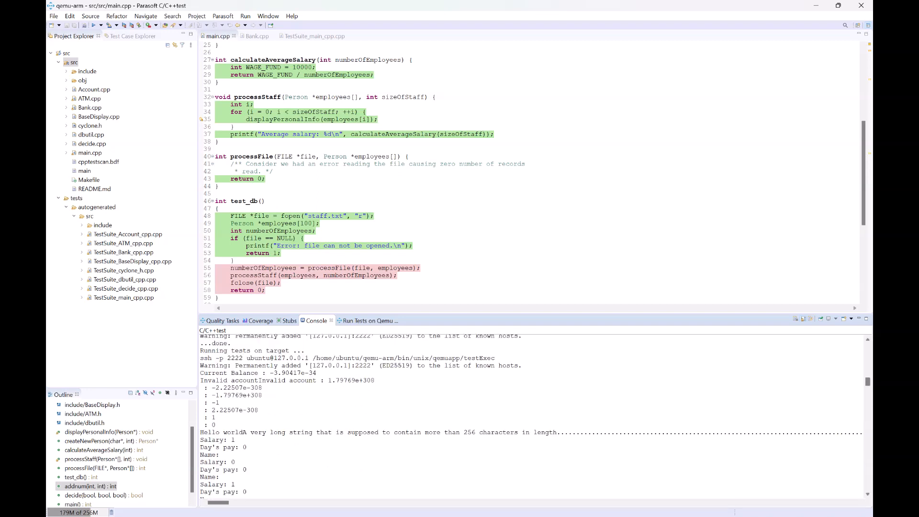
pyautogui.scroll(-2, 531, 416)
pyautogui.moveTo(219, 394); pyautogui.dragTo(235, 439)
pyautogui.hotkey('alt', 'Tab')
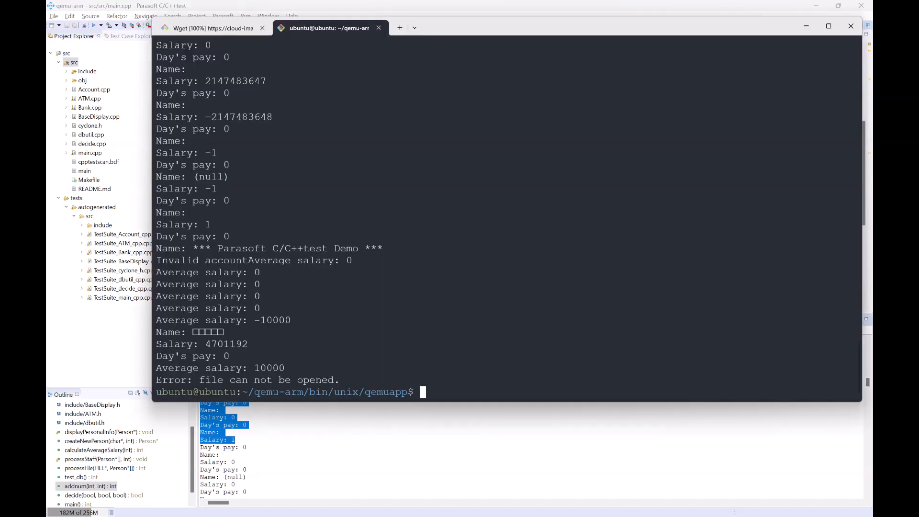
# Step: List the qemuapp folder in detail to inspect the result log files
pyautogui.write('ls -l')
pyautogui.press('Return')
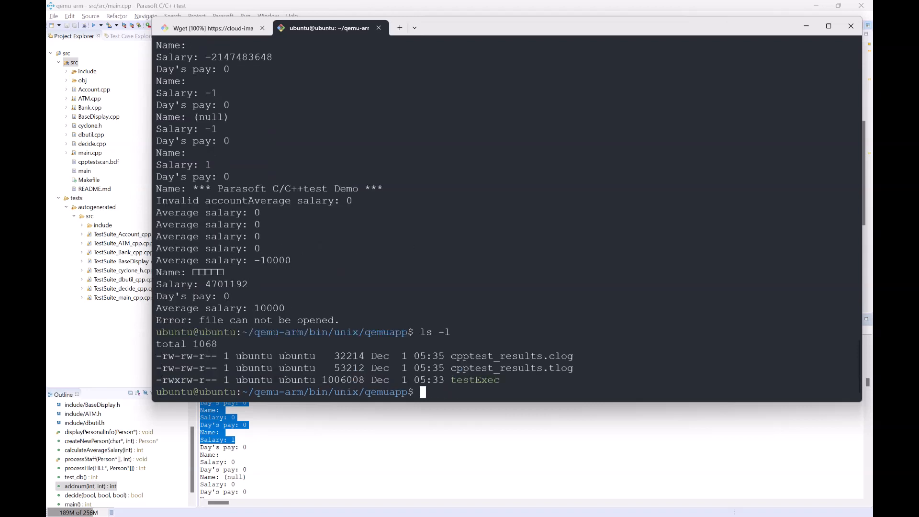
pyautogui.moveTo(549, 355); pyautogui.dragTo(572, 368)
pyautogui.press('Escape')
pyautogui.hotkey('alt', 'Tab')
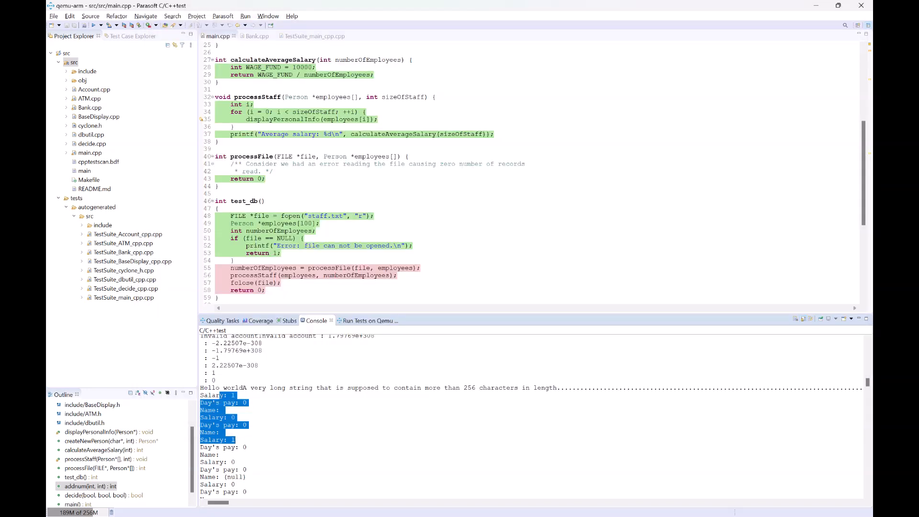
# Step: Open the custom test execution flow of the user-defined Run Tests on Qemu test configuration
pyautogui.click(223, 15)
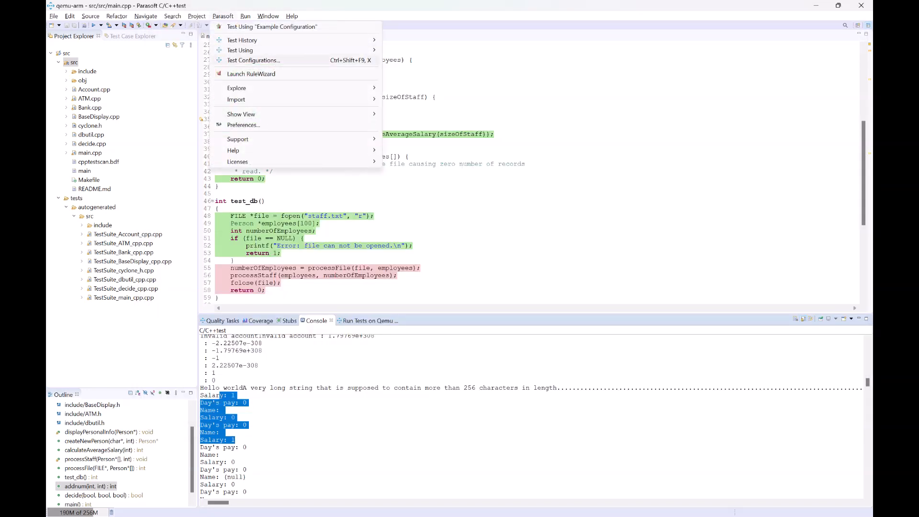
pyautogui.click(253, 61)
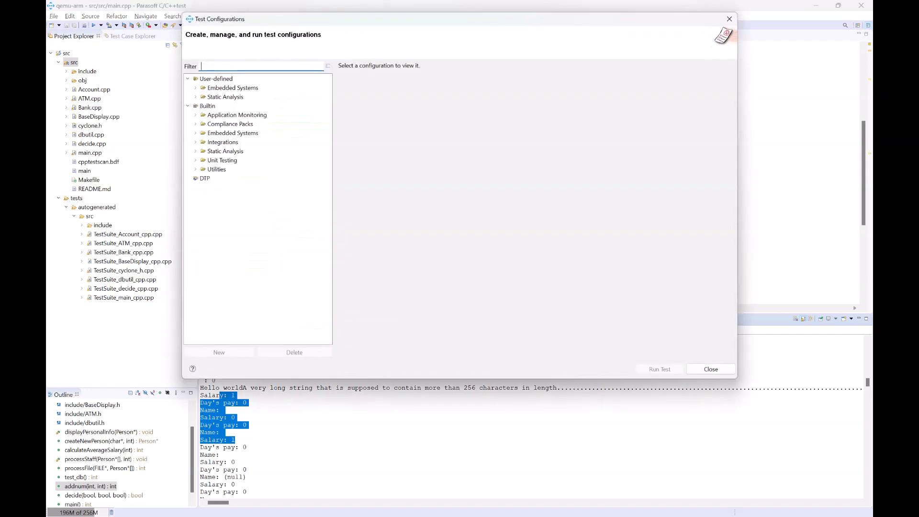
pyautogui.click(195, 87)
pyautogui.click(239, 96)
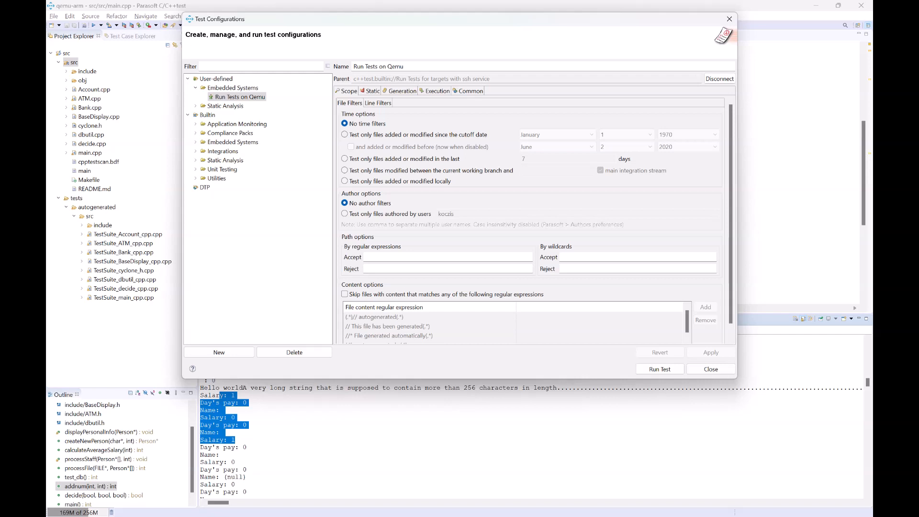
pyautogui.click(437, 91)
pyautogui.click(718, 179)
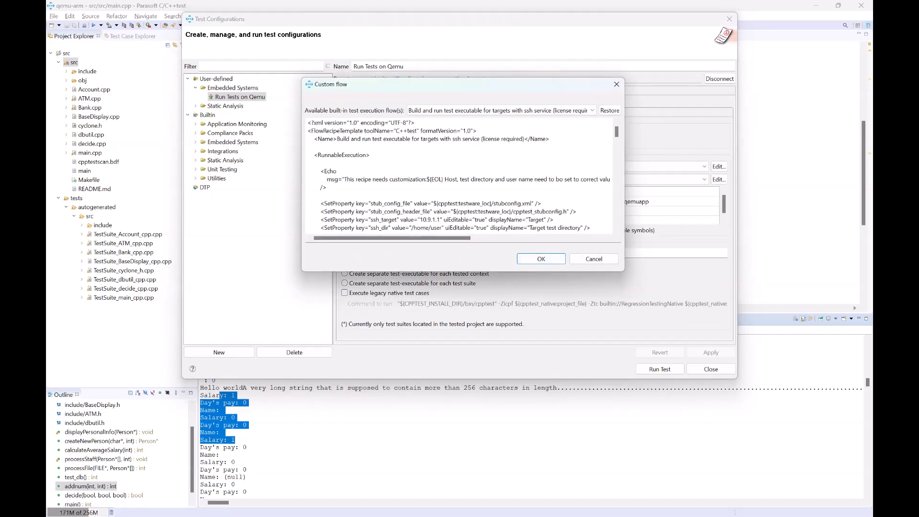
# Step: Examine the flow's steps that remove the cpptest_results log files, then close the dialogs without changes
pyautogui.moveTo(624, 271); pyautogui.dragTo(746, 403)
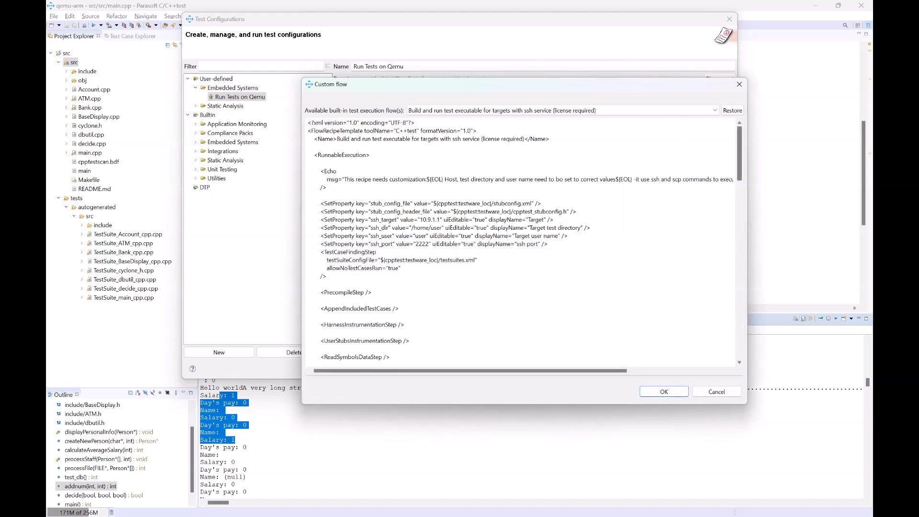
pyautogui.scroll(-15, 521, 241)
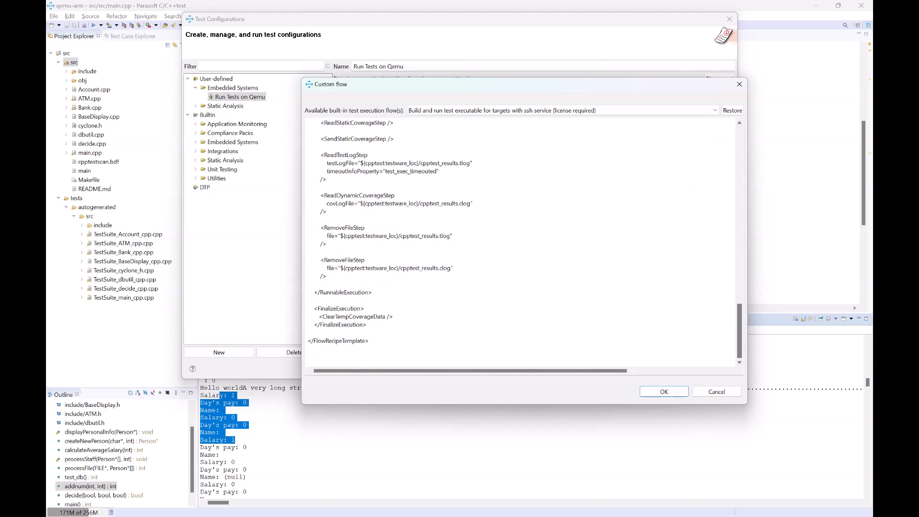
pyautogui.moveTo(330, 260); pyautogui.dragTo(342, 259)
pyautogui.moveTo(335, 227); pyautogui.dragTo(348, 227)
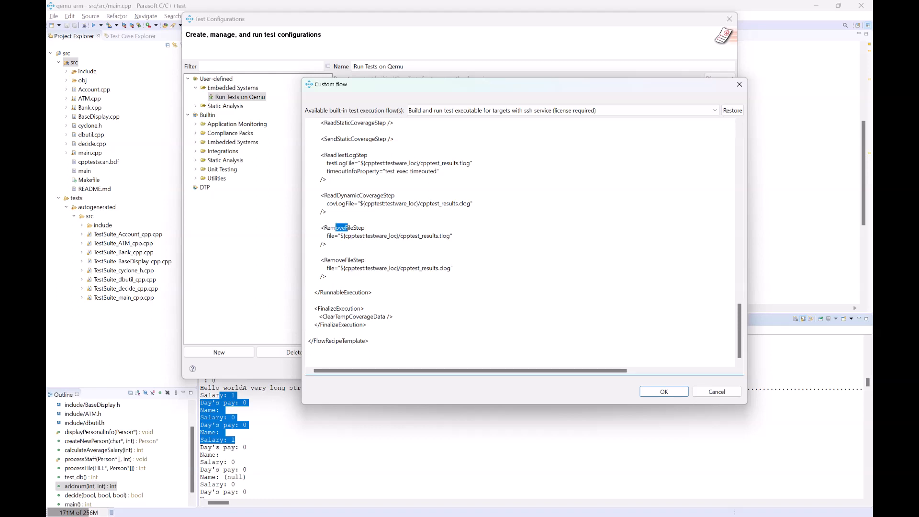
pyautogui.click(428, 233)
pyautogui.click(716, 391)
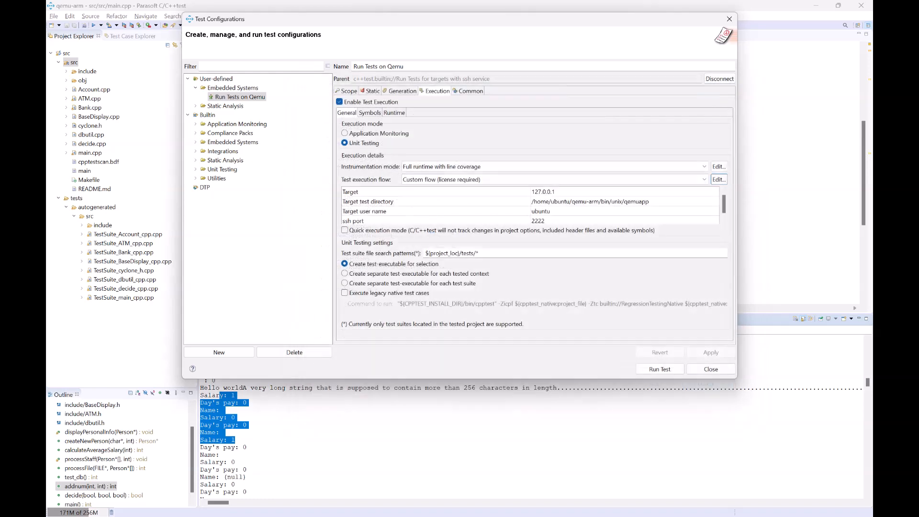
pyautogui.click(710, 369)
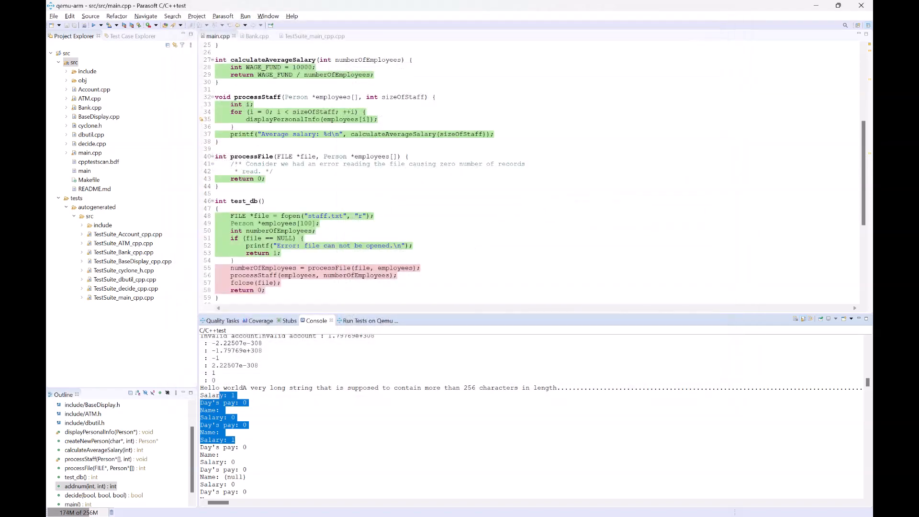
# Step: Delete the cpptest_results.* log files from the qemuapp folder on the target and list the folder
pyautogui.click(816, 5)
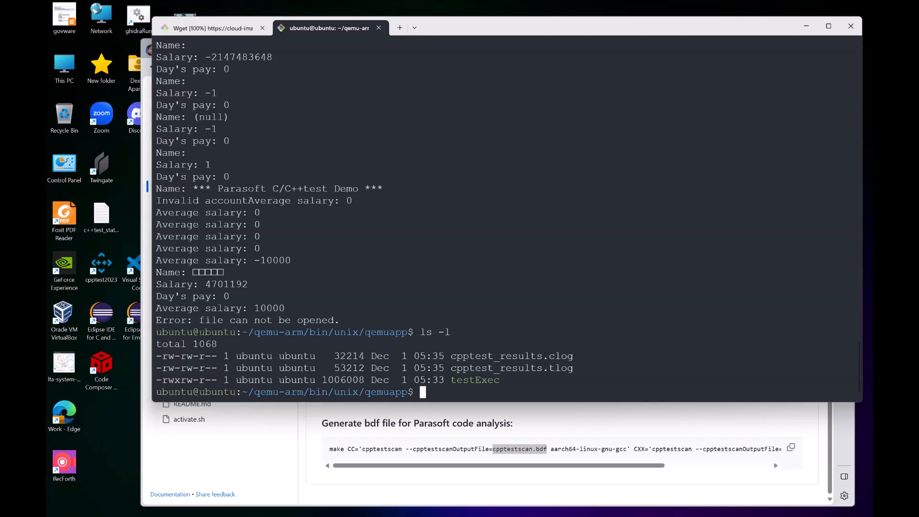
pyautogui.write('ls -l')
pyautogui.press('Return')
pyautogui.write('rm cpp')
pyautogui.press('Tab')
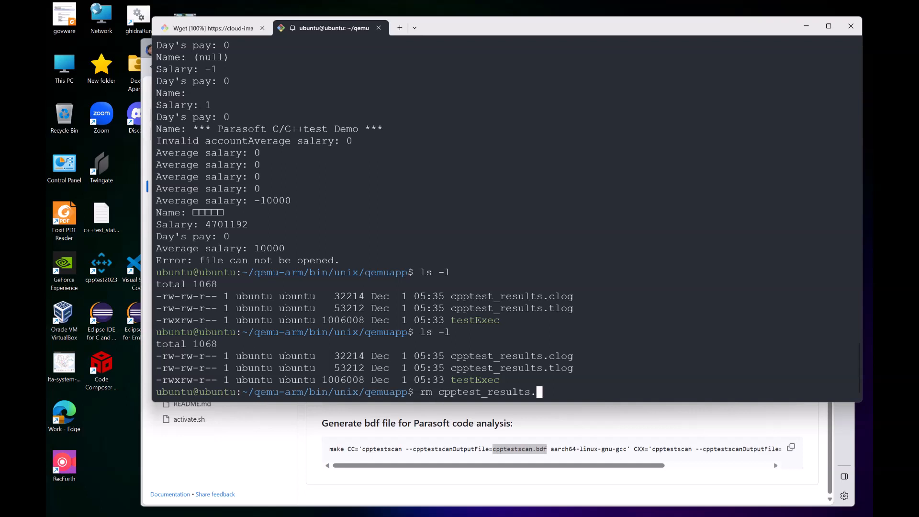
pyautogui.write('*')
pyautogui.press('Return')
pyautogui.write('ls')
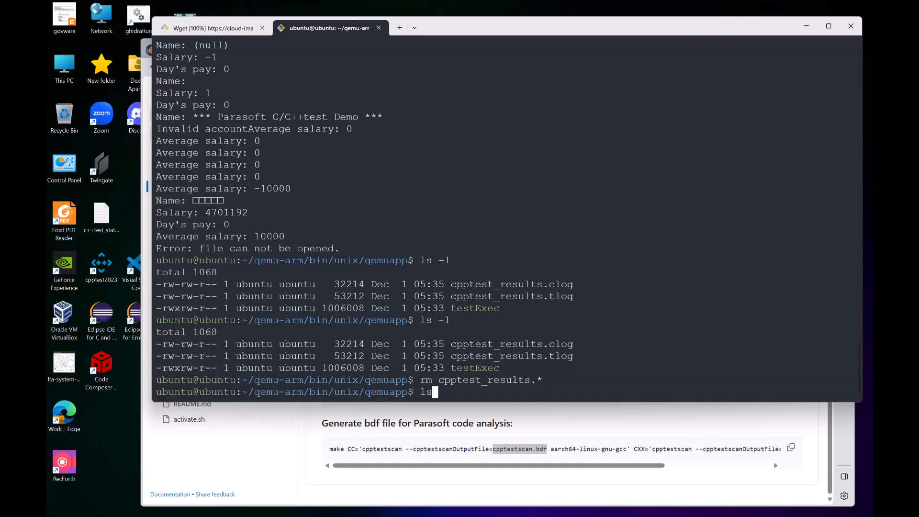
pyautogui.press('Return')
# Step: Log out of the target's ssh session and return to the C/C++test IDE
pyautogui.write('exit')
pyautogui.press('Return')
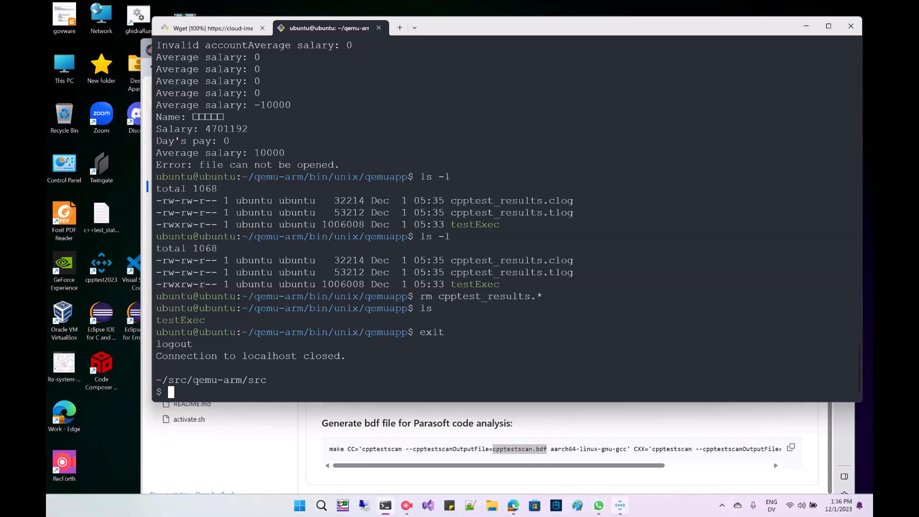
pyautogui.click(620, 513)
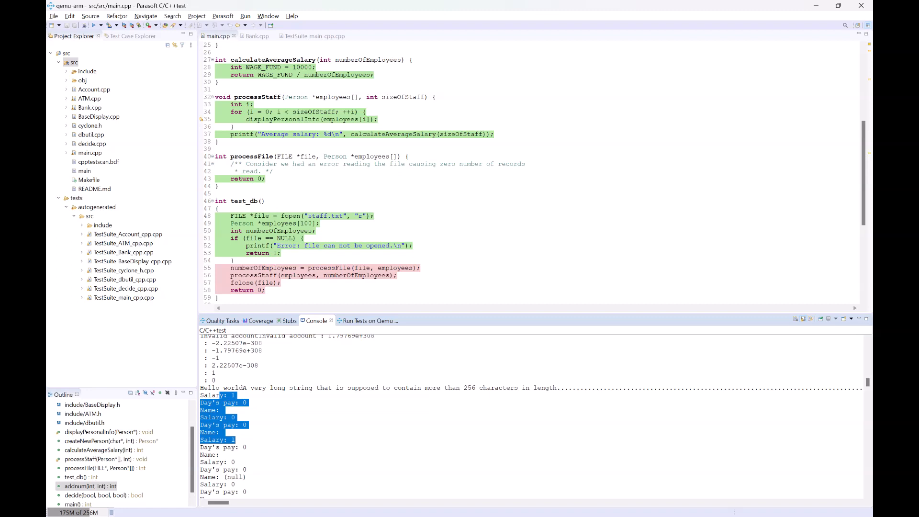
pyautogui.moveTo(321, 516)
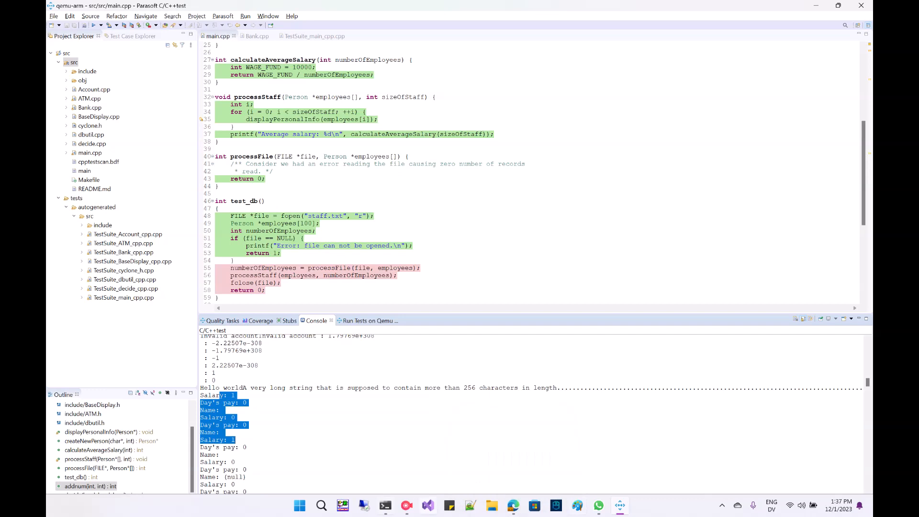
pyautogui.click(406, 505)
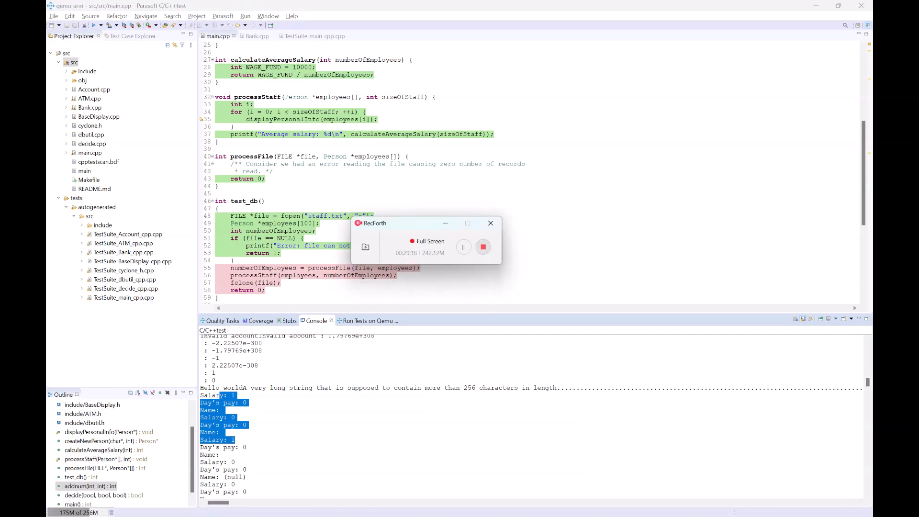